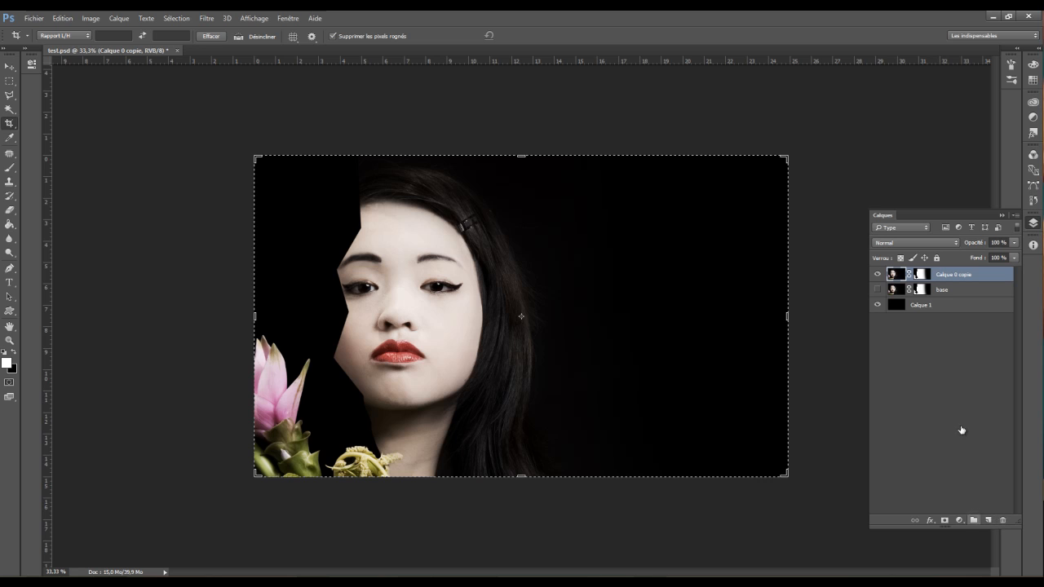
Group the three layers Calque 0 copie, base and Calque 1, and name the group "base"
{"action": "left_click", "coordinate": [939, 299], "text": "ctrl"}
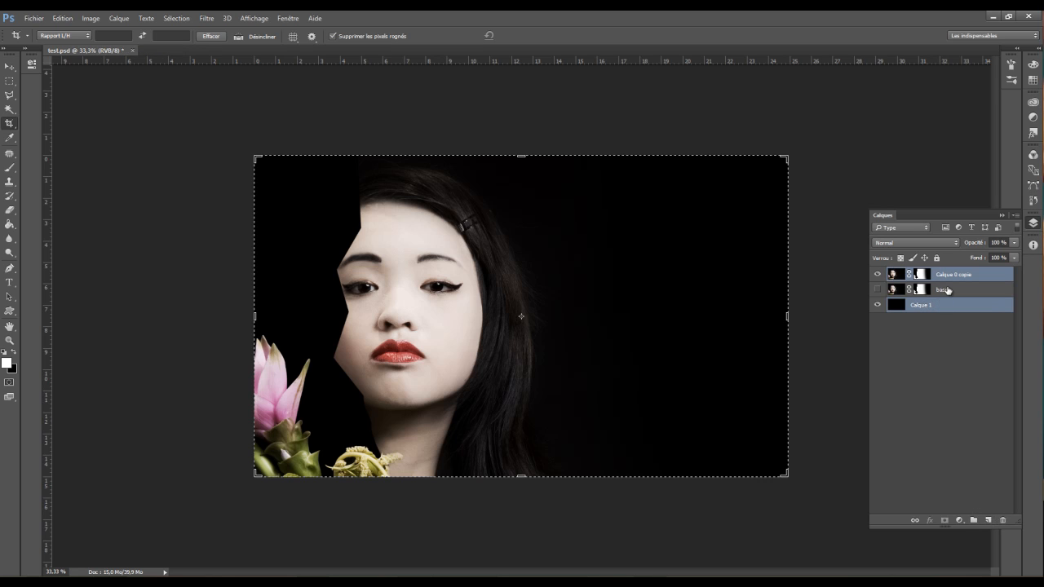
{"action": "left_click", "coordinate": [946, 292], "text": "ctrl"}
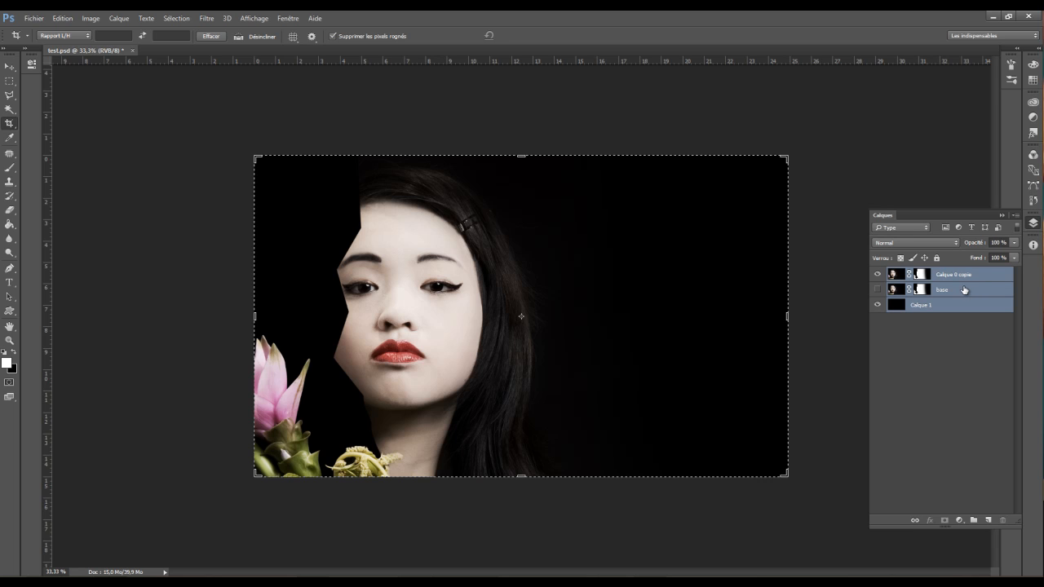
{"action": "key", "text": "ctrl+g"}
{"action": "double_click", "coordinate": [915, 274]}
{"action": "type", "text": "base"}
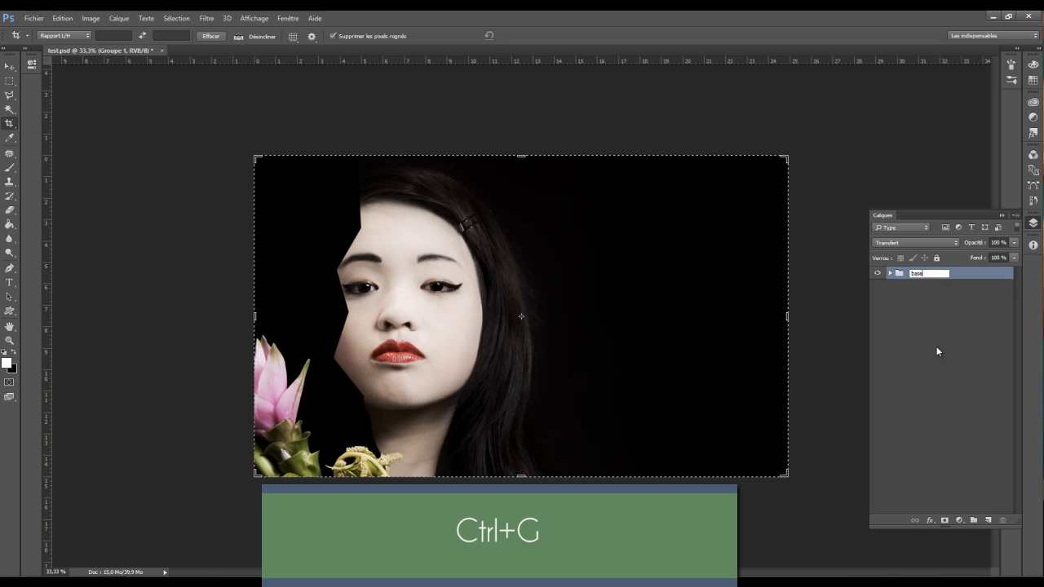
{"action": "left_click", "coordinate": [936, 351]}
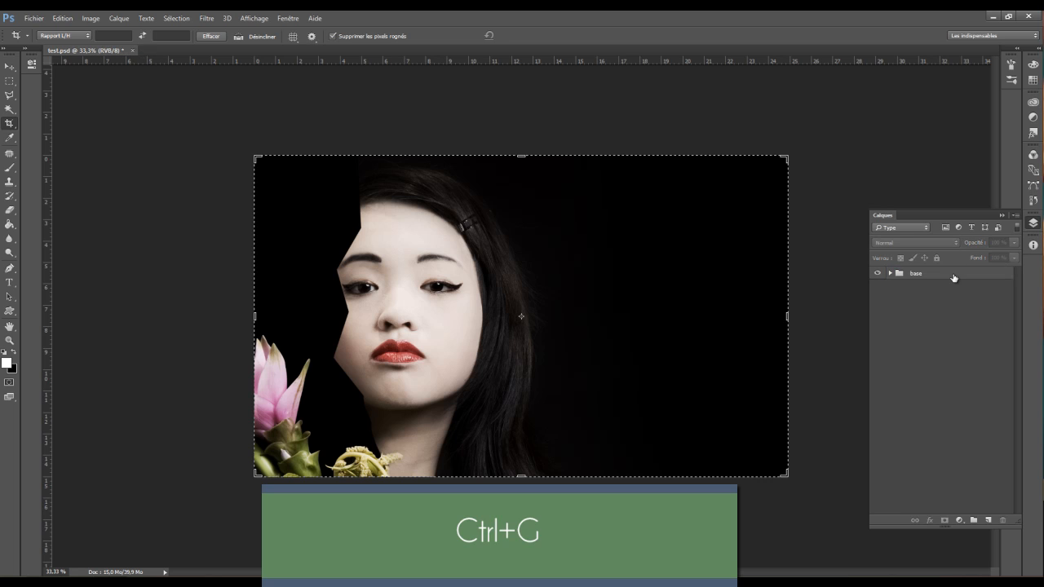
Add a new empty layer above the base group and activate the Custom Shape tool
{"action": "left_click", "coordinate": [953, 277]}
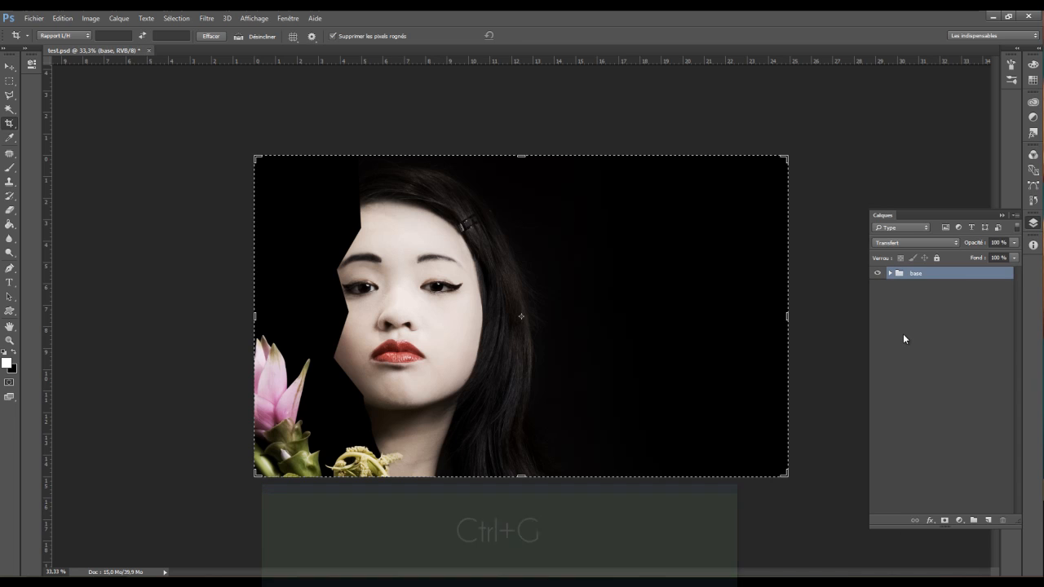
{"action": "left_click", "coordinate": [986, 520]}
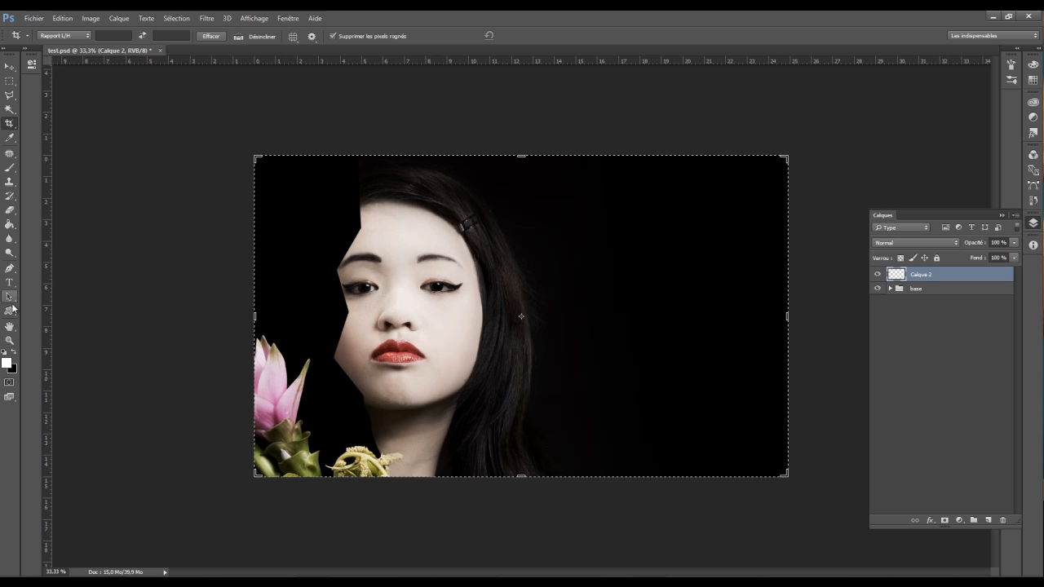
{"action": "left_click", "coordinate": [10, 313]}
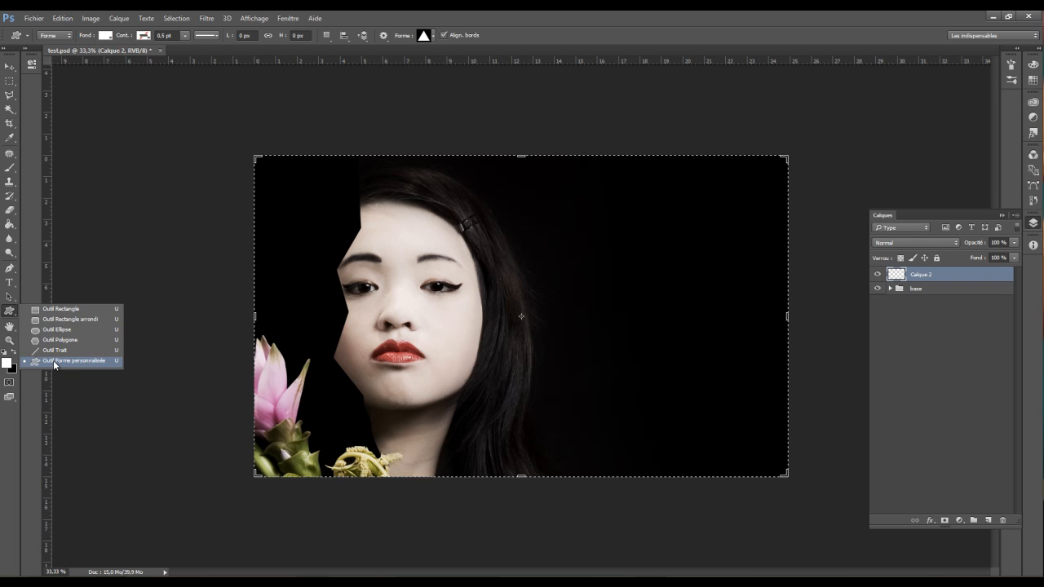
{"action": "left_click", "coordinate": [58, 363]}
{"action": "right_click", "coordinate": [607, 270]}
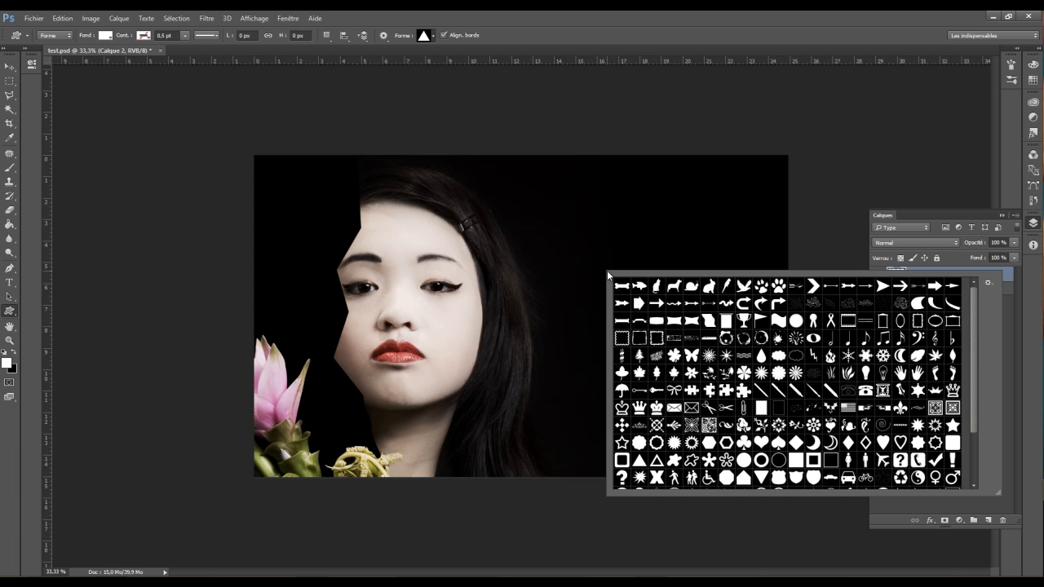
{"action": "left_click", "coordinate": [407, 216]}
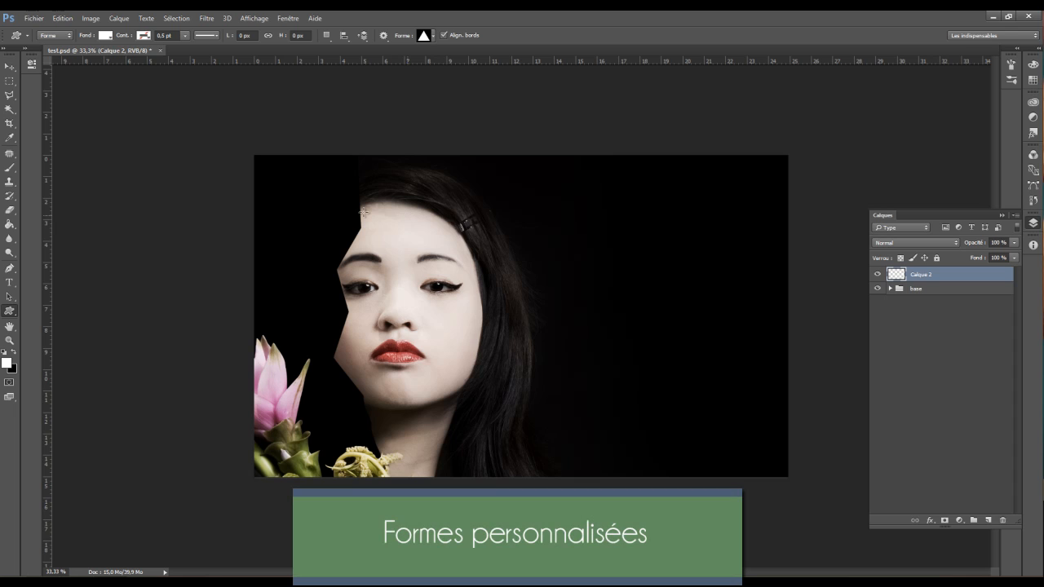
Reset the custom shapes to the default set and replace them with the complete "Toutes" set
{"action": "right_click", "coordinate": [363, 213]}
{"action": "left_click", "coordinate": [743, 224]}
{"action": "left_click", "coordinate": [778, 334]}
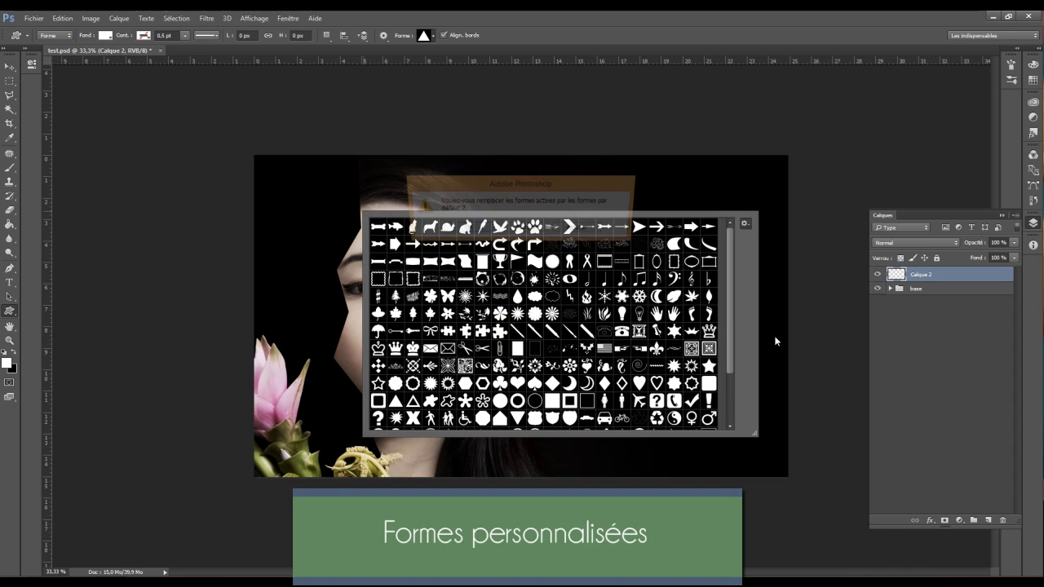
{"action": "left_click", "coordinate": [484, 232]}
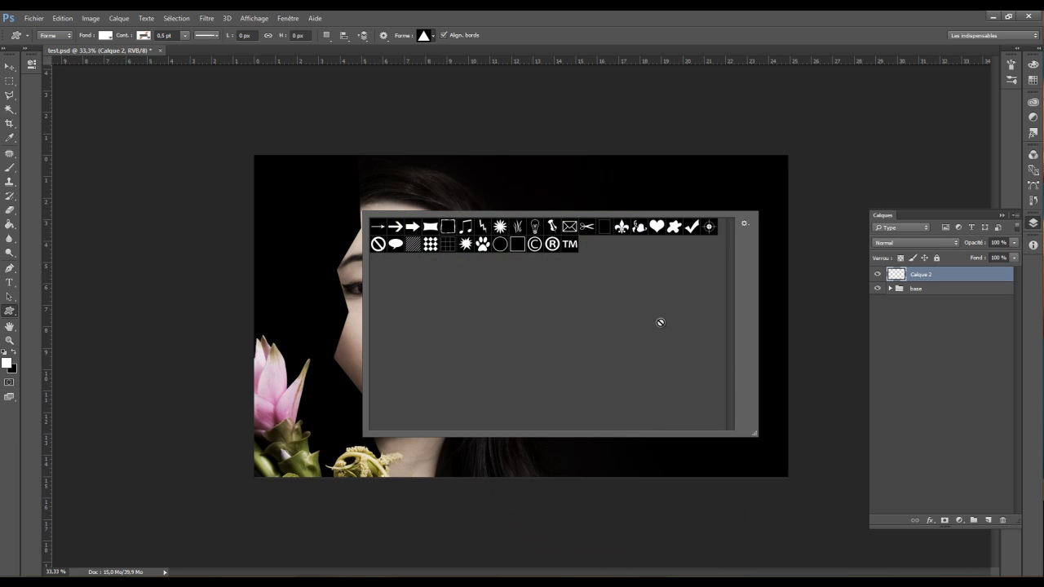
{"action": "left_click", "coordinate": [744, 223]}
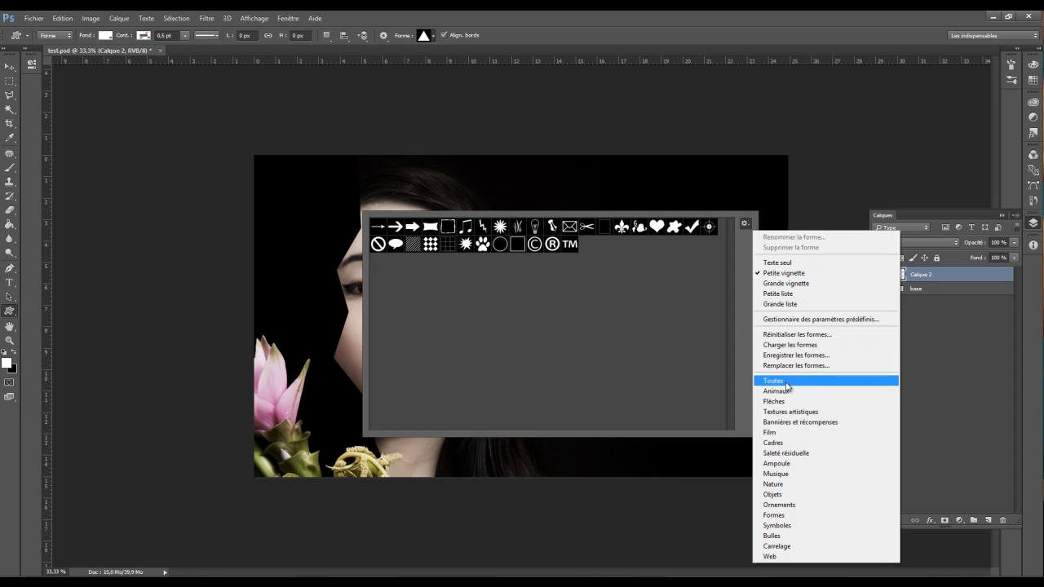
{"action": "left_click", "coordinate": [786, 383]}
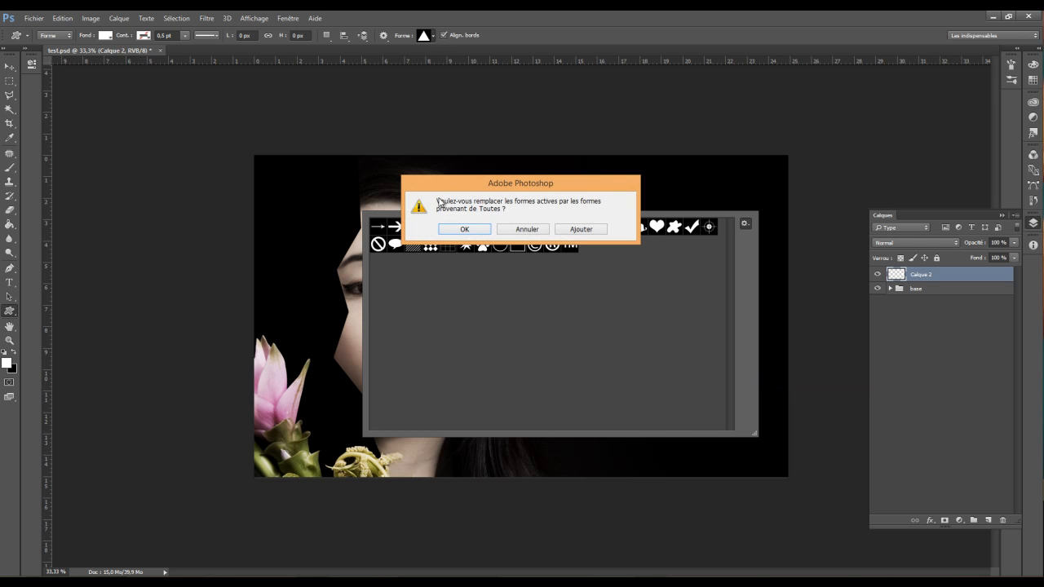
{"action": "left_click", "coordinate": [464, 230]}
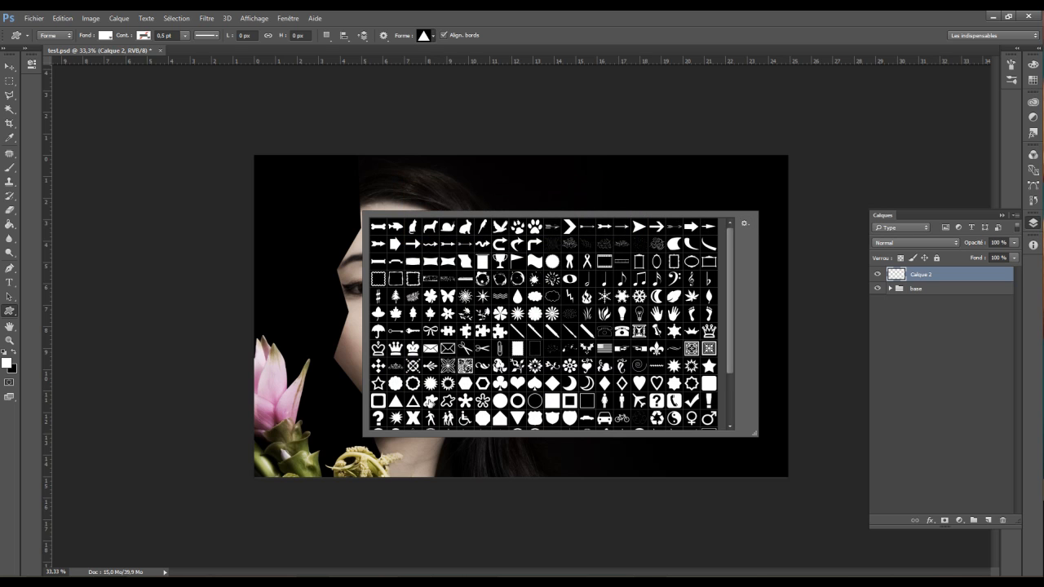
Try drawing the hollow triangle custom shape beside the forehead and undo it
{"action": "scroll", "coordinate": [480, 348], "scroll_direction": "down", "scroll_amount": 2}
{"action": "scroll", "coordinate": [420, 357], "scroll_direction": "down", "scroll_amount": 1}
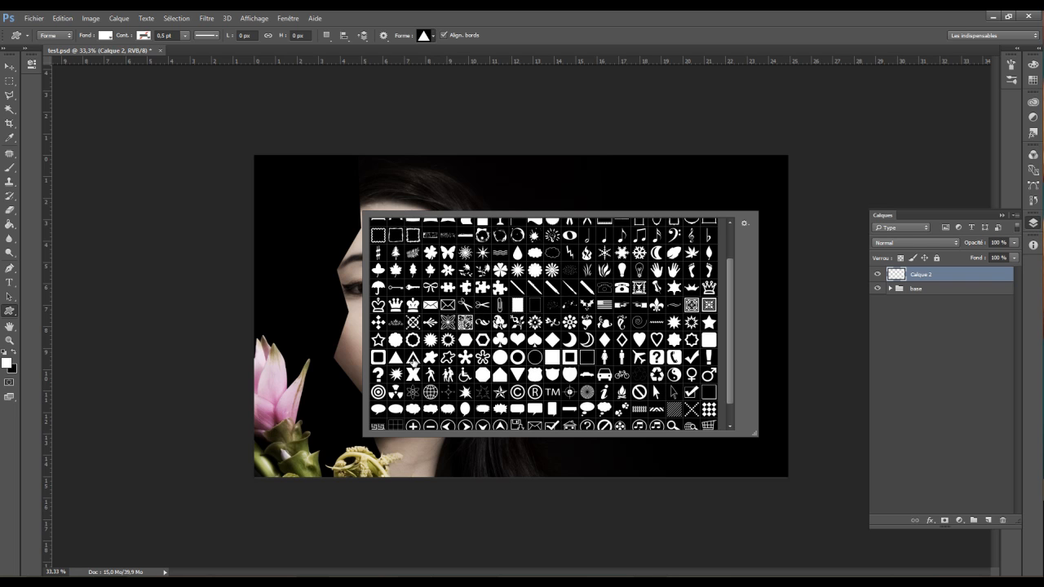
{"action": "scroll", "coordinate": [413, 363], "scroll_direction": "down", "scroll_amount": 1}
{"action": "scroll", "coordinate": [414, 362], "scroll_direction": "up", "scroll_amount": 4}
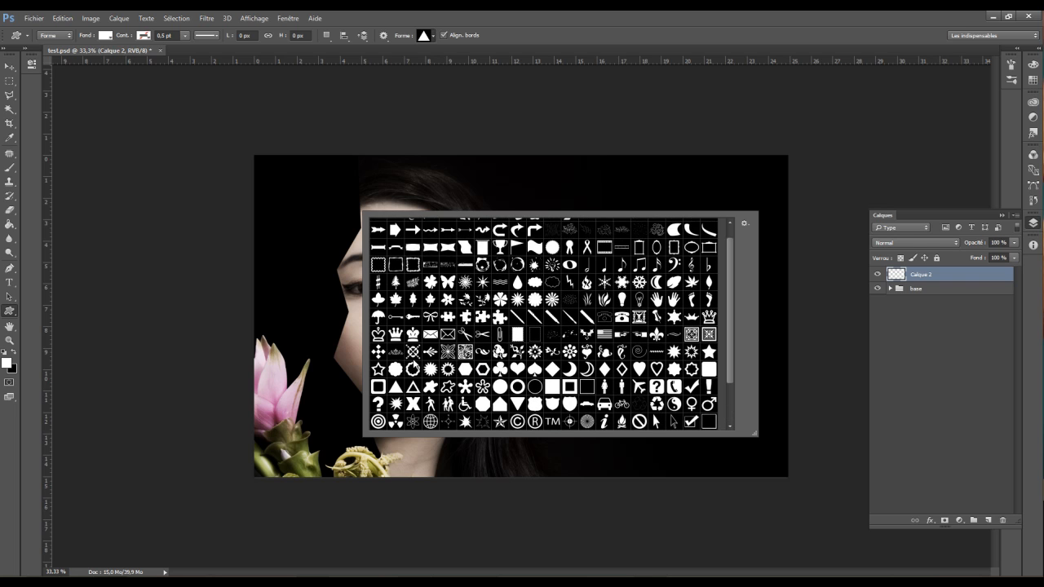
{"action": "scroll", "coordinate": [414, 363], "scroll_direction": "down", "scroll_amount": 1}
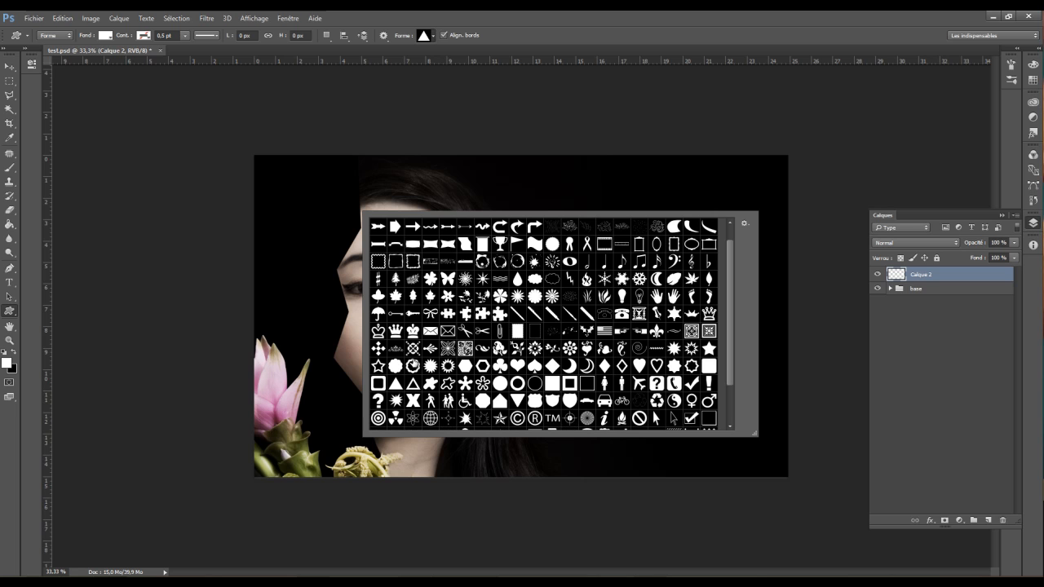
{"action": "scroll", "coordinate": [413, 363], "scroll_direction": "down", "scroll_amount": 1}
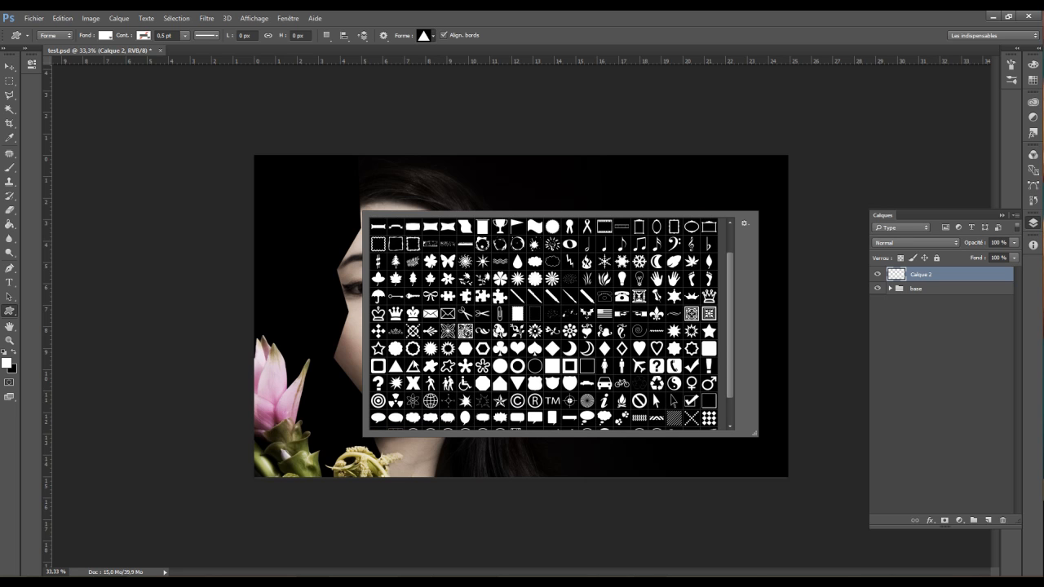
{"action": "left_click", "coordinate": [413, 365]}
{"action": "left_click_drag", "start_coordinate": [284, 195], "coordinate": [352, 263]}
{"action": "key", "text": "ctrl+z"}
Draw a solid triangle custom shape of about 672 × 580 px over the cut edge of the face
{"action": "right_click", "coordinate": [341, 236]}
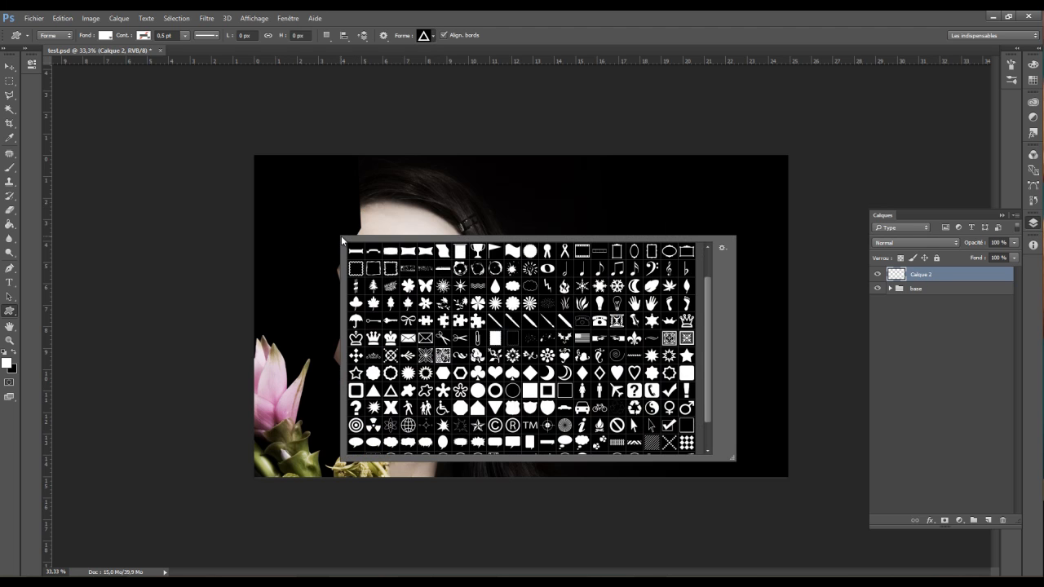
{"action": "left_click", "coordinate": [375, 395]}
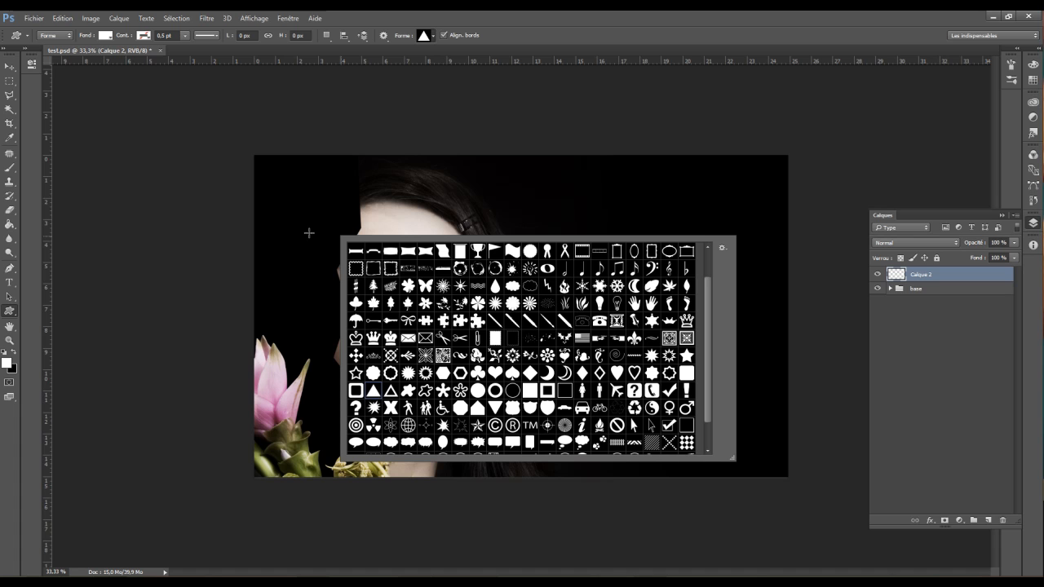
{"action": "left_click_drag", "start_coordinate": [287, 198], "coordinate": [423, 302]}
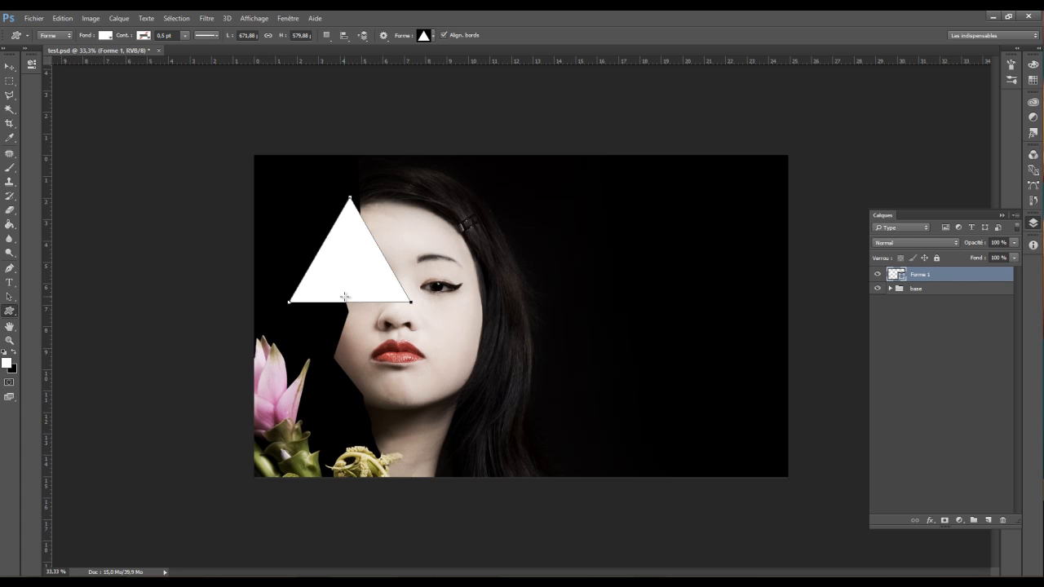
Remove the triangle's fill and give it a white stroke
{"action": "left_click", "coordinate": [105, 36]}
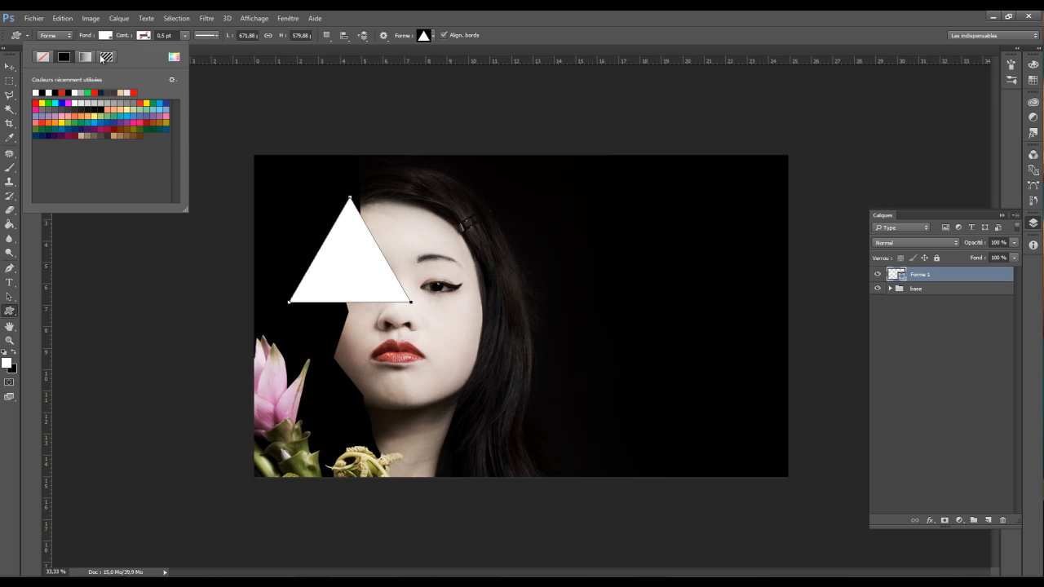
{"action": "left_click", "coordinate": [44, 57]}
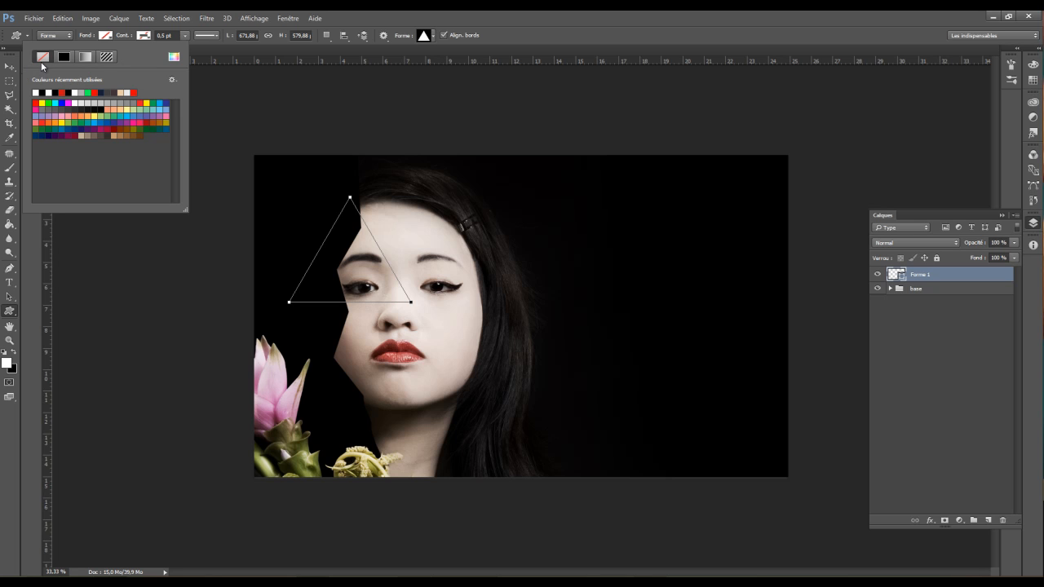
{"action": "left_click", "coordinate": [142, 36]}
{"action": "left_click", "coordinate": [143, 36]}
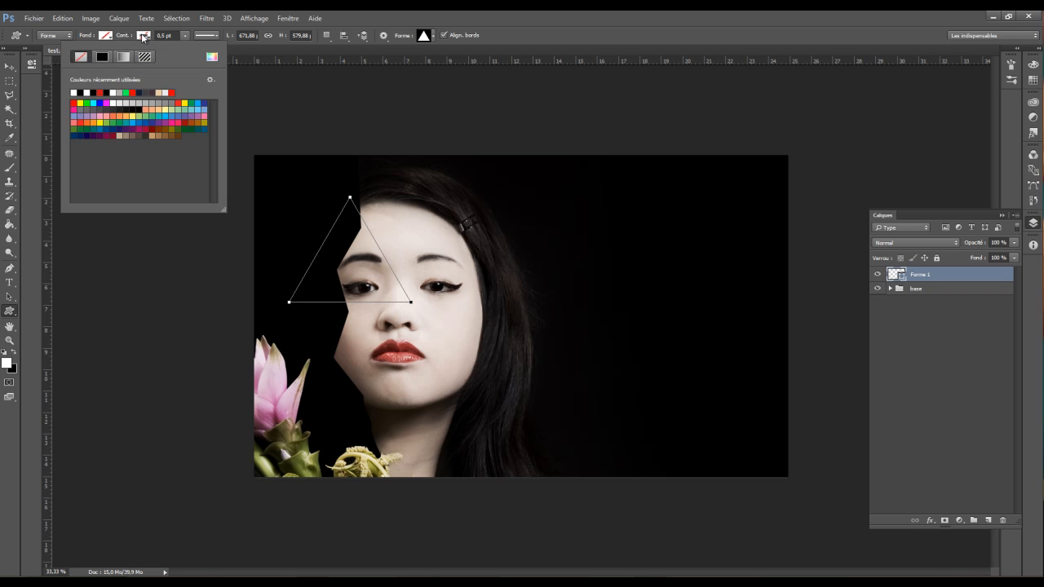
{"action": "left_click", "coordinate": [79, 91]}
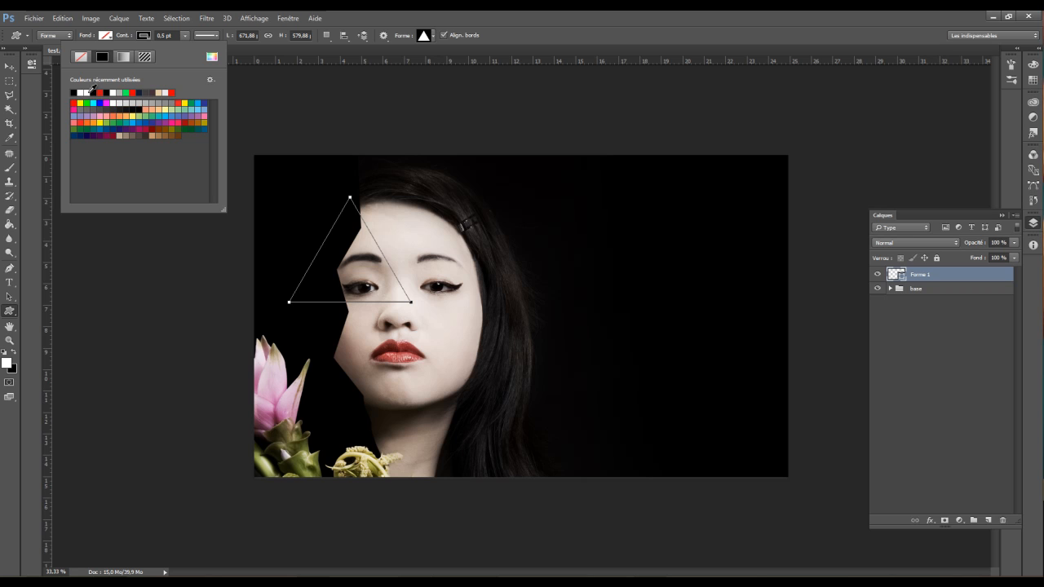
{"action": "left_click", "coordinate": [83, 90]}
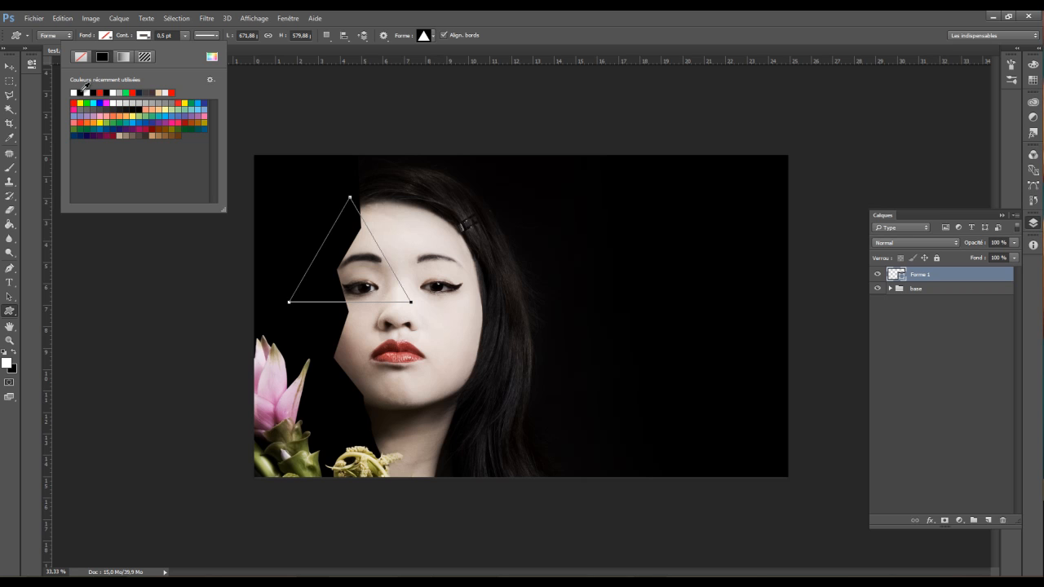
Hide the triangle's active path and examine its thin white stroke against the portrait
{"action": "left_click", "coordinate": [186, 36]}
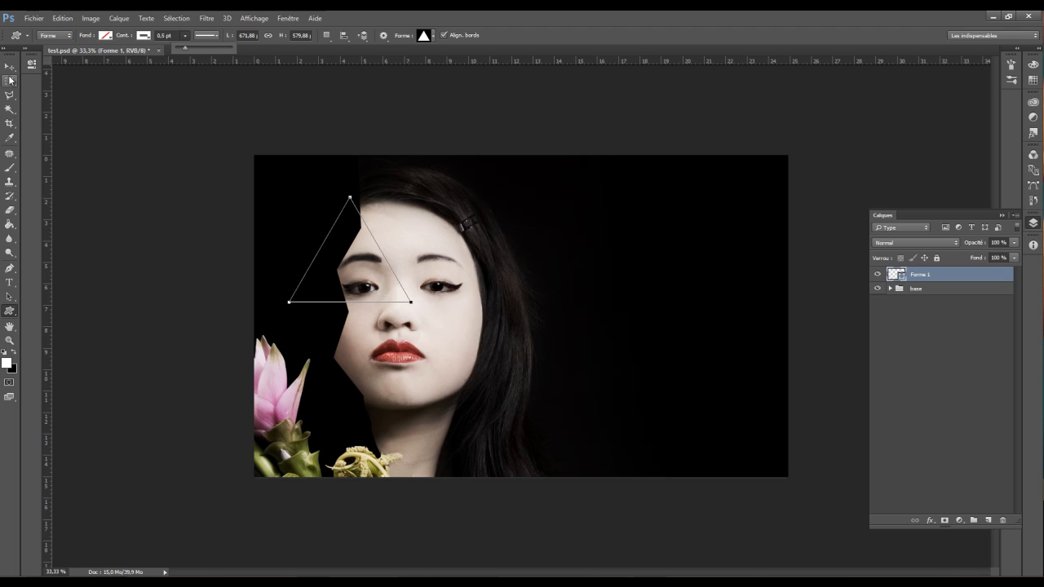
{"action": "key", "text": "Return"}
{"action": "key", "text": "Return"}
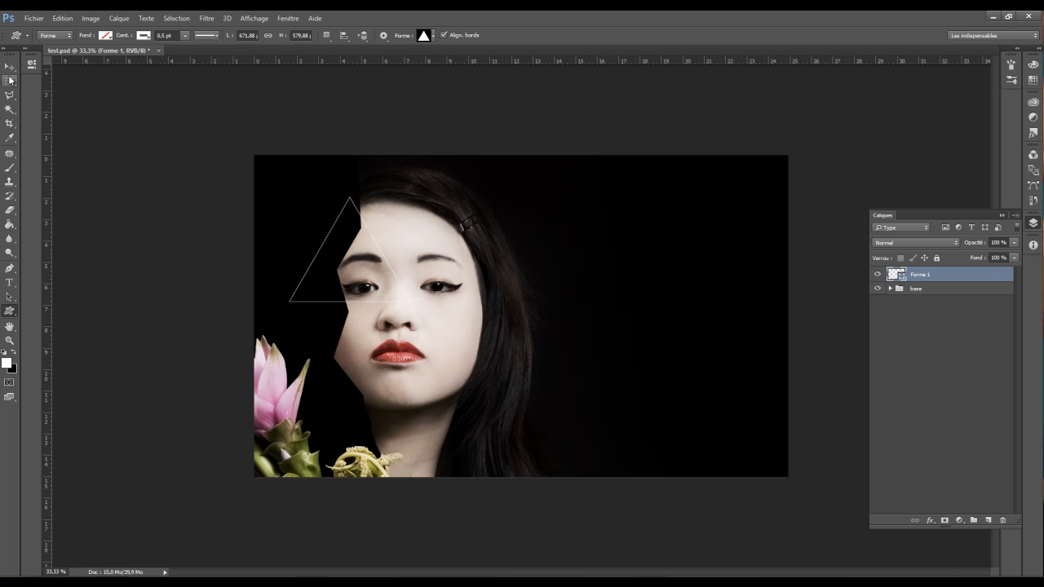
{"action": "left_click_drag", "start_coordinate": [271, 127], "coordinate": [280, 137]}
{"action": "key", "text": "ctrl+z"}
{"action": "key", "text": "Return"}
{"action": "key", "text": "ctrl+plus"}
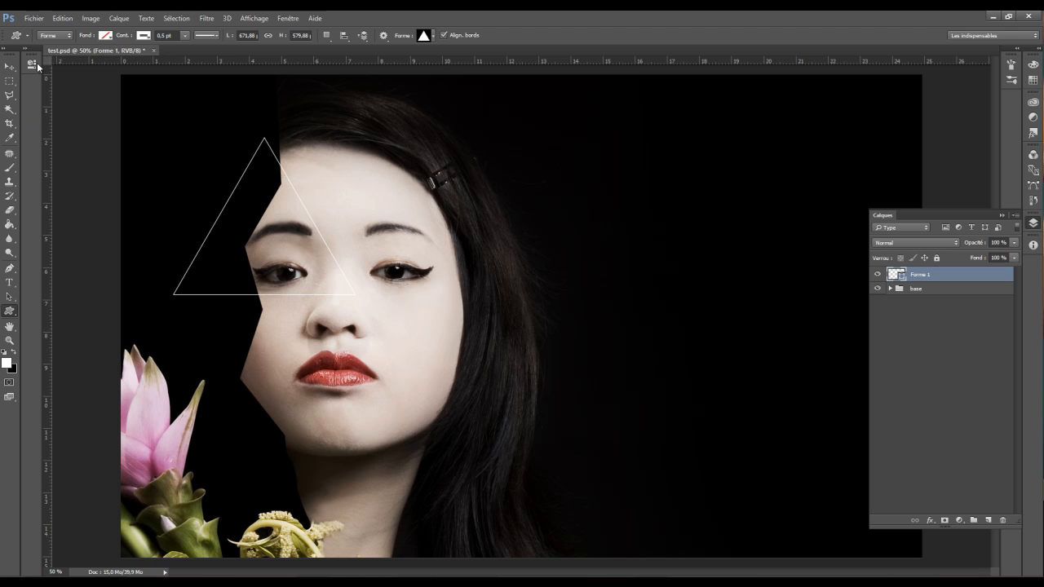
Try a 1.5 pt stroke on the triangle and settle on a stroke width of 0.6 pt
{"action": "left_click", "coordinate": [185, 36]}
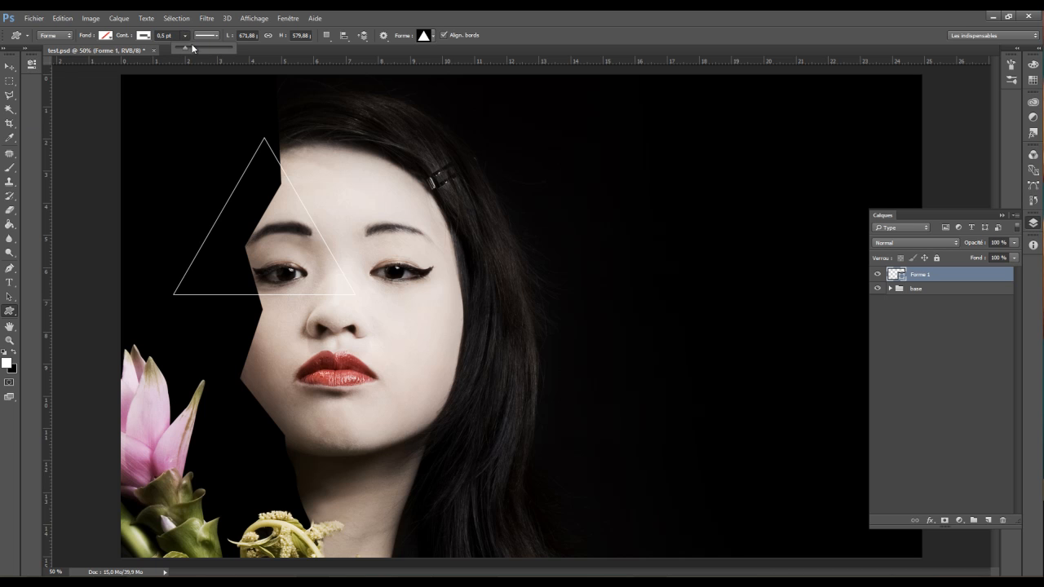
{"action": "left_click", "coordinate": [176, 48]}
{"action": "key", "text": "Return"}
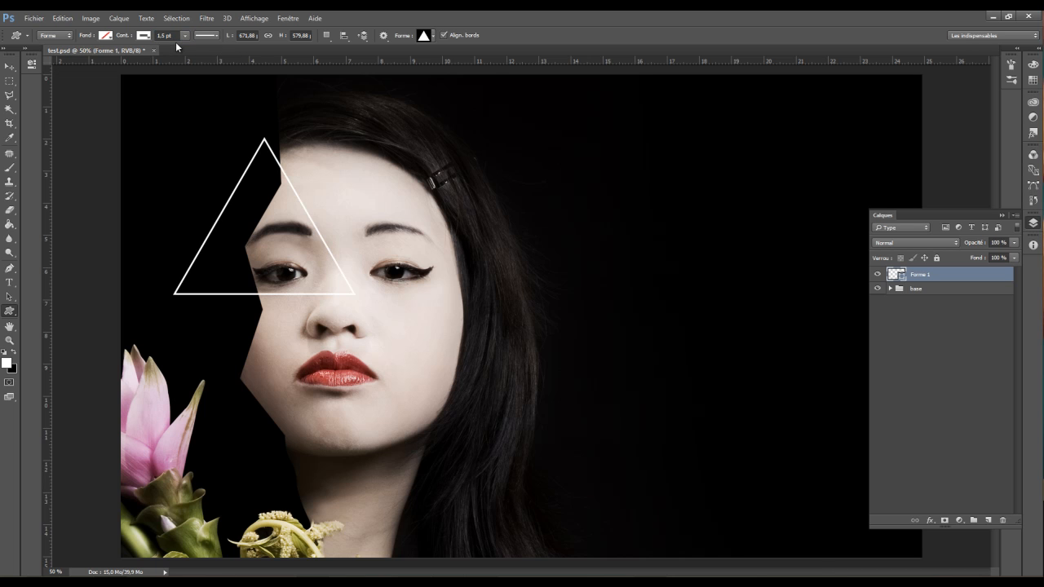
{"action": "left_click", "coordinate": [168, 34]}
{"action": "key", "text": "Return"}
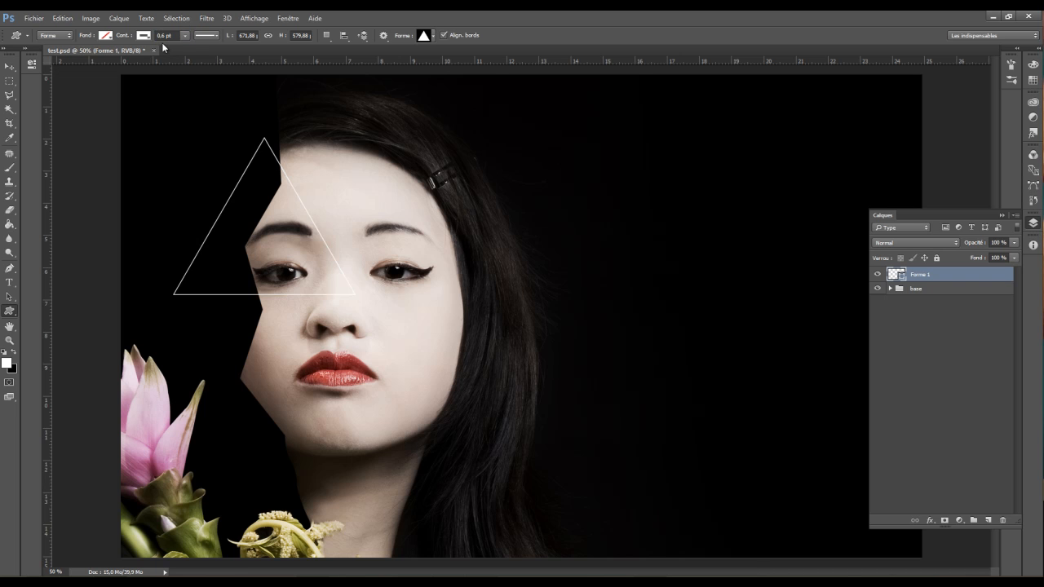
Move the triangle slightly toward the face so its apex meets the cut edge at the hairline
{"action": "left_click", "coordinate": [10, 66]}
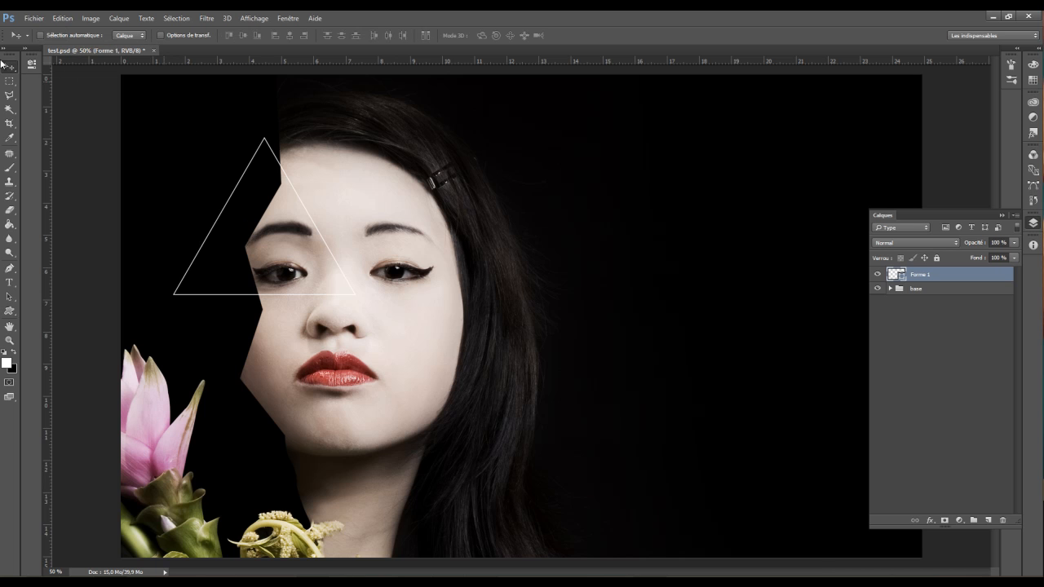
{"action": "left_click_drag", "start_coordinate": [265, 142], "coordinate": [295, 152]}
{"action": "left_click", "coordinate": [303, 158]}
{"action": "left_click", "coordinate": [245, 250]}
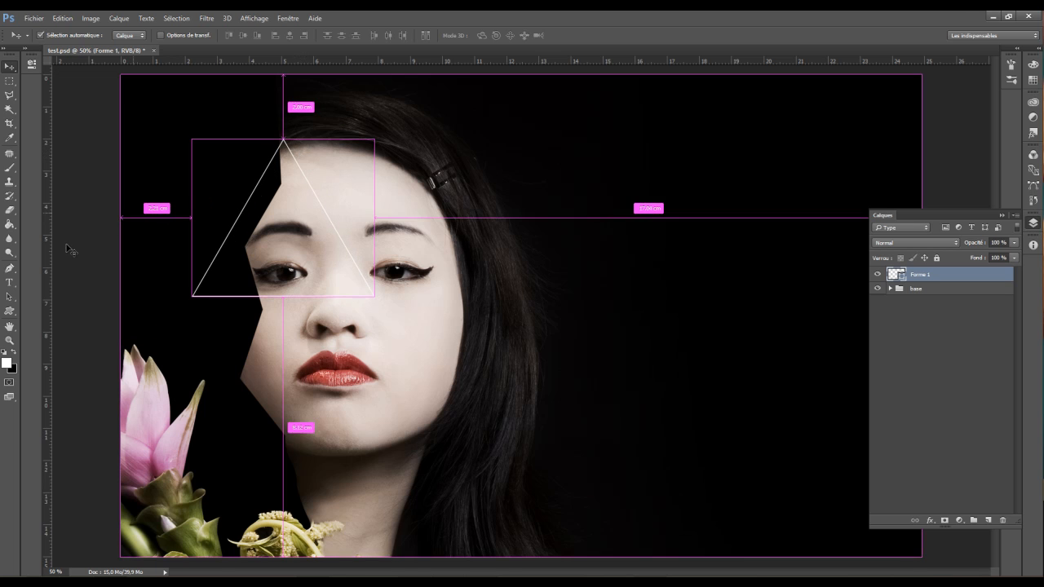
Reactivate the Custom Shape tool and toggle the display of the triangle's path to check the outline
{"action": "left_click", "coordinate": [9, 311]}
{"action": "key", "text": "Return"}
{"action": "key", "text": "ctrl+h"}
{"action": "key", "text": "ctrl+h"}
{"action": "key", "text": "ctrl+h"}
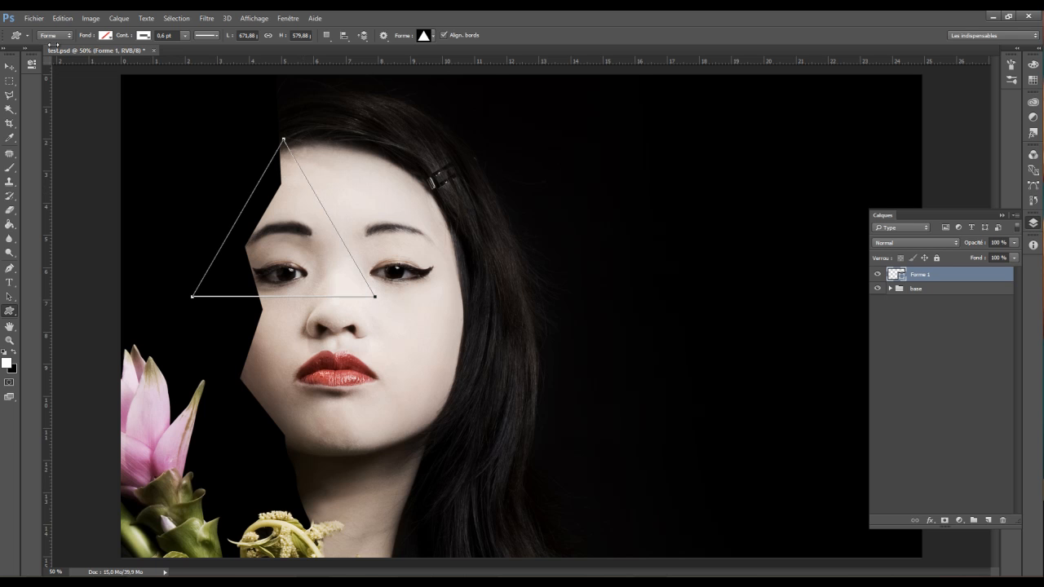
Flatten the first triangle to a height of about 372 px and position it around the forehead and cut hairline
{"action": "key", "text": "ctrl+t"}
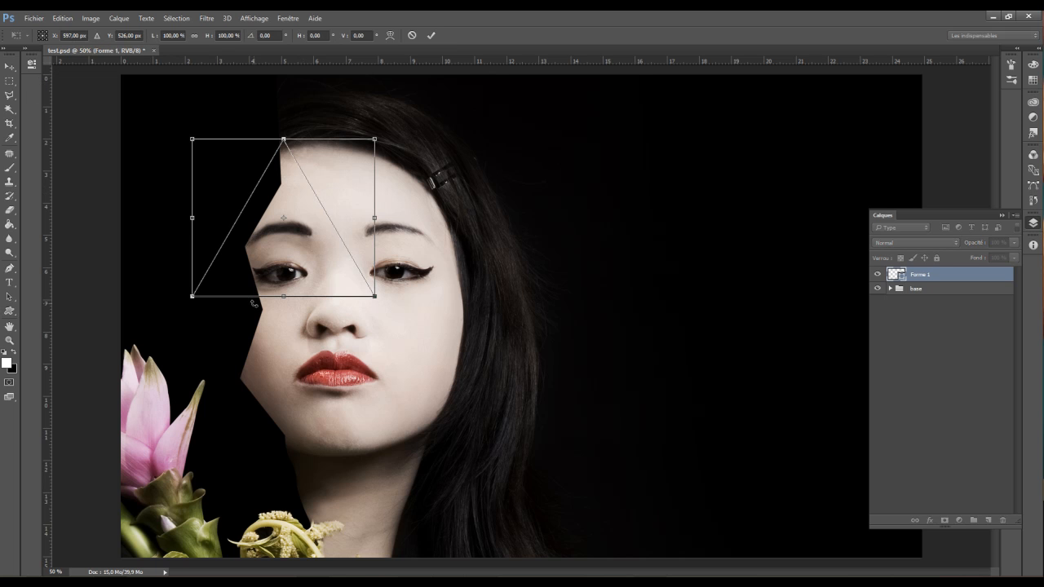
{"action": "left_click_drag", "start_coordinate": [282, 296], "coordinate": [294, 246]}
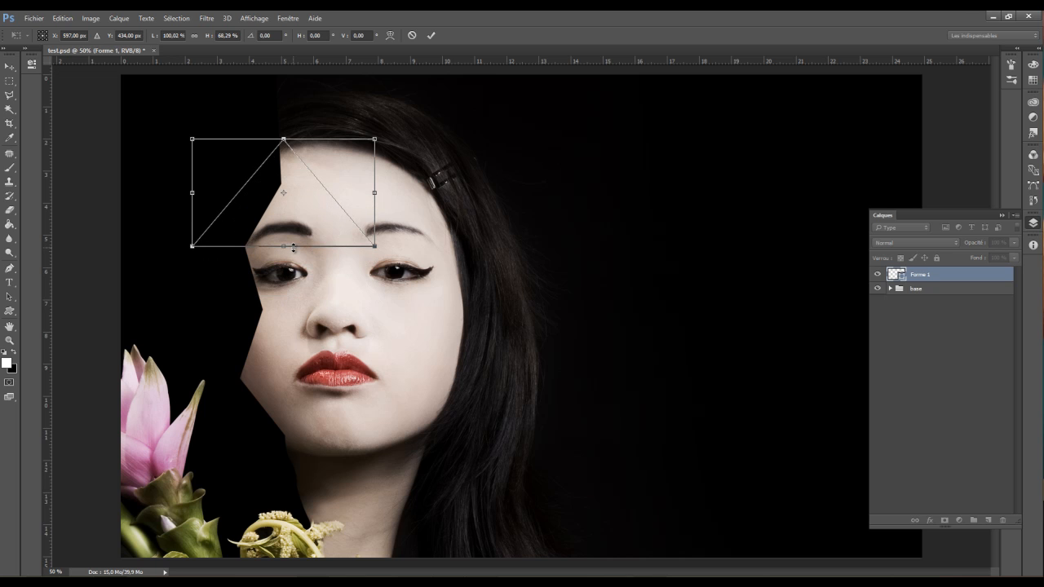
{"action": "mouse_move", "coordinate": [284, 139]}
{"action": "left_mouse_down"}
{"action": "mouse_move", "coordinate": [302, 162]}
{"action": "mouse_move", "coordinate": [302, 147]}
{"action": "left_mouse_up"}
{"action": "key", "text": "Return"}
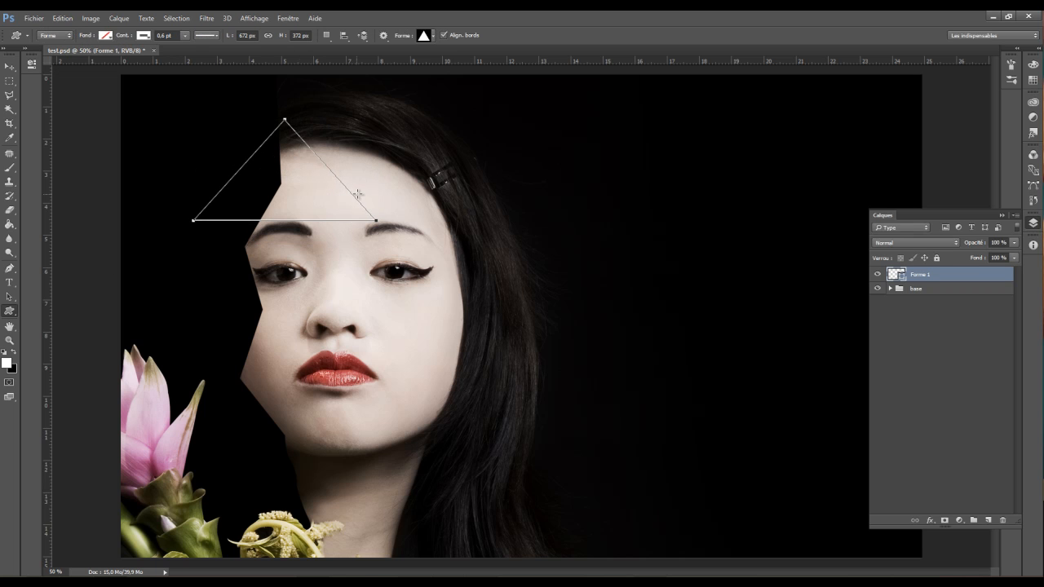
Draw a second, narrow triangle over the cut cheek, rotate it about -124°, and move it up to overlap the first triangle
{"action": "left_click_drag", "start_coordinate": [291, 196], "coordinate": [201, 353]}
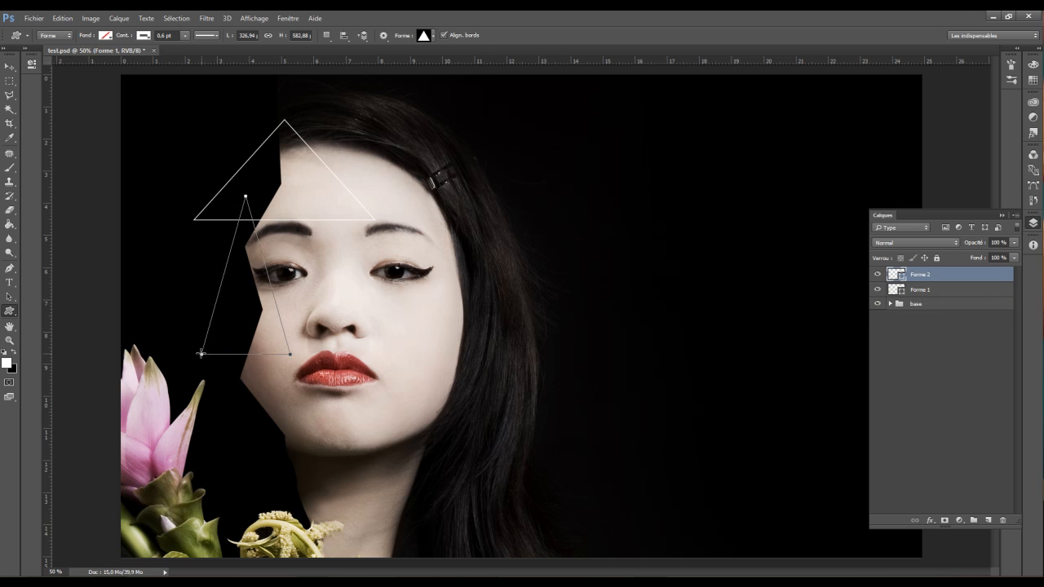
{"action": "left_click", "coordinate": [12, 69]}
{"action": "key", "text": "ctrl+t"}
{"action": "left_click_drag", "start_coordinate": [290, 351], "coordinate": [327, 218]}
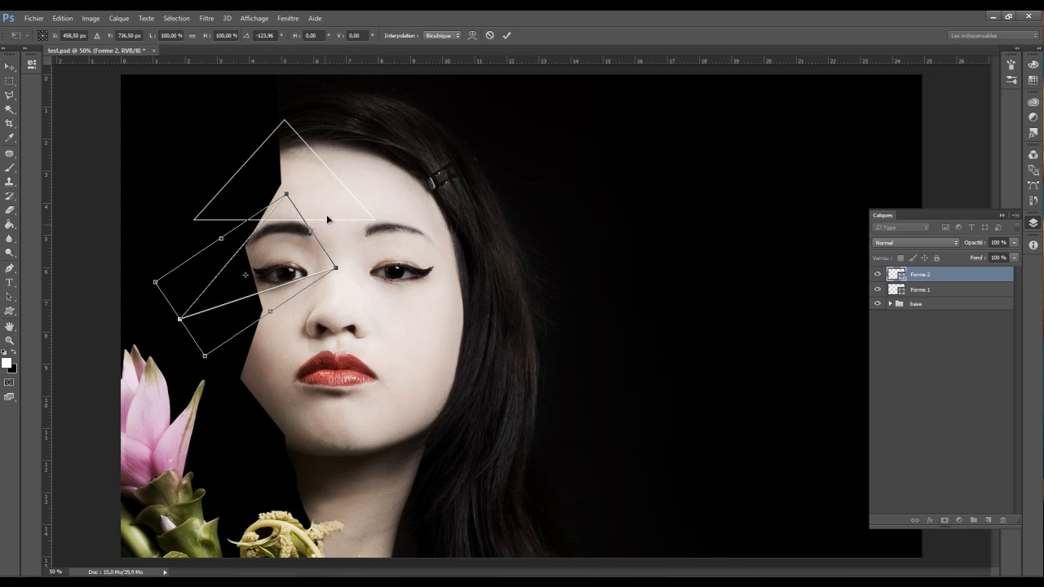
{"action": "left_click_drag", "start_coordinate": [301, 285], "coordinate": [312, 237]}
{"action": "key", "text": "Return"}
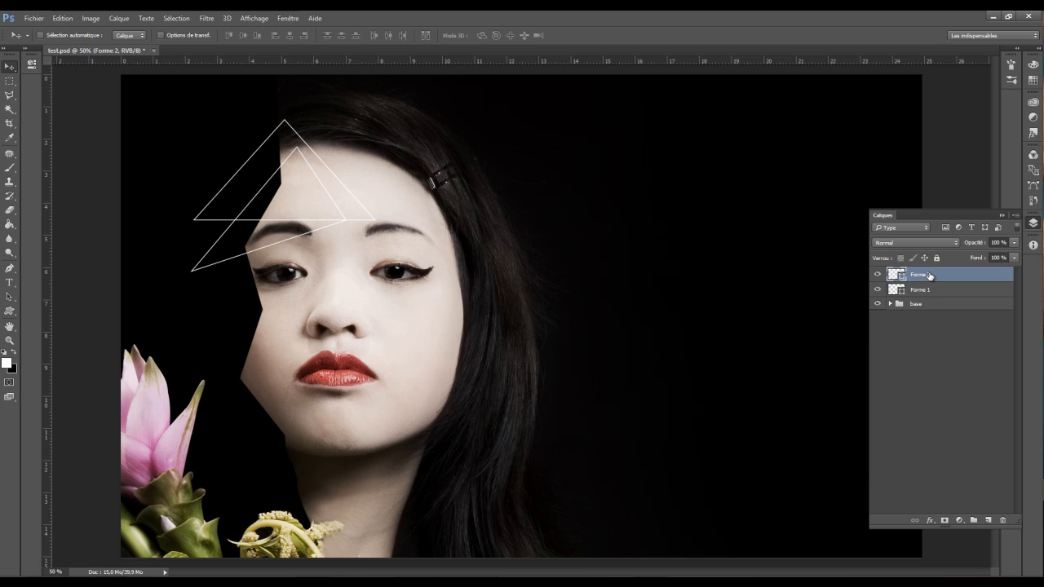
Duplicate the second triangle, move the copy down over the eye and nose, and rotate it about 42°
{"action": "key", "text": "ctrl+j"}
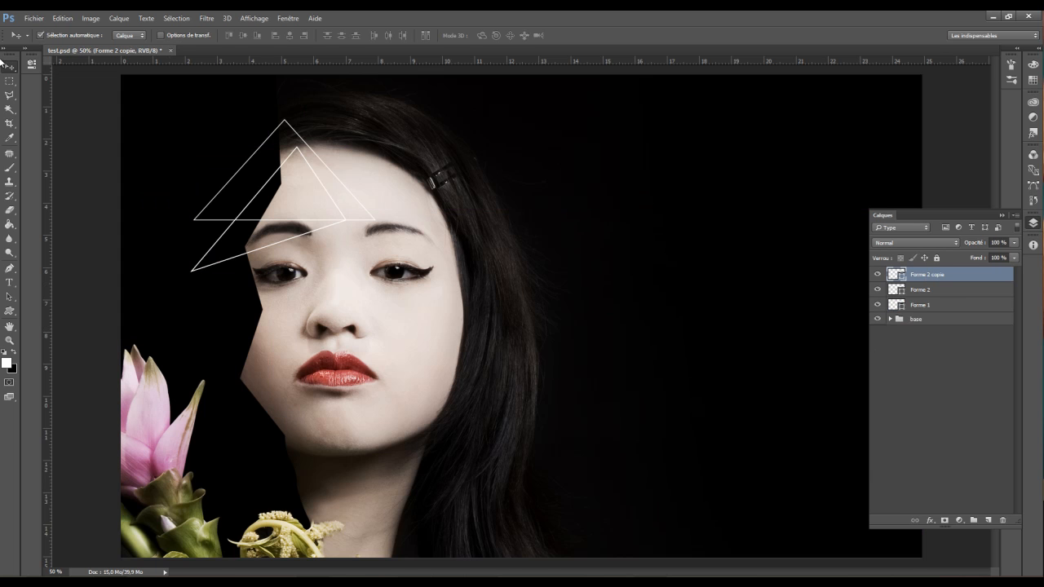
{"action": "key", "text": "ctrl+t"}
{"action": "left_click_drag", "start_coordinate": [324, 230], "coordinate": [330, 325]}
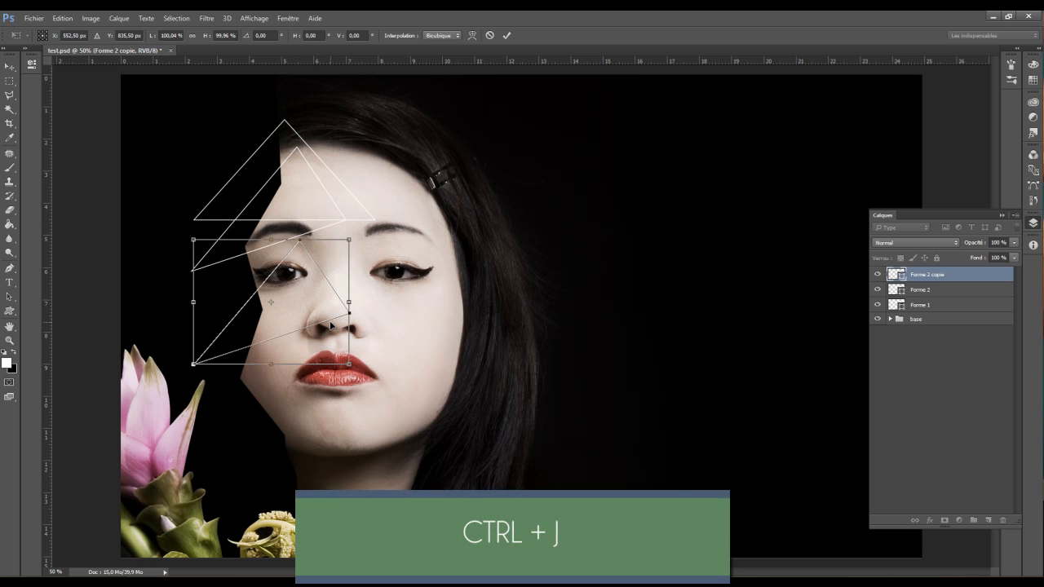
{"action": "left_click_drag", "start_coordinate": [299, 228], "coordinate": [361, 252]}
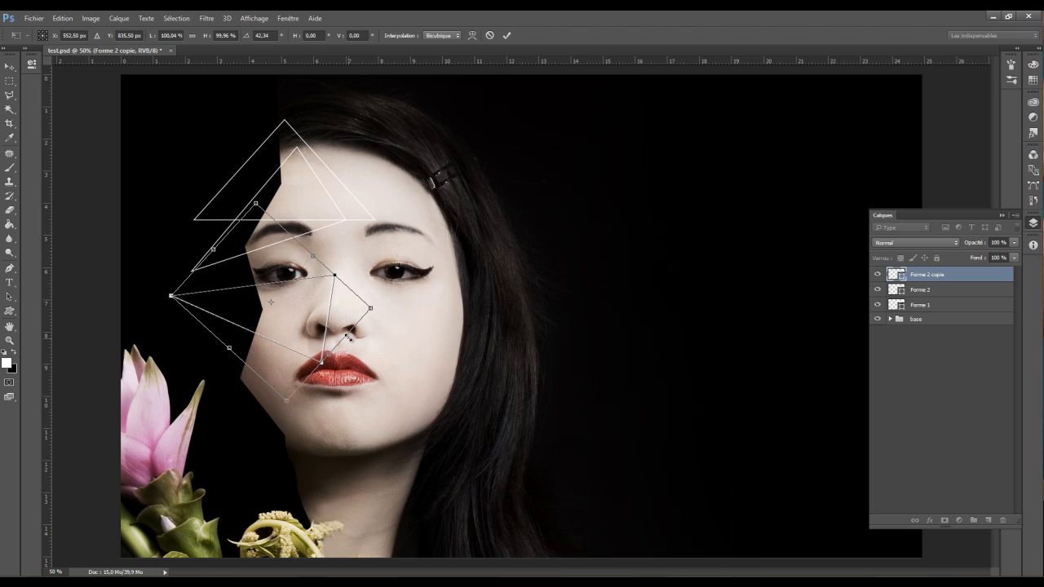
Shrink and reshape the triangle copy so it spans the eye, with its long tip extending past the cut face edge
{"action": "left_click_drag", "start_coordinate": [322, 362], "coordinate": [302, 345]}
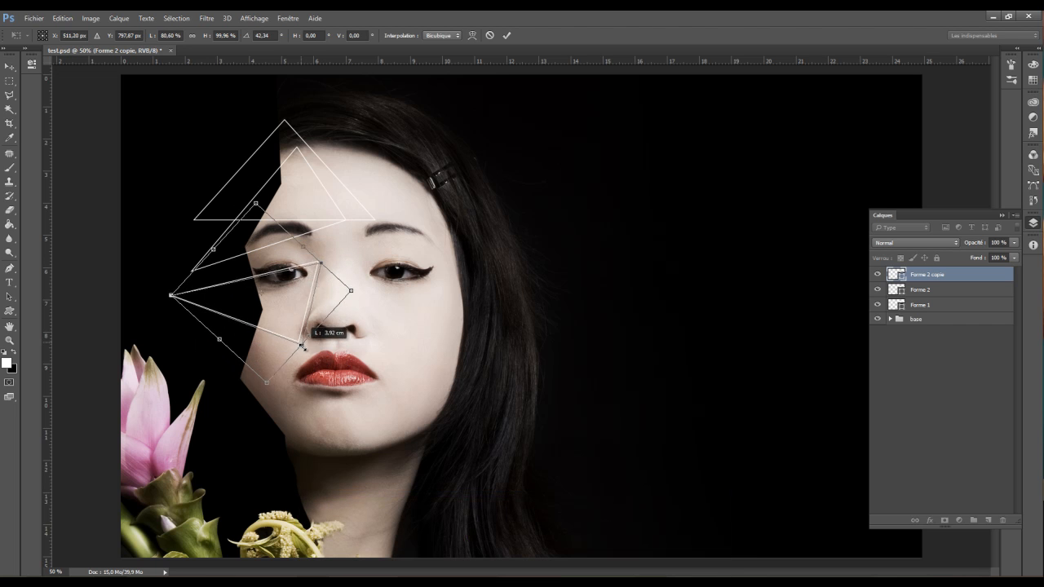
{"action": "left_click_drag", "start_coordinate": [257, 204], "coordinate": [281, 228]}
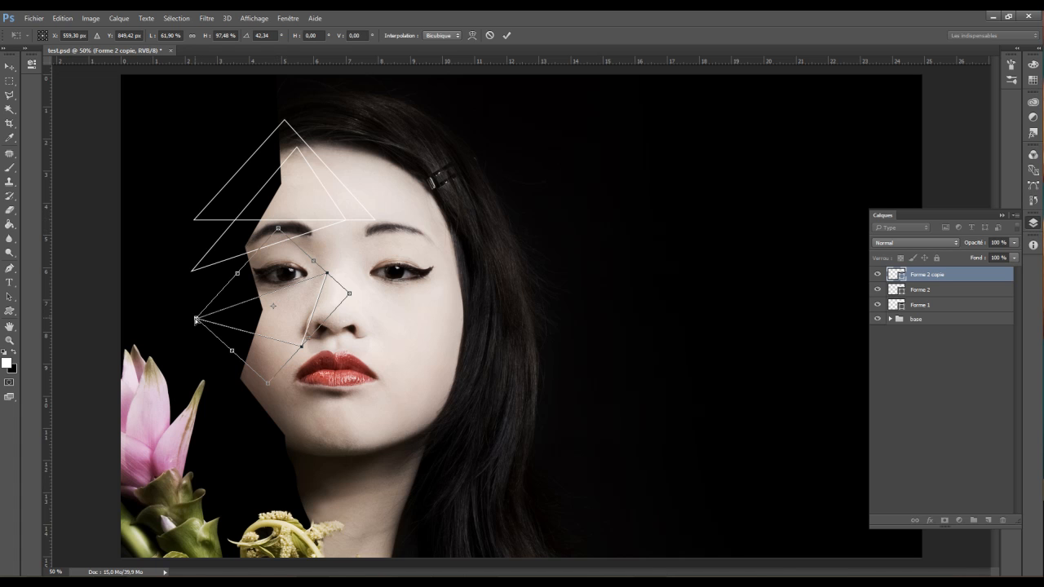
{"action": "key", "text": "ctrl"}
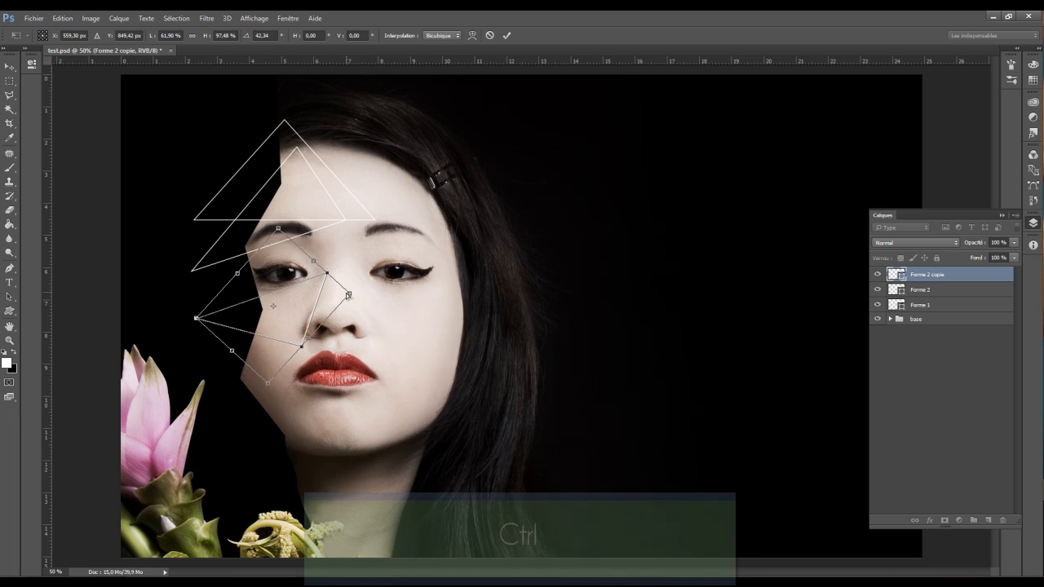
{"action": "left_click_drag", "start_coordinate": [195, 319], "coordinate": [172, 250]}
{"action": "left_click_drag", "start_coordinate": [324, 284], "coordinate": [320, 273]}
{"action": "key", "text": "Return"}
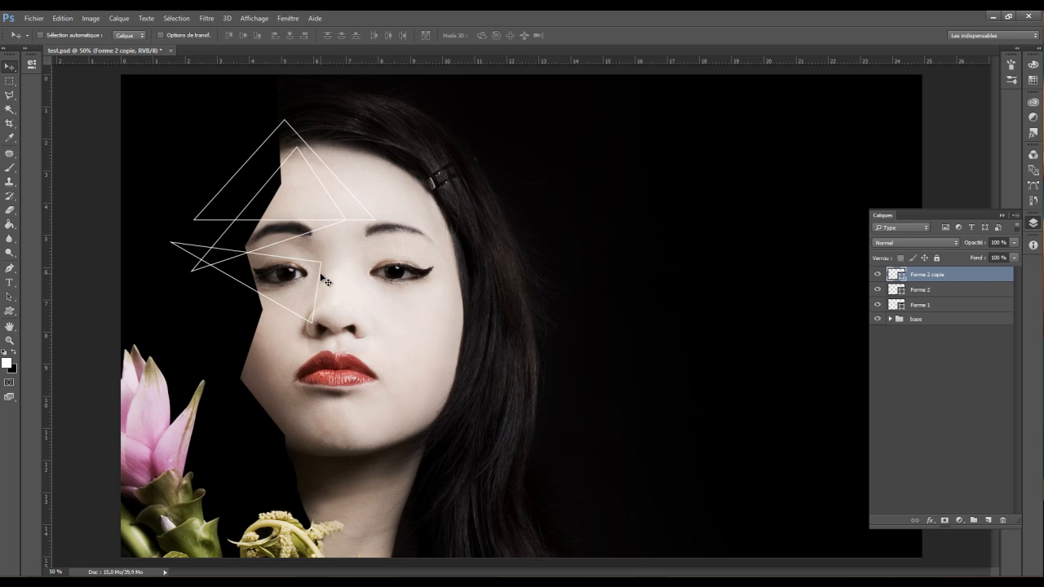
Duplicate the eye triangle, then rotate and shrink the new copy into a small steep triangle along the cut cheek edge
{"action": "key", "text": "ctrl+alt+t"}
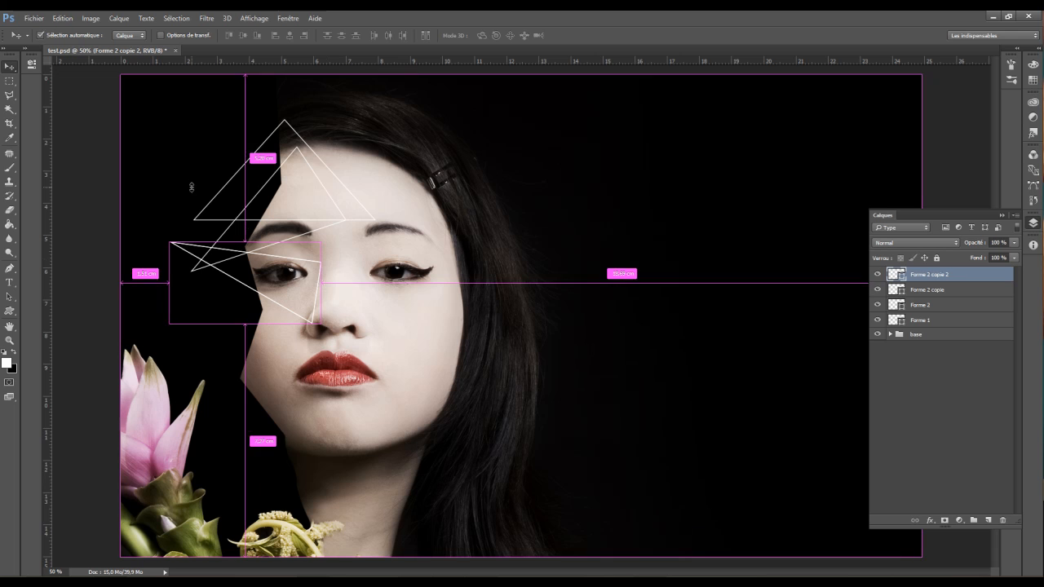
{"action": "left_click_drag", "start_coordinate": [295, 363], "coordinate": [369, 290]}
{"action": "left_click_drag", "start_coordinate": [269, 289], "coordinate": [280, 309]}
{"action": "left_click_drag", "start_coordinate": [197, 355], "coordinate": [249, 342]}
{"action": "key", "text": "Return"}
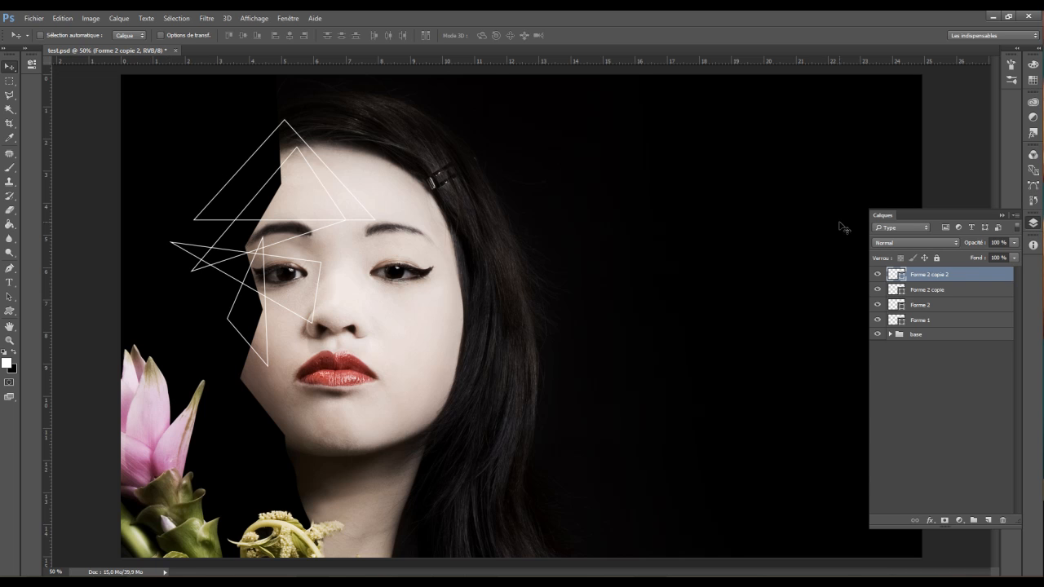
Duplicate the Forme 2 copie triangle, then transform the copy to run from outside the cheek to the corner of the mouth
{"action": "left_click", "coordinate": [924, 291]}
{"action": "key", "text": "ctrl+j"}
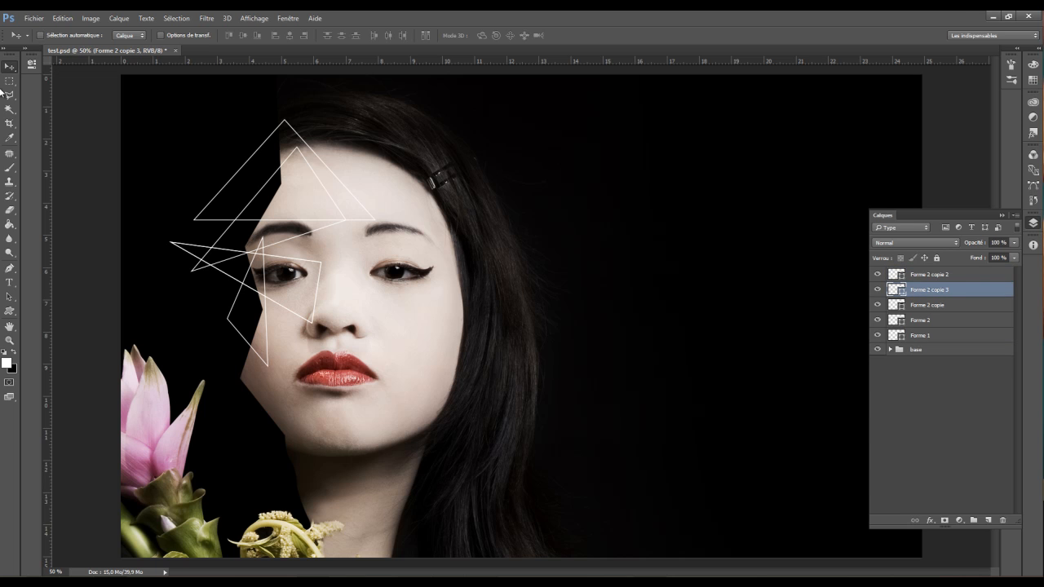
{"action": "left_click_drag", "start_coordinate": [361, 220], "coordinate": [340, 342]}
{"action": "key", "text": "ctrl+t"}
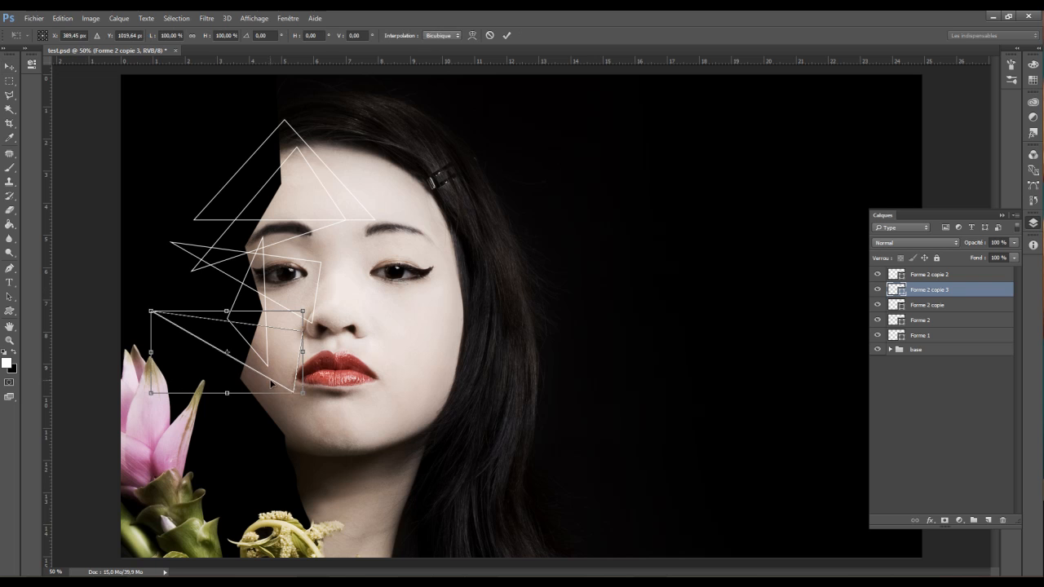
{"action": "left_click_drag", "start_coordinate": [299, 405], "coordinate": [267, 236]}
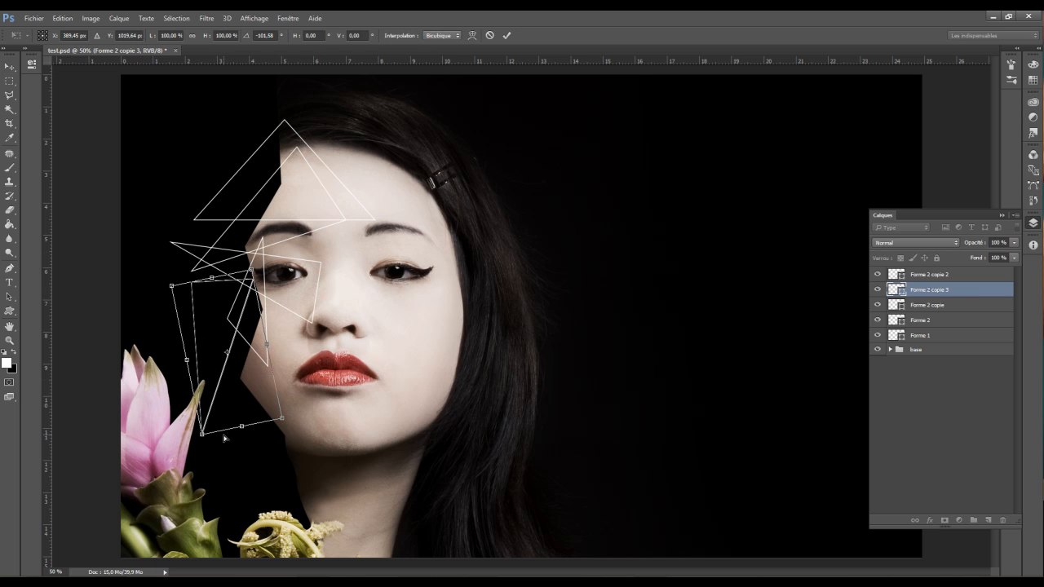
{"action": "left_click_drag", "start_coordinate": [241, 428], "coordinate": [353, 391]}
{"action": "left_click_drag", "start_coordinate": [211, 282], "coordinate": [190, 307]}
{"action": "key", "text": "Return"}
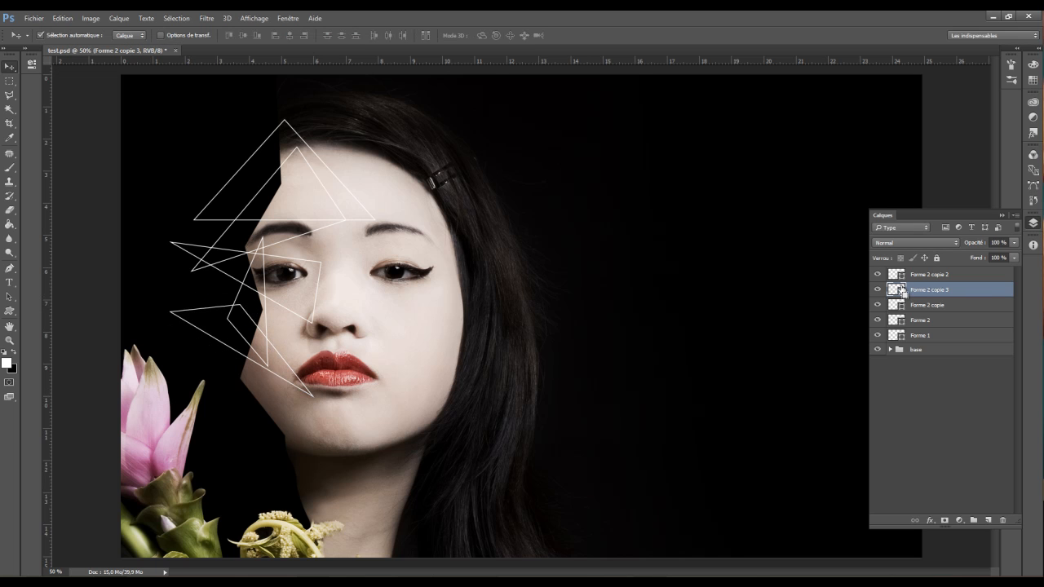
Draw a new custom-shape triangle about 401 px wide and 346 px high across the cut cheek edge
{"action": "left_click", "coordinate": [10, 311]}
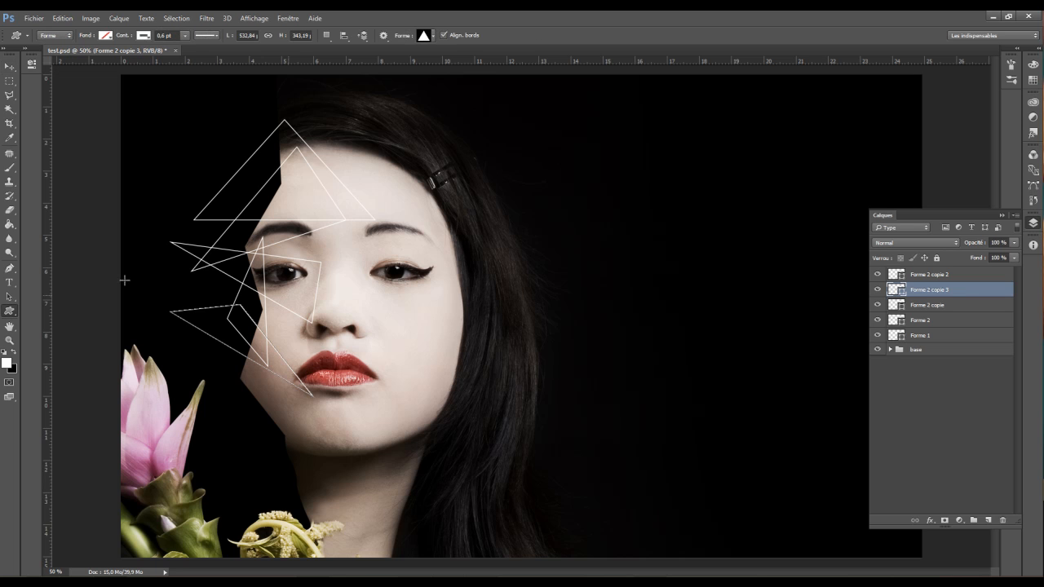
{"action": "left_click_drag", "start_coordinate": [290, 258], "coordinate": [181, 353]}
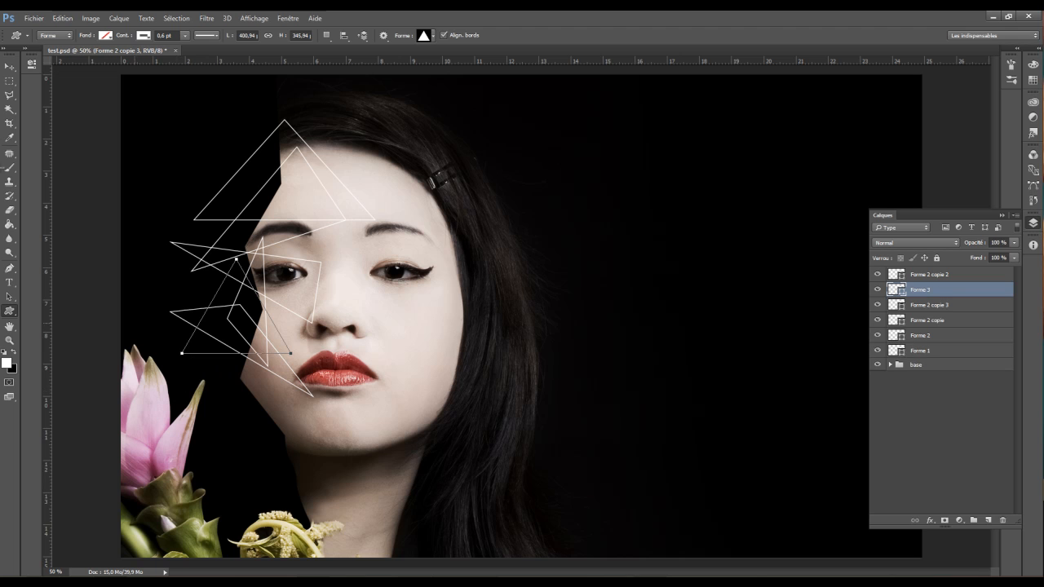
{"action": "mouse_move", "coordinate": [258, 330]}
{"action": "left_mouse_down"}
{"action": "mouse_move", "coordinate": [262, 312]}
{"action": "mouse_move", "coordinate": [245, 321]}
{"action": "left_mouse_up"}
{"action": "key", "text": "ctrl+z"}
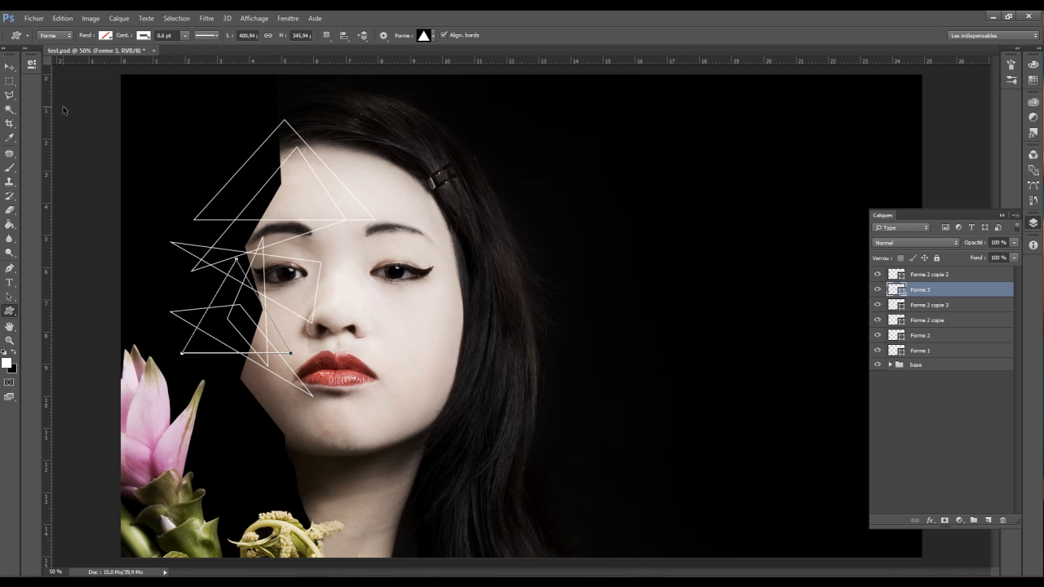
{"action": "key", "text": "ctrl+alt+z"}
{"action": "key", "text": "ctrl+shift+z"}
Move, rotate and resize the new triangle so it crosses the lower cheek and jaw edge, then widen it slightly outward
{"action": "left_click", "coordinate": [10, 66]}
{"action": "left_click_drag", "start_coordinate": [239, 307], "coordinate": [225, 328]}
{"action": "key", "text": "ctrl+t"}
{"action": "left_click_drag", "start_coordinate": [299, 414], "coordinate": [296, 420]}
{"action": "key", "text": "Return"}
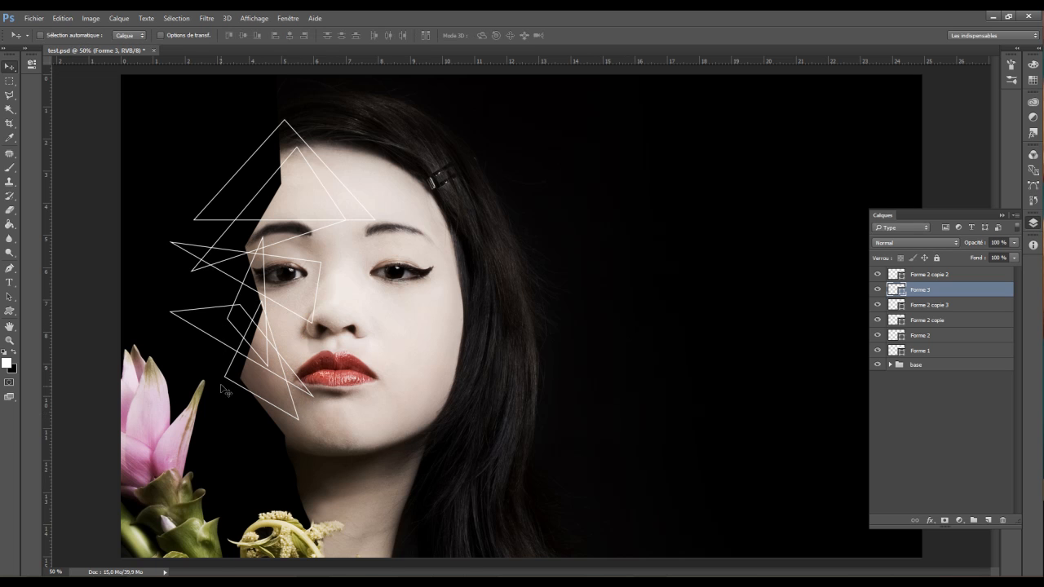
{"action": "key", "text": "ctrl+t"}
{"action": "left_click_drag", "start_coordinate": [223, 368], "coordinate": [214, 371]}
{"action": "key", "text": "Return"}
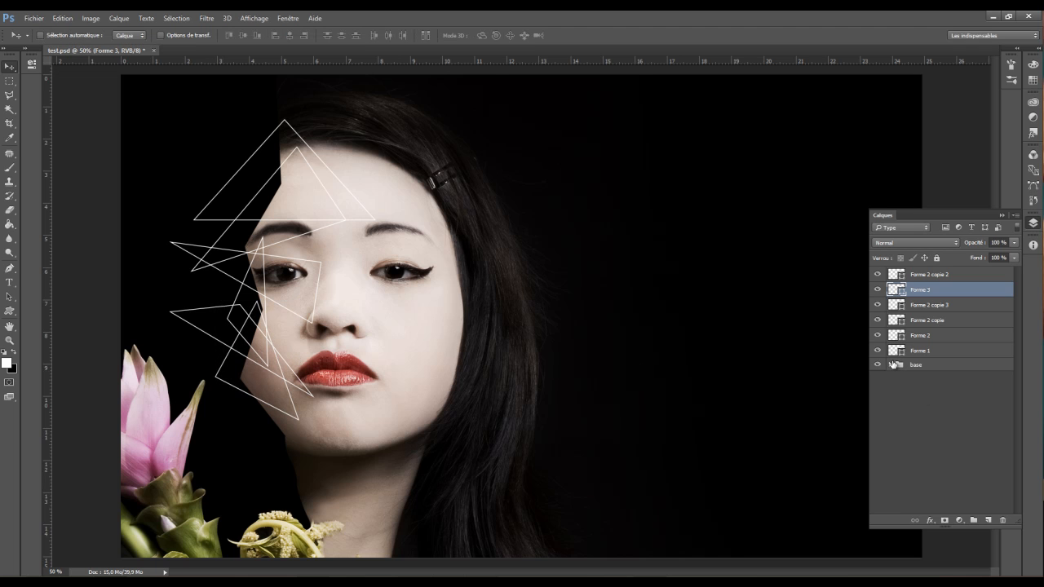
Duplicate the Calque 0 copie layer inside the base group and move the copy above all the triangle layers
{"action": "left_click", "coordinate": [889, 365]}
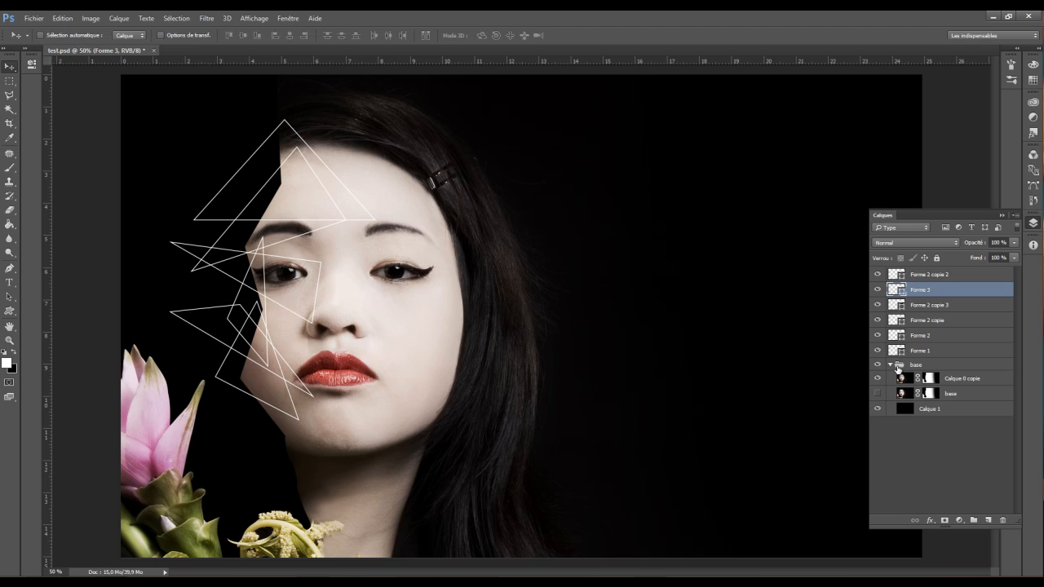
{"action": "left_click", "coordinate": [964, 380]}
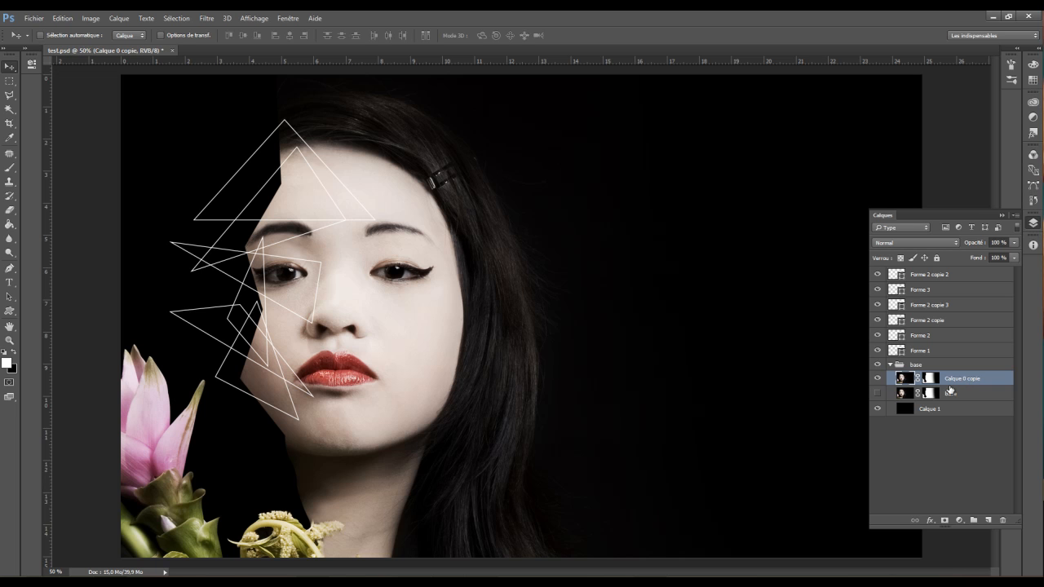
{"action": "key", "text": "ctrl+j"}
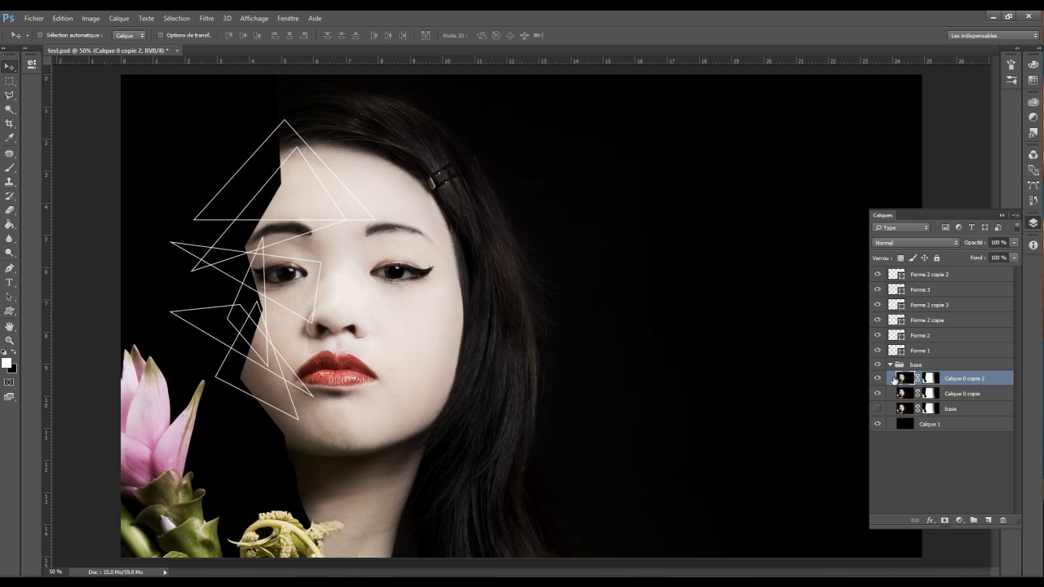
{"action": "left_click_drag", "start_coordinate": [904, 384], "coordinate": [931, 273]}
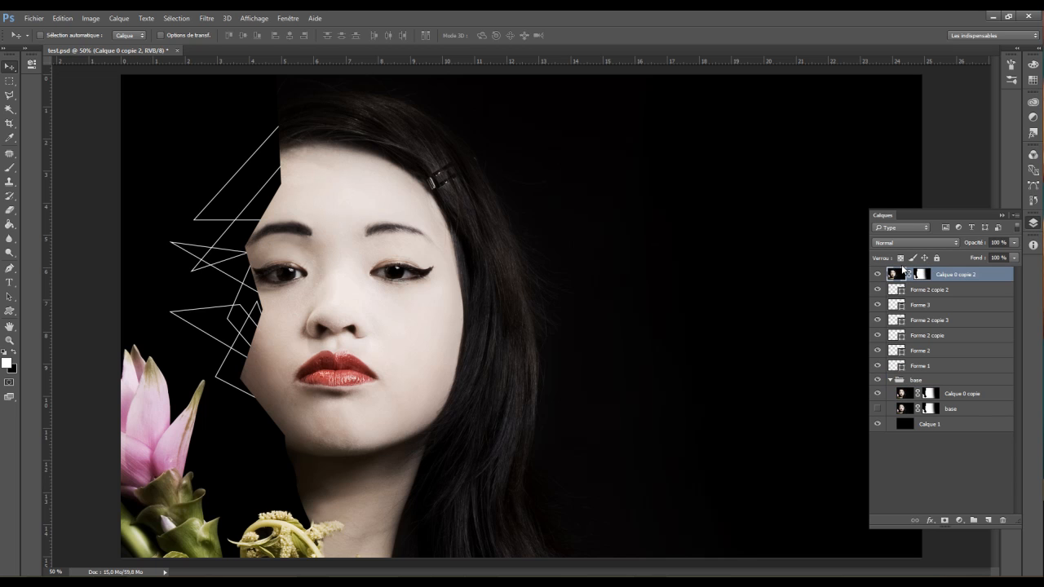
Rename the duplicated portrait layer as visage and collapse the base group
{"action": "double_click", "coordinate": [953, 275]}
{"action": "type", "text": "visage"}
{"action": "key", "text": "Return"}
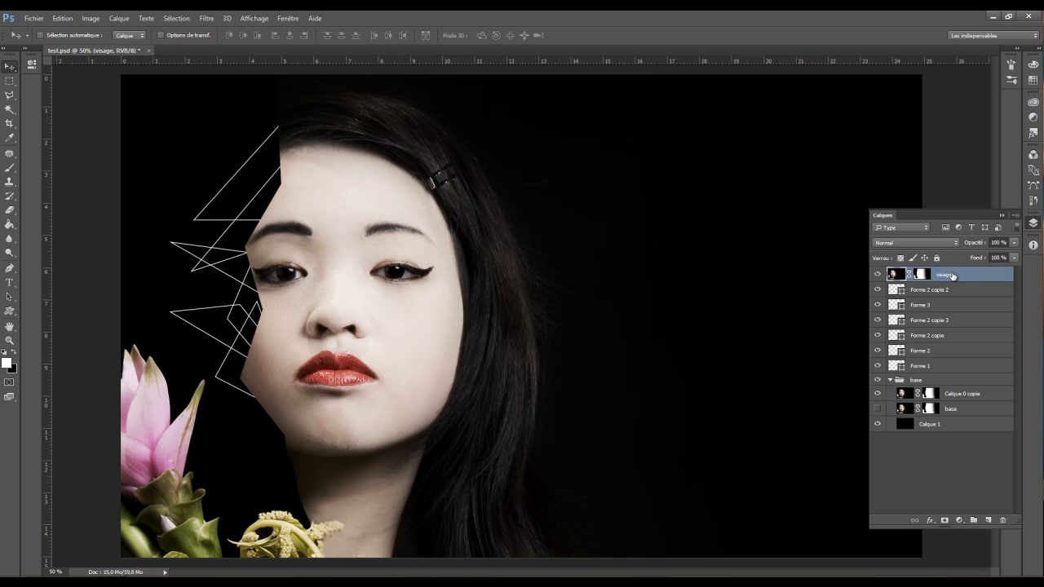
{"action": "left_click", "coordinate": [887, 383]}
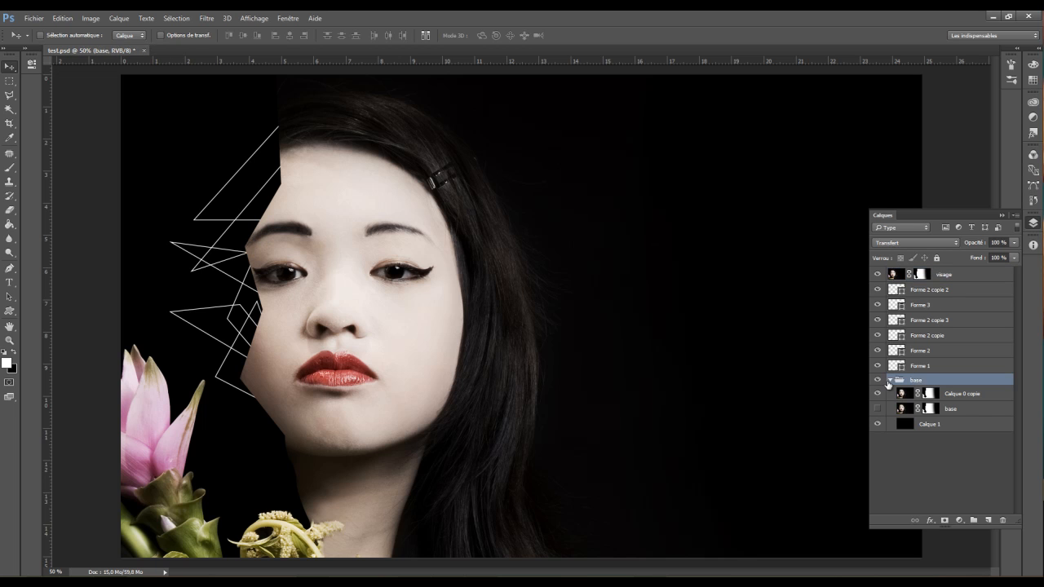
{"action": "left_click", "coordinate": [889, 380]}
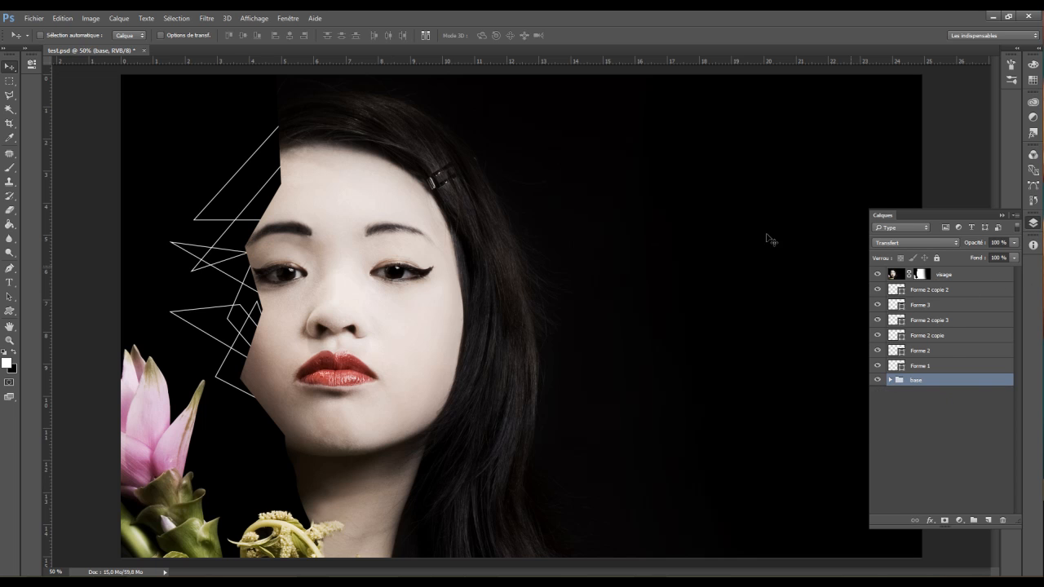
Display the transform controls and go through the triangle layers to identify each shape, ending on Forme 2 copie
{"action": "left_click", "coordinate": [253, 207], "text": "ctrl"}
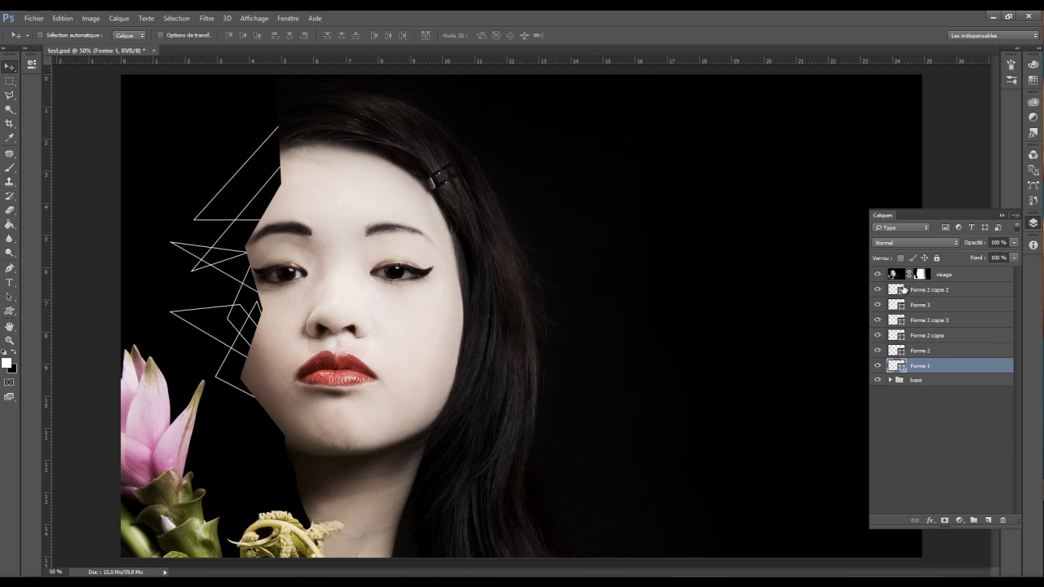
{"action": "left_click", "coordinate": [923, 295]}
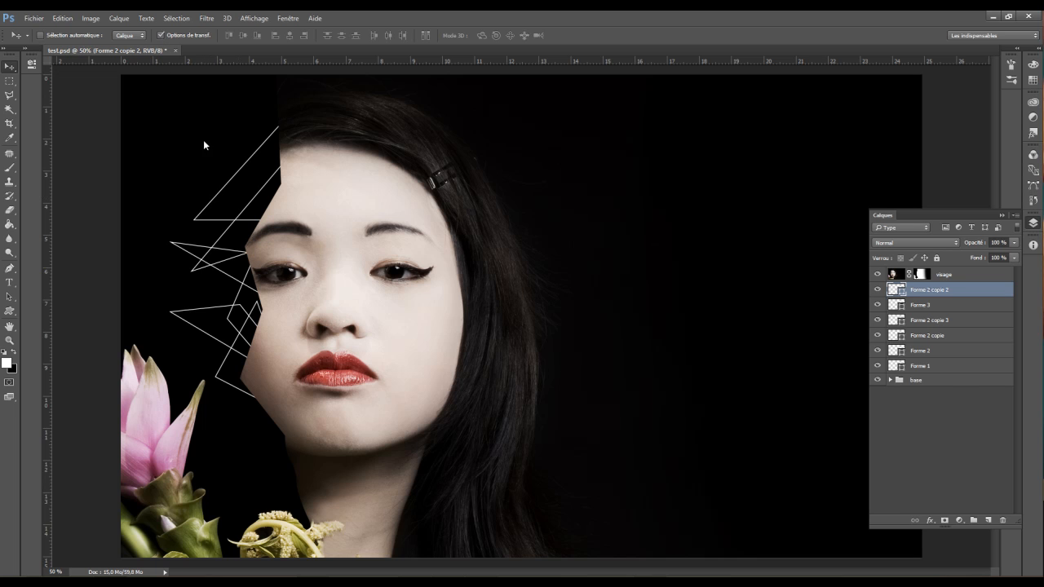
{"action": "left_click", "coordinate": [913, 318]}
{"action": "key", "text": "ctrl+h"}
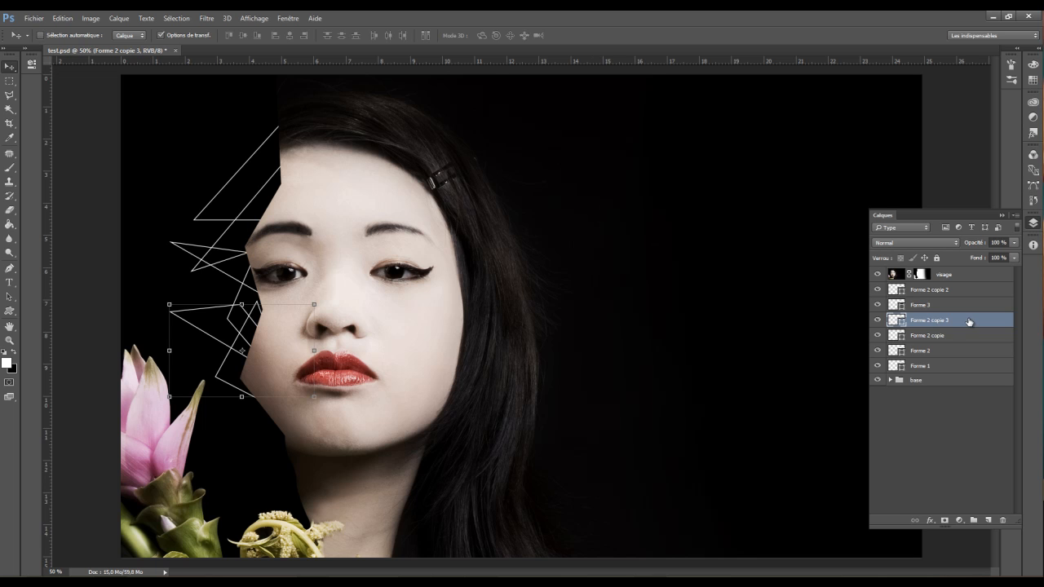
{"action": "left_click", "coordinate": [948, 335]}
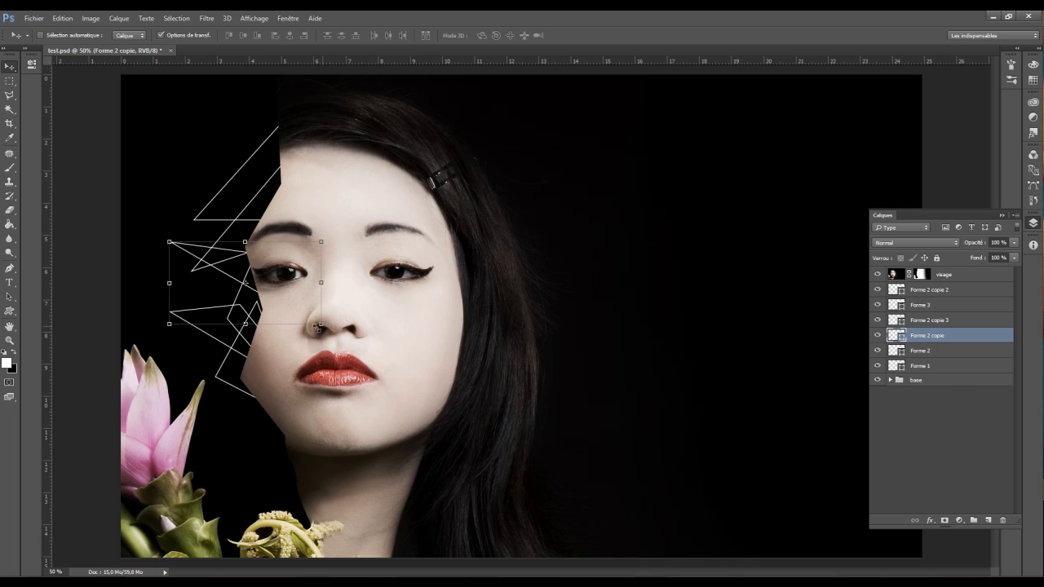
Shift the Forme 2 copie triangle slightly outward and down at eye level, then distort its outer corner inward
{"action": "mouse_move", "coordinate": [265, 309]}
{"action": "left_mouse_down"}
{"action": "mouse_move", "coordinate": [291, 302]}
{"action": "mouse_move", "coordinate": [275, 305]}
{"action": "mouse_move", "coordinate": [264, 291]}
{"action": "left_mouse_up"}
{"action": "key", "text": "ctrl"}
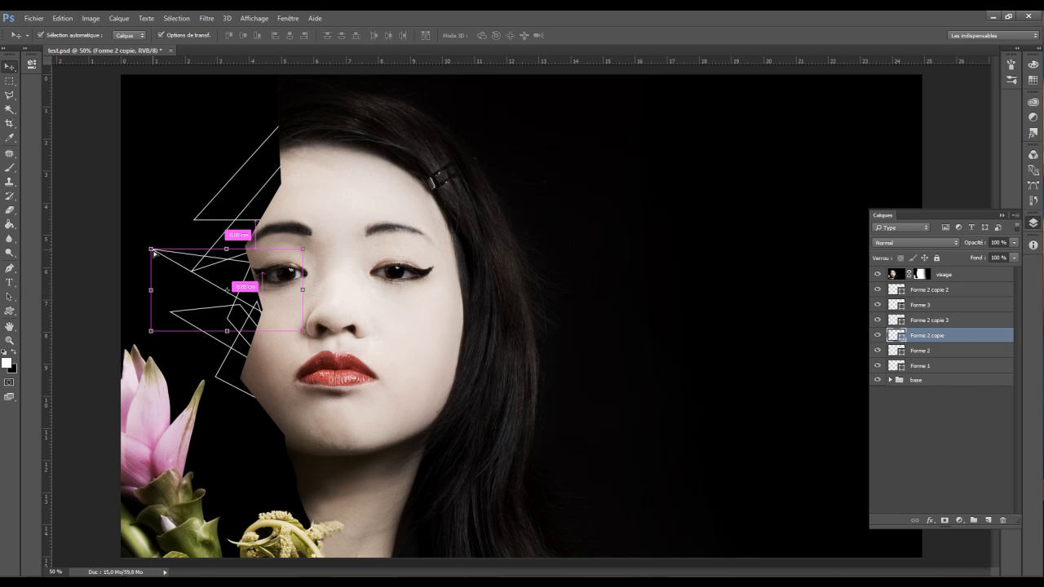
{"action": "mouse_move", "coordinate": [160, 235]}
{"action": "left_mouse_down"}
{"action": "mouse_move", "coordinate": [188, 214]}
{"action": "mouse_move", "coordinate": [145, 259]}
{"action": "mouse_move", "coordinate": [294, 287]}
{"action": "mouse_move", "coordinate": [200, 237]}
{"action": "mouse_move", "coordinate": [160, 254]}
{"action": "left_mouse_up"}
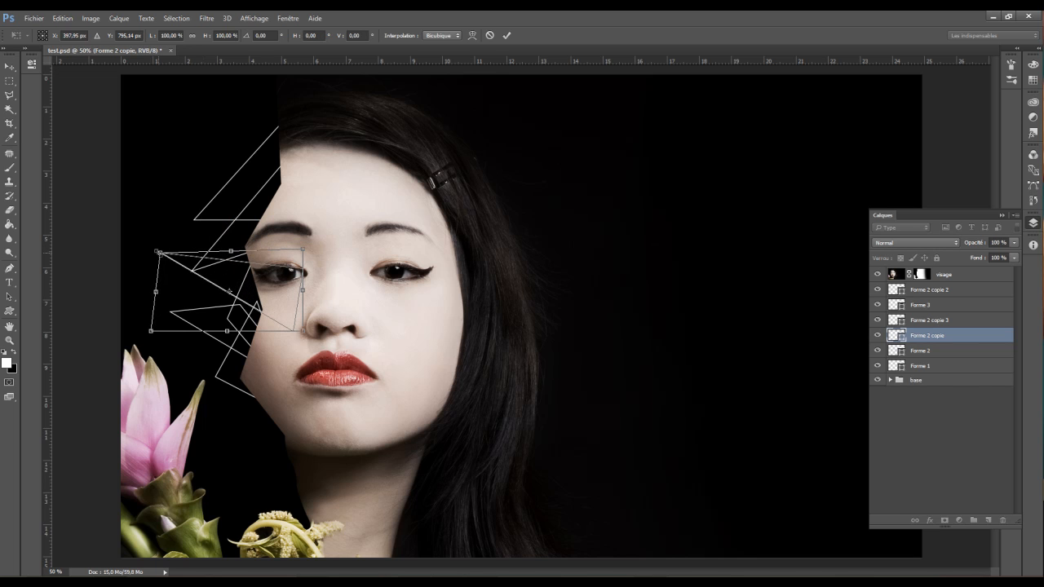
{"action": "key", "text": "Return"}
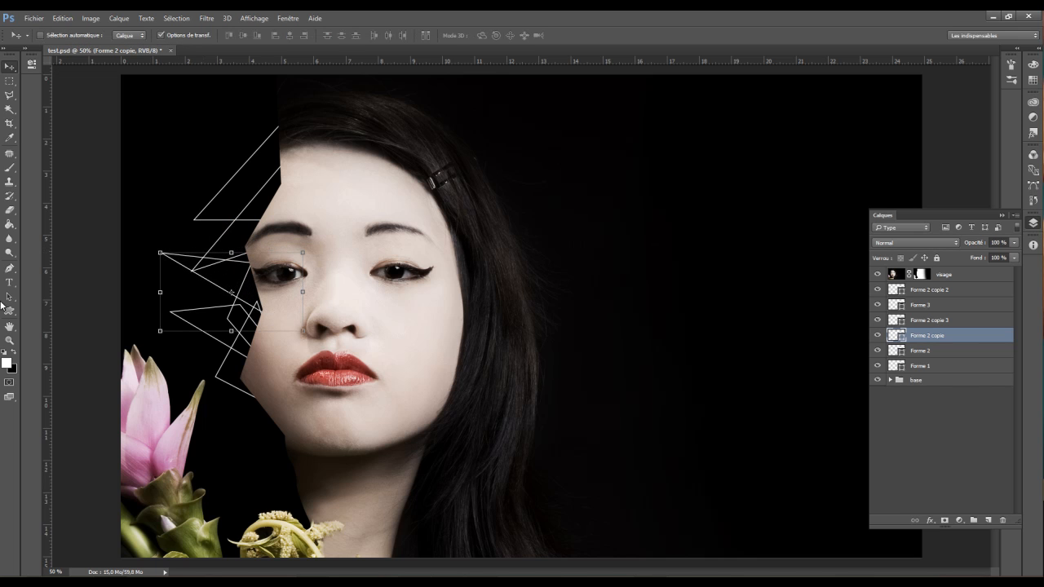
{"action": "left_click", "coordinate": [933, 290], "text": "ctrl"}
{"action": "key", "text": "ctrl+j"}
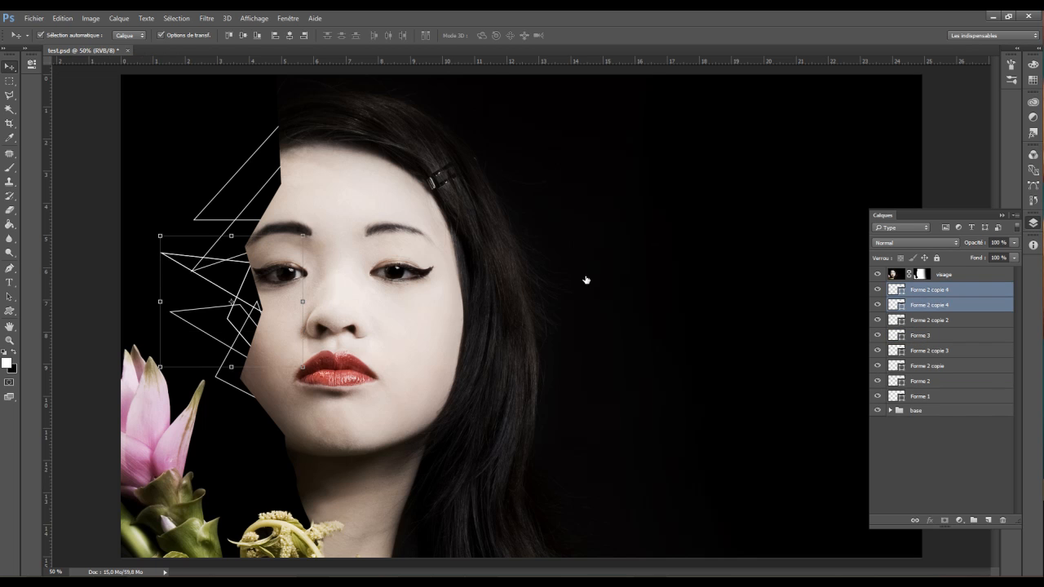
{"action": "key", "text": "ctrl+z"}
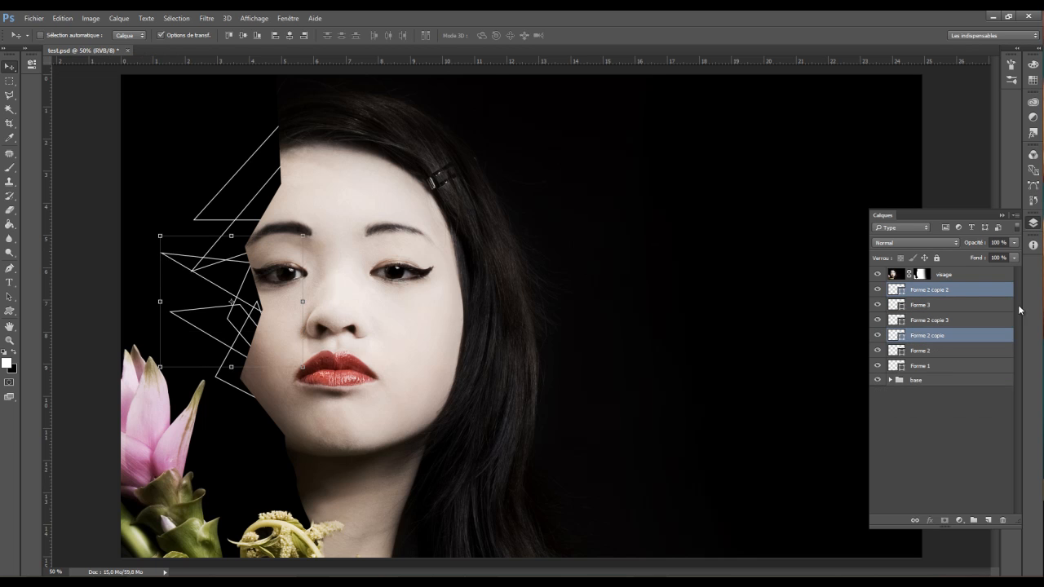
Duplicate Forme 2 copie 2, move the copy down beside the jaw and neck, and widen it to about 189%
{"action": "left_click", "coordinate": [929, 294]}
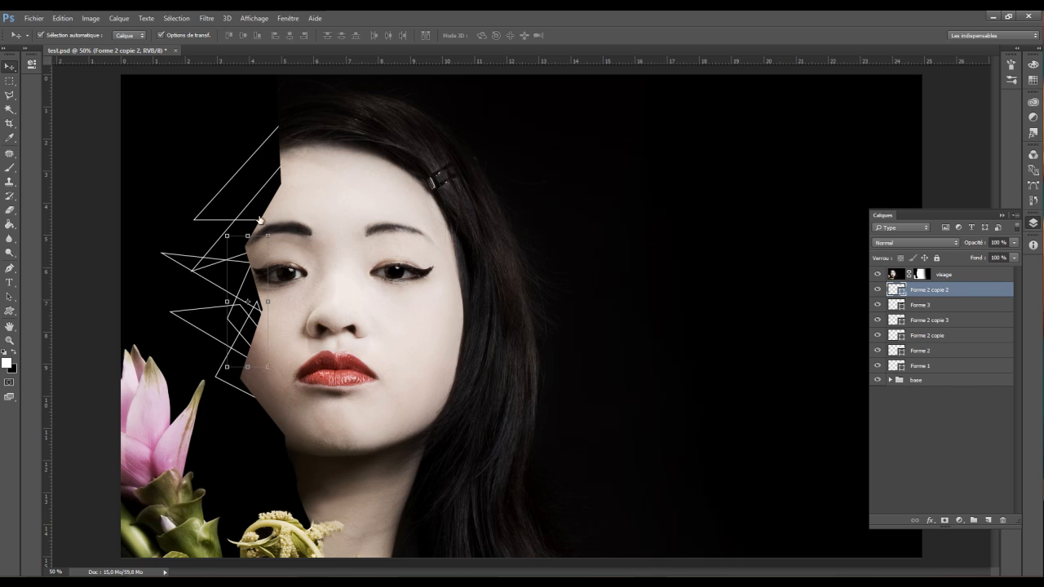
{"action": "key", "text": "ctrl+j"}
{"action": "left_click_drag", "start_coordinate": [235, 326], "coordinate": [232, 457]}
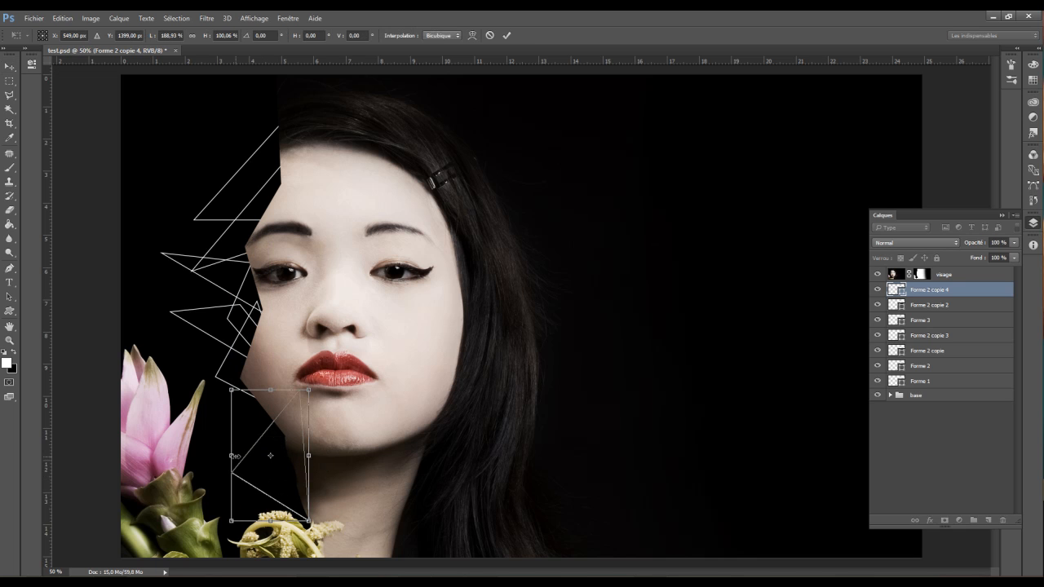
{"action": "key", "text": "Return"}
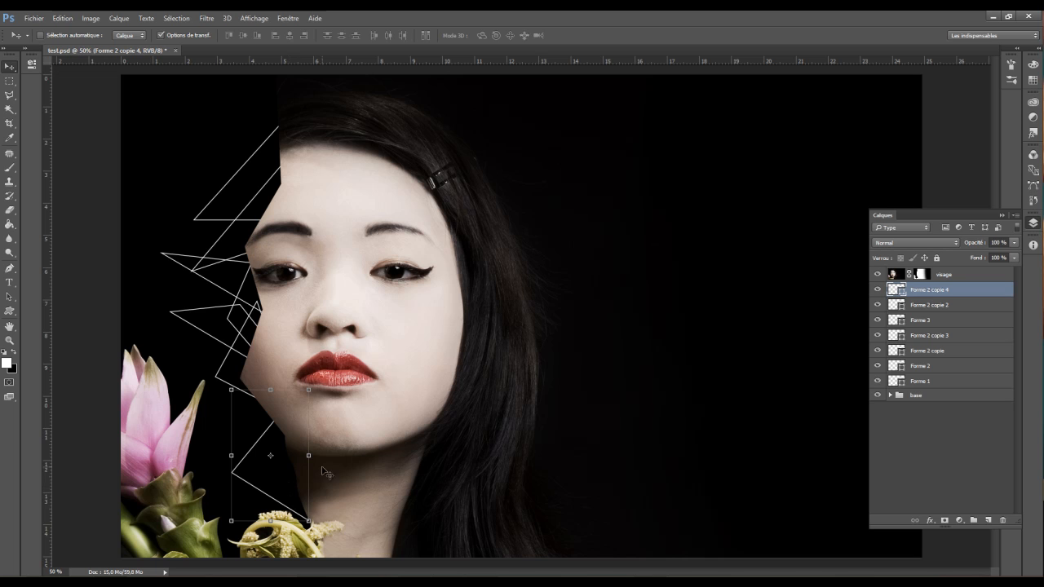
Place another copy of Forme 2 copie 2 along the jaw, enlarged to about 167% by 121% and rotated about -17.5°
{"action": "left_click", "coordinate": [962, 306]}
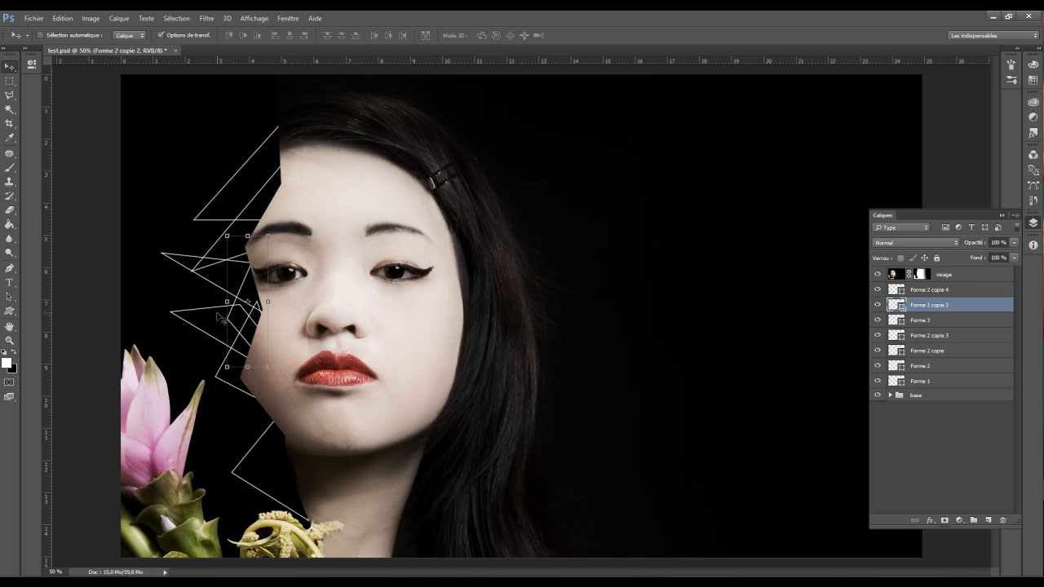
{"action": "left_click_drag", "start_coordinate": [234, 323], "coordinate": [238, 450]}
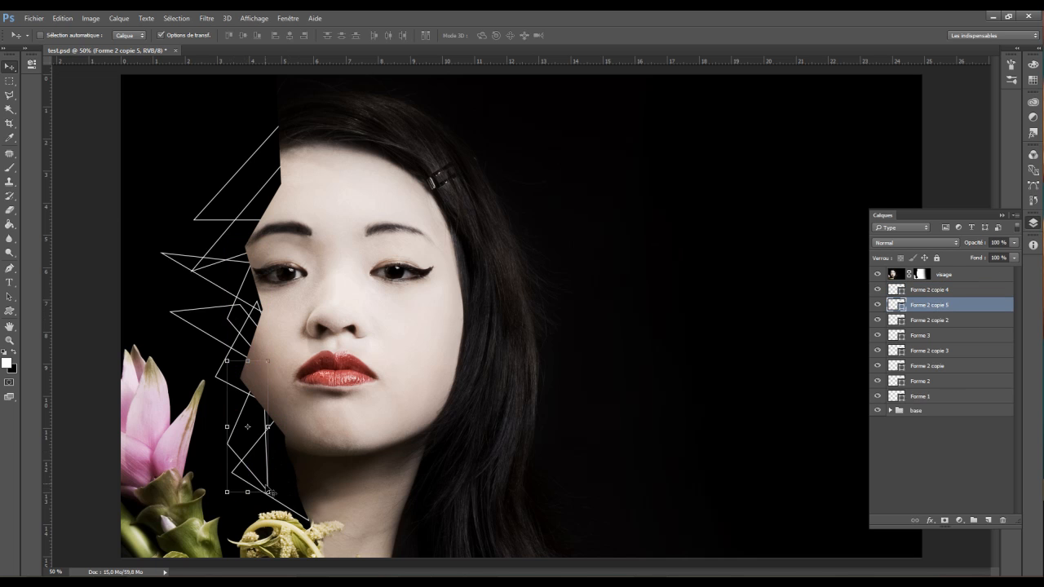
{"action": "left_click_drag", "start_coordinate": [273, 498], "coordinate": [317, 508]}
{"action": "left_click_drag", "start_coordinate": [276, 427], "coordinate": [307, 440]}
{"action": "key", "text": "Return"}
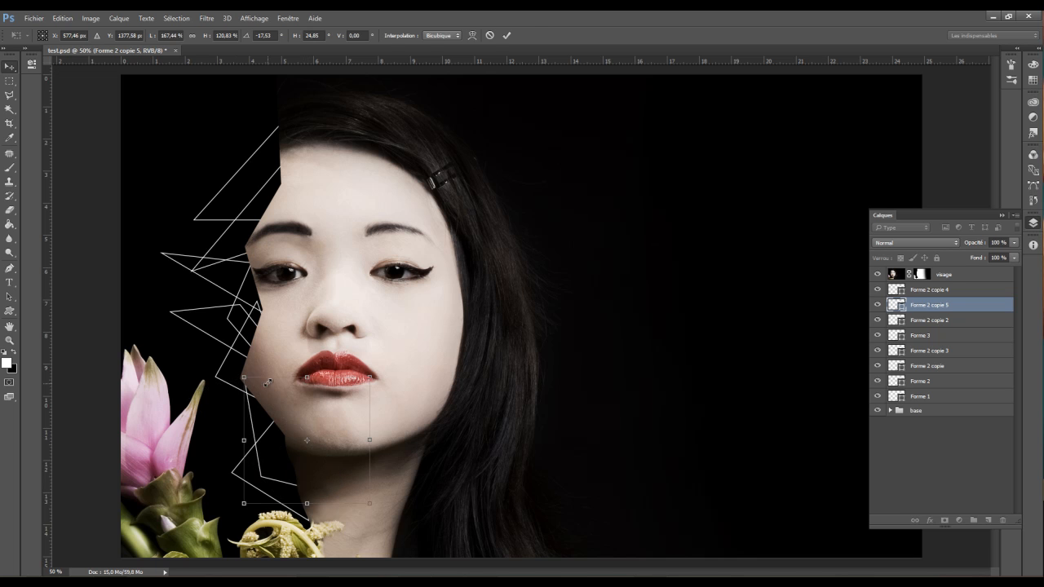
Duplicate the Forme 3 triangle, move the copy down beside the chin, and rotate it about -93°
{"action": "left_click", "coordinate": [931, 335]}
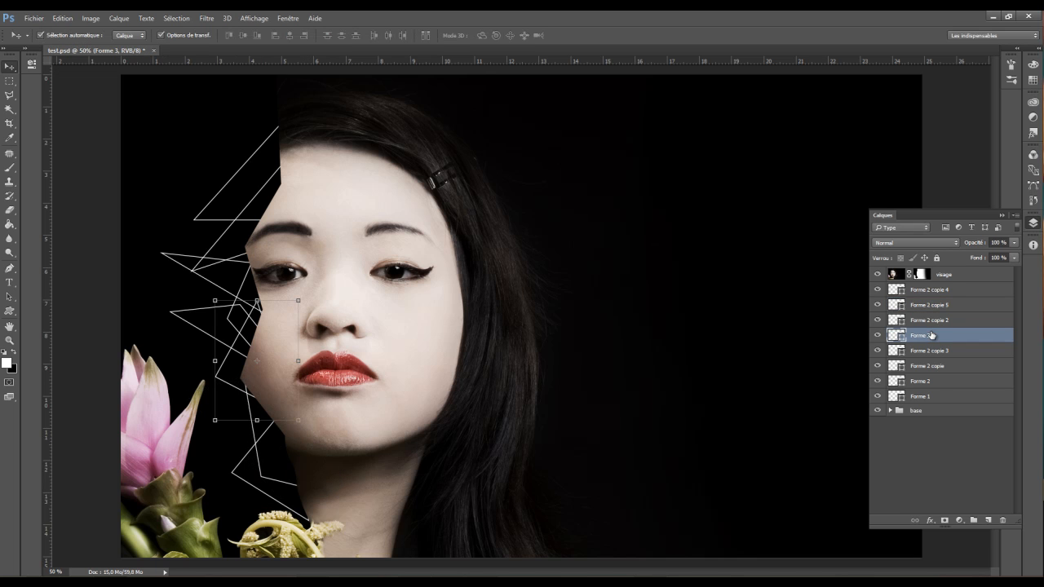
{"action": "key", "text": "ctrl+j"}
{"action": "left_click_drag", "start_coordinate": [239, 404], "coordinate": [301, 438]}
{"action": "left_click_drag", "start_coordinate": [229, 458], "coordinate": [246, 445]}
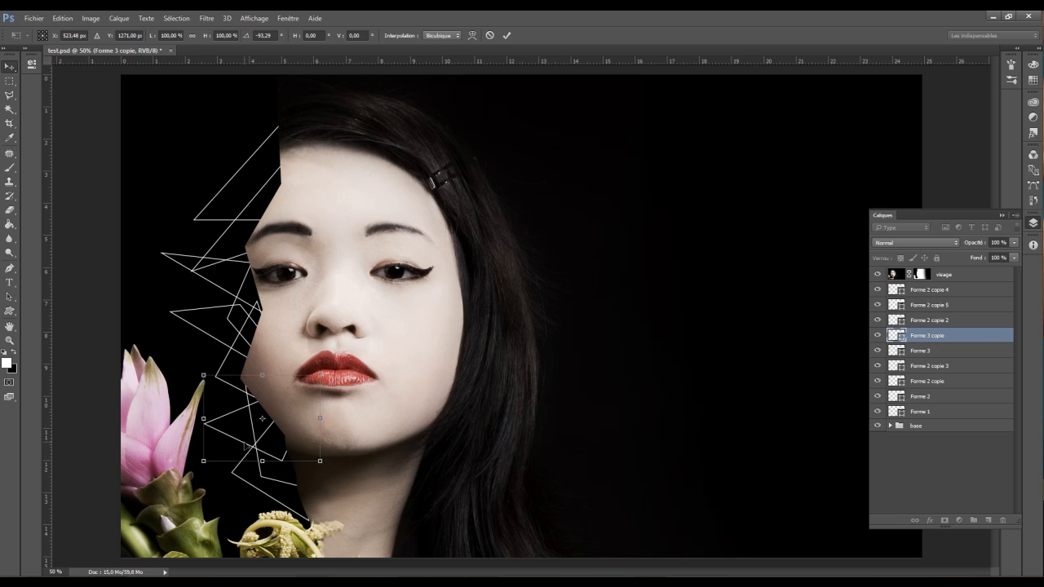
{"action": "key", "text": "Return"}
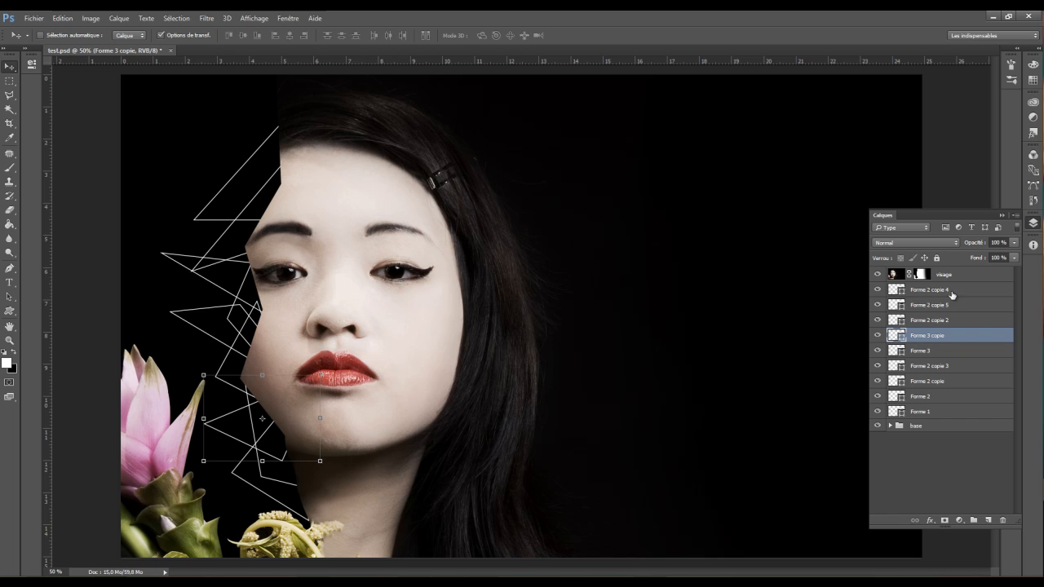
Make two copies of the Forme 2 copie triangle beside the forehead, rotating the second about -165° and skewing it outward
{"action": "left_click", "coordinate": [925, 385]}
{"action": "left_click_drag", "start_coordinate": [249, 304], "coordinate": [269, 195]}
{"action": "left_click_drag", "start_coordinate": [201, 216], "coordinate": [157, 200]}
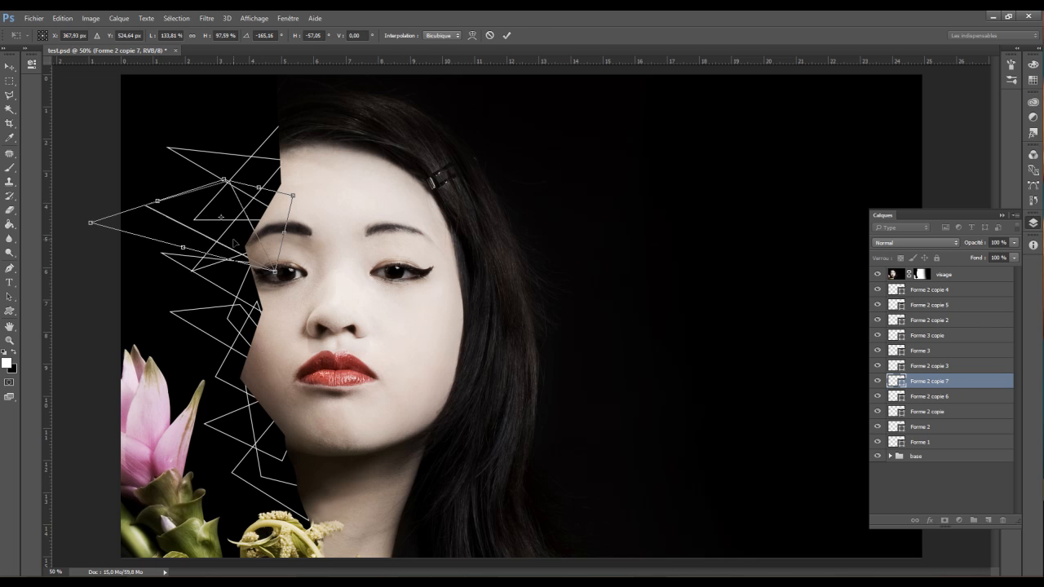
{"action": "key", "text": "Return"}
Skew the upper edge of Forme 2 copie 7 about 7.4° and reduce its height to about 92% to meet the crossing lines
{"action": "left_click_drag", "start_coordinate": [225, 224], "coordinate": [361, 242]}
{"action": "key", "text": "ctrl+plus"}
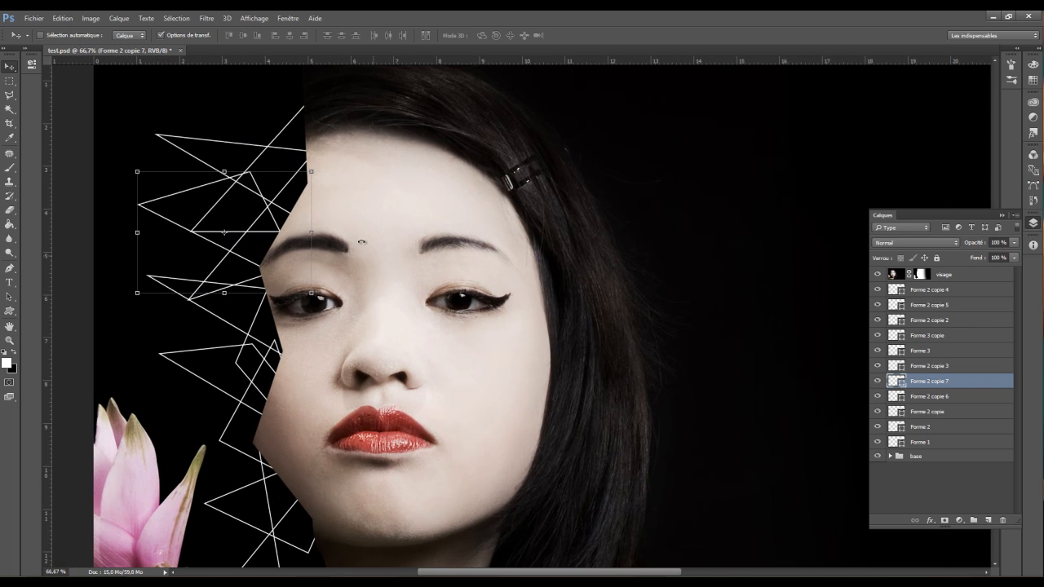
{"action": "key", "text": "ctrl"}
{"action": "left_click_drag", "start_coordinate": [224, 173], "coordinate": [209, 181]}
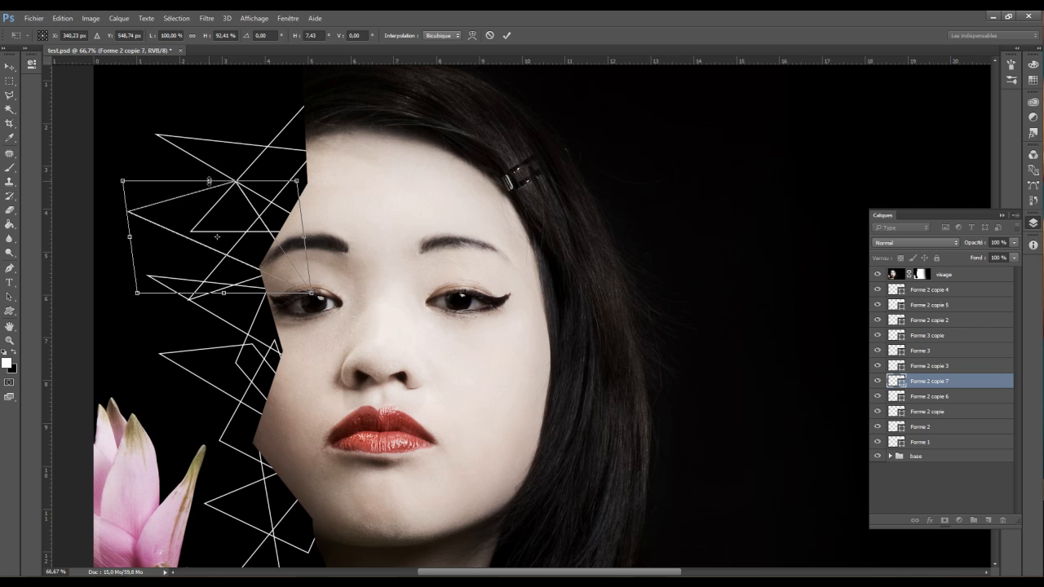
{"action": "key", "text": "Return"}
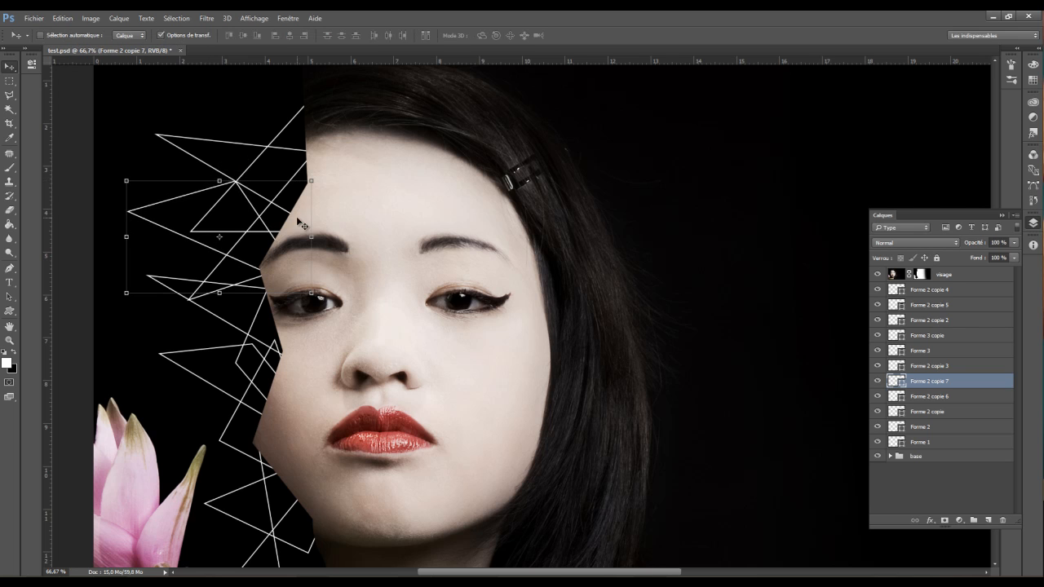
Group all triangle layers from Forme 2 copie 4 to Forme 1 and name the group triangle
{"action": "scroll", "coordinate": [266, 203], "scroll_direction": "down", "scroll_amount": 1}
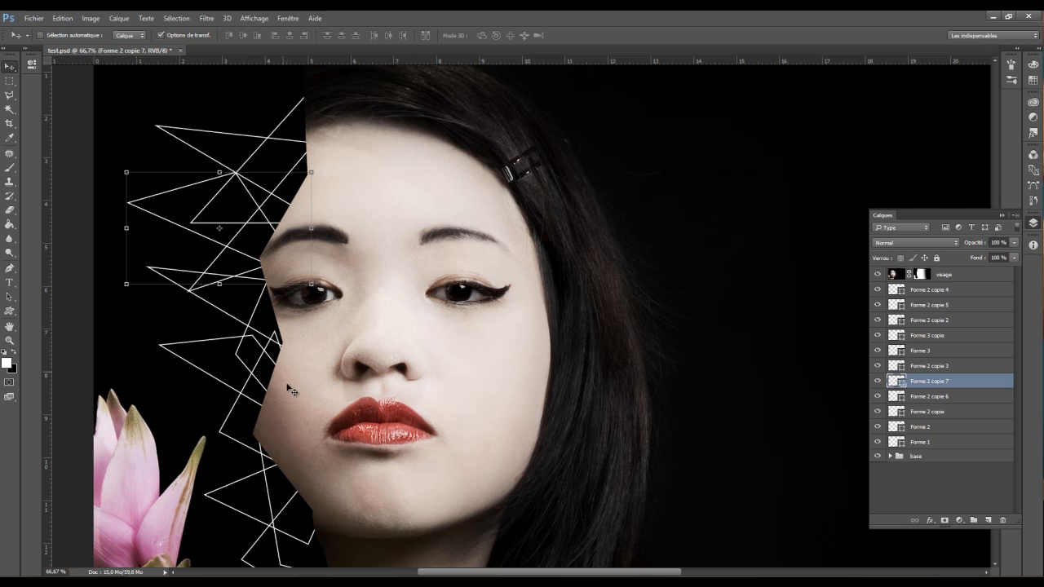
{"action": "left_click", "coordinate": [943, 290]}
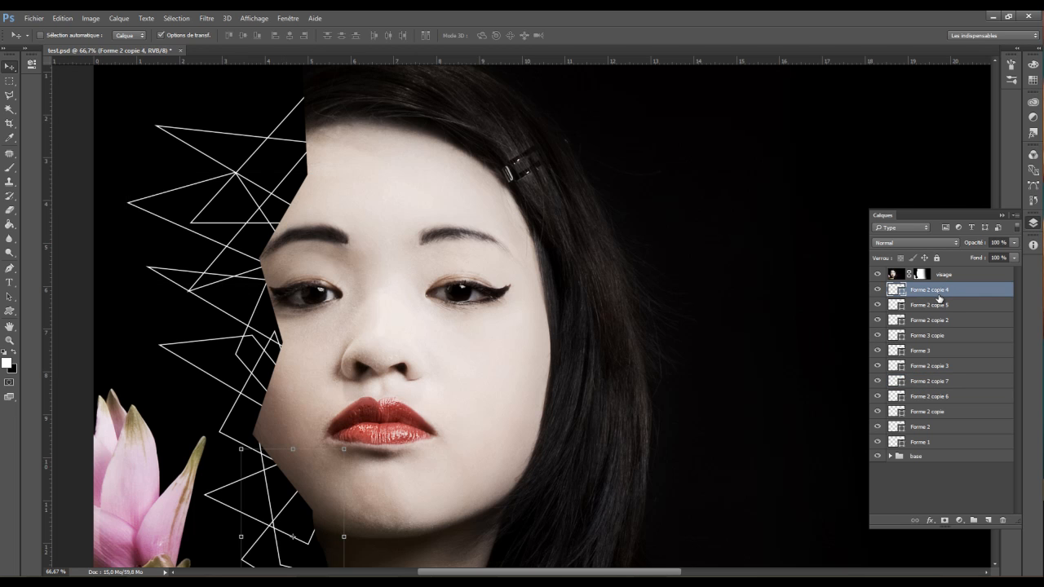
{"action": "left_click", "coordinate": [921, 443], "text": "shift"}
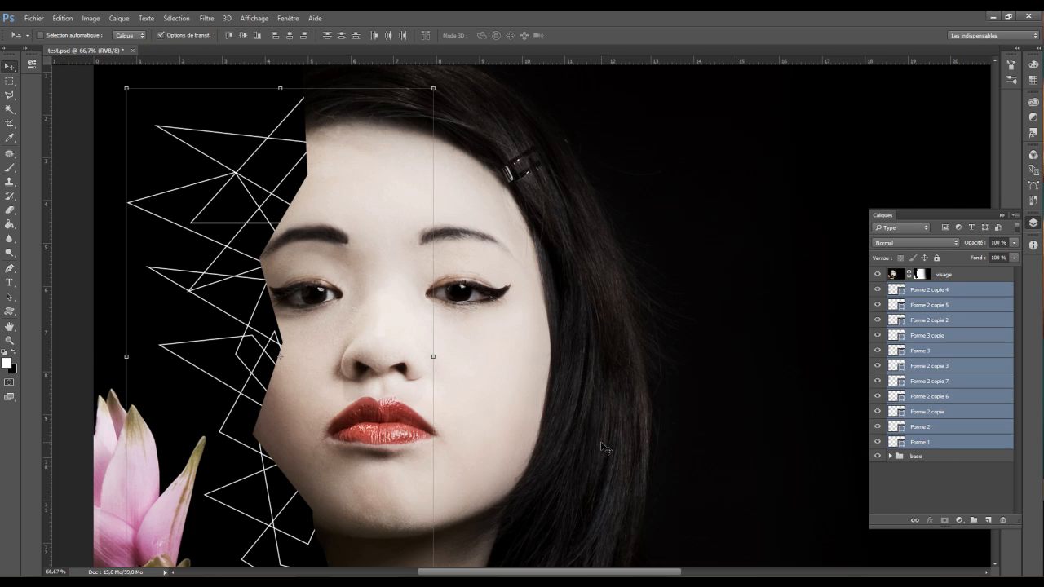
{"action": "key", "text": "ctrl"}
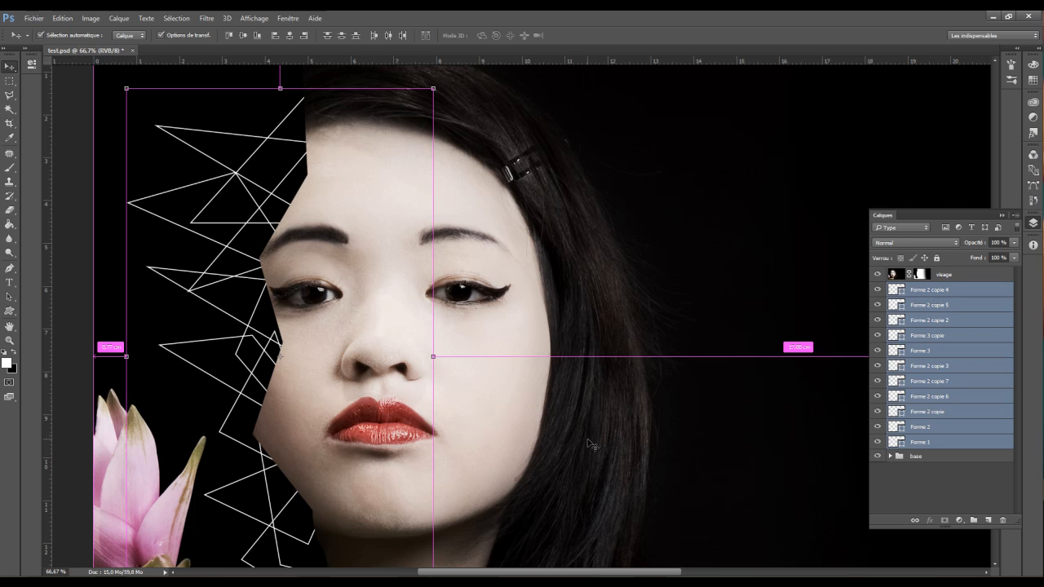
{"action": "key", "text": "ctrl+g"}
{"action": "double_click", "coordinate": [919, 288]}
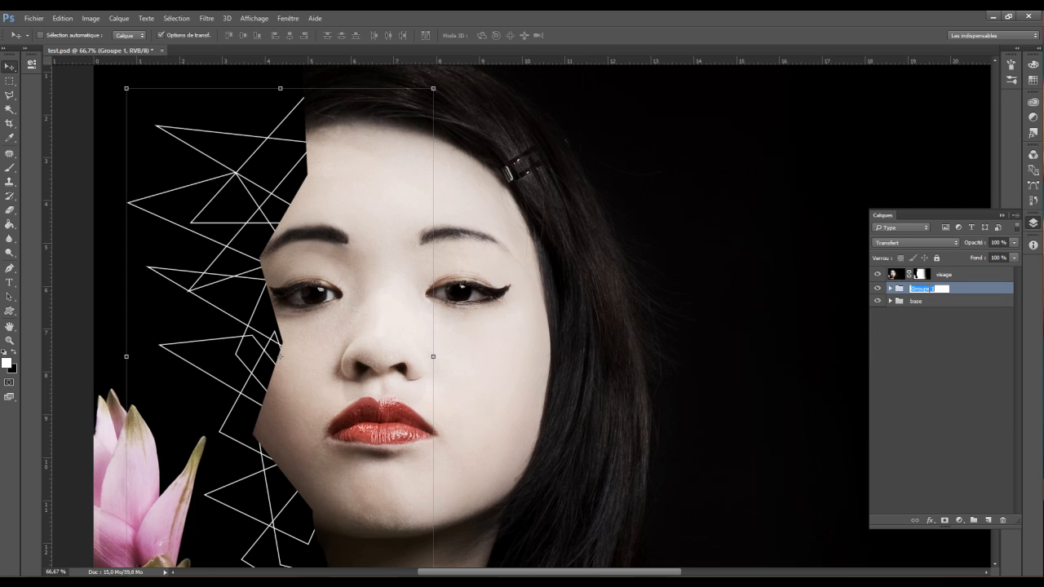
{"action": "type", "text": "triangle"}
{"action": "key", "text": "Return"}
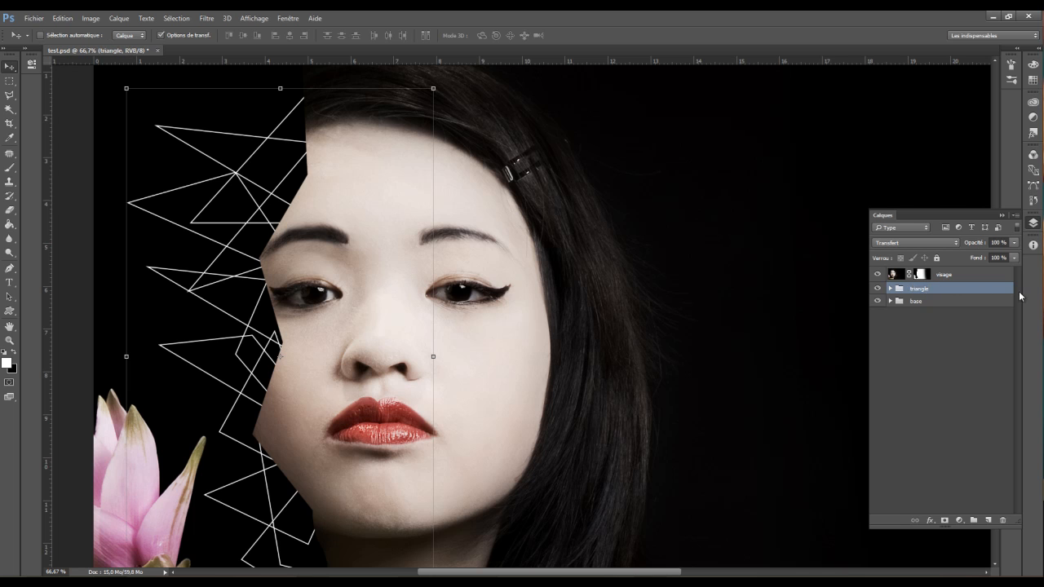
Create a group named point above the triangle group and add a new empty layer inside it
{"action": "left_click", "coordinate": [974, 520]}
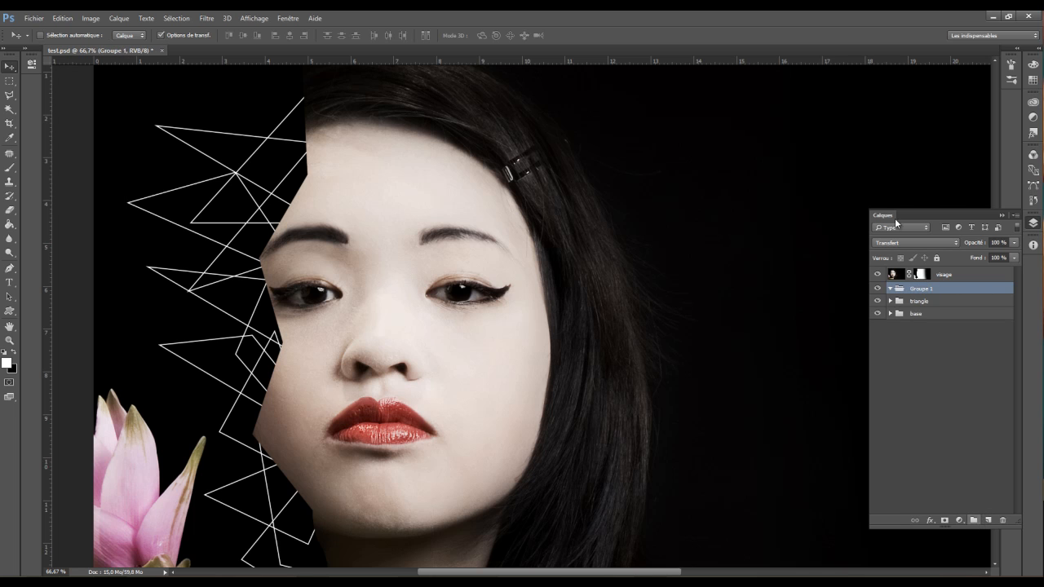
{"action": "double_click", "coordinate": [924, 290]}
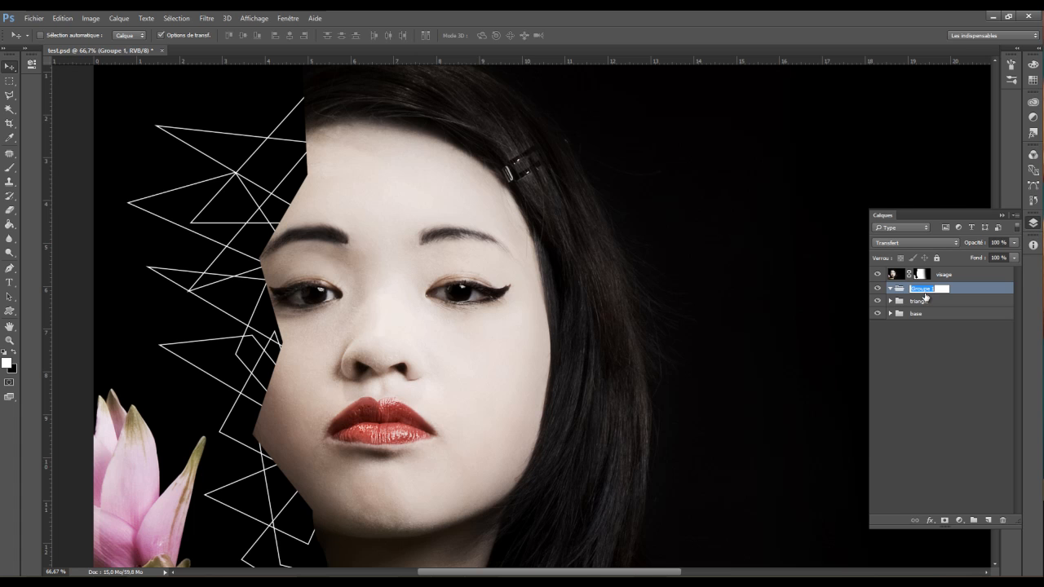
{"action": "type", "text": "point"}
{"action": "key", "text": "Return"}
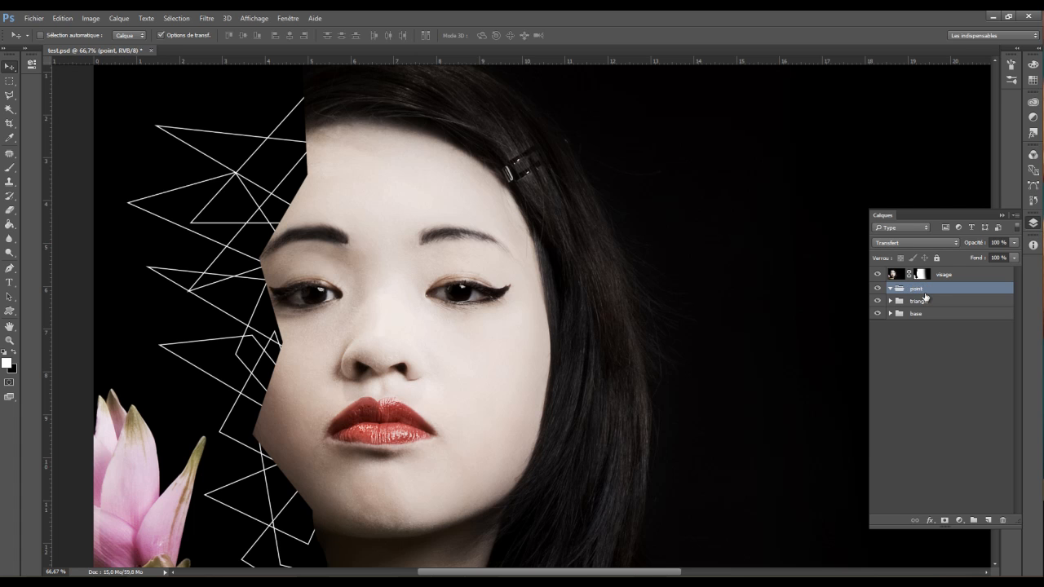
{"action": "left_click", "coordinate": [986, 520]}
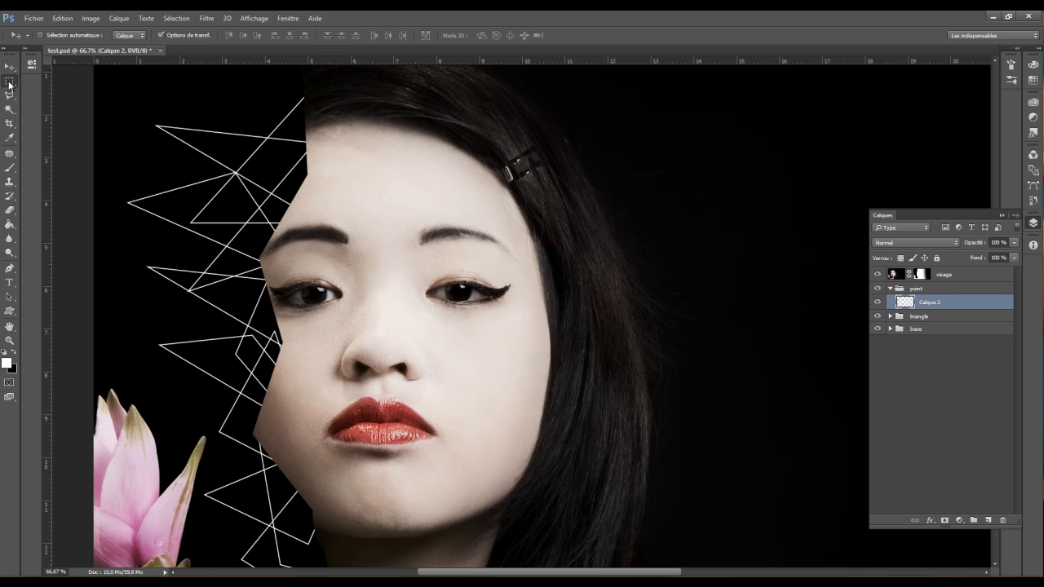
Make a small circular selection over the line crossing beside the upper forehead and fill it with white
{"action": "left_click_drag", "start_coordinate": [10, 81], "coordinate": [33, 94]}
{"action": "left_click", "coordinate": [39, 93]}
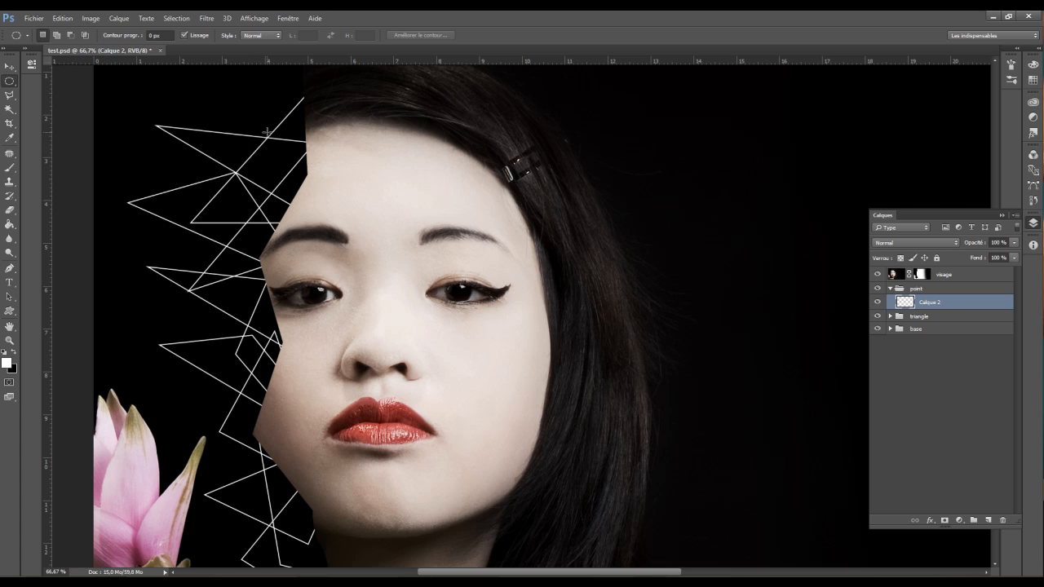
{"action": "left_click_drag", "start_coordinate": [246, 119], "coordinate": [259, 154]}
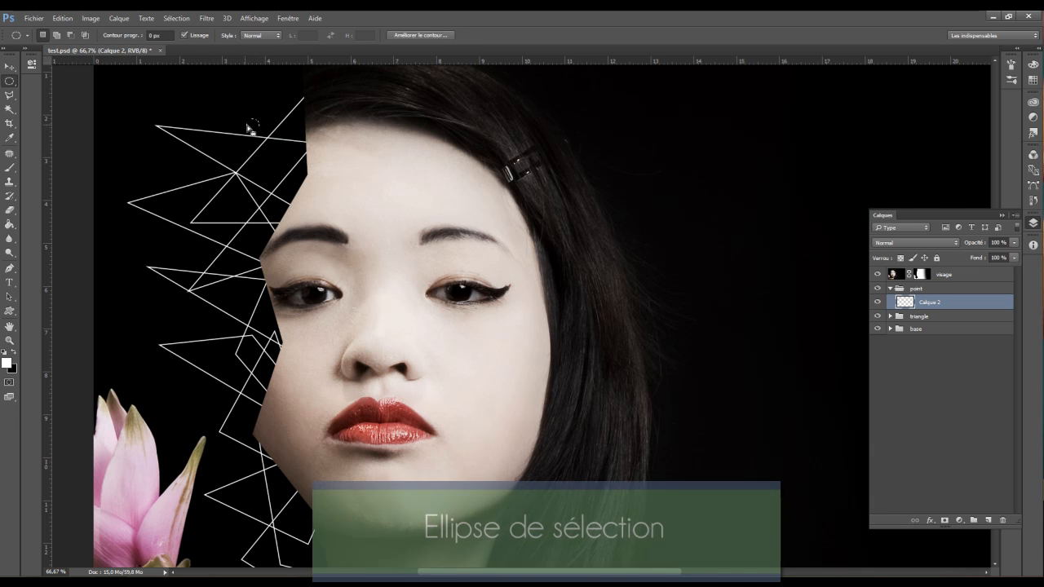
{"action": "left_click_drag", "start_coordinate": [249, 128], "coordinate": [268, 138]}
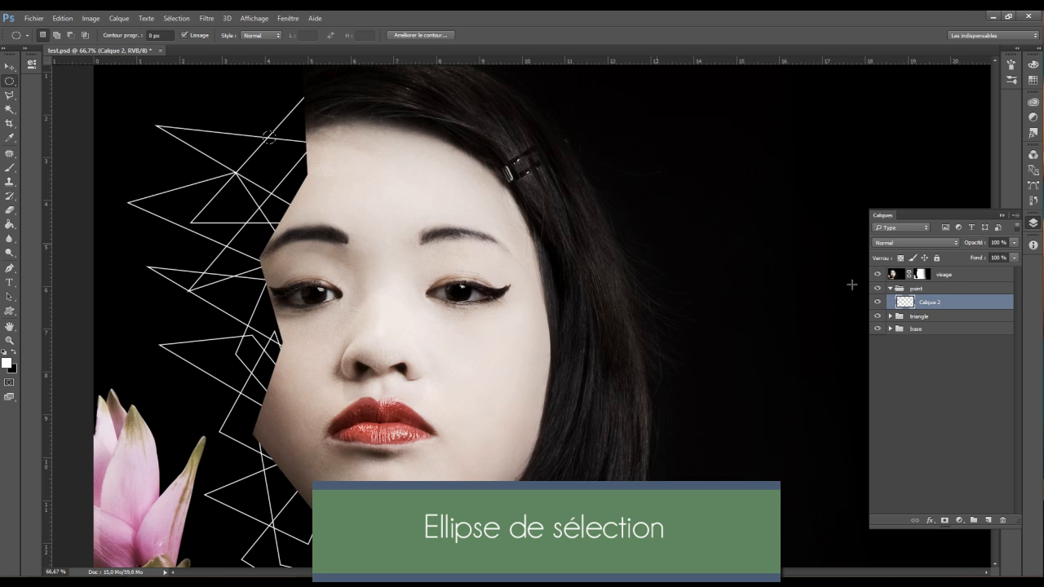
{"action": "left_click", "coordinate": [10, 224]}
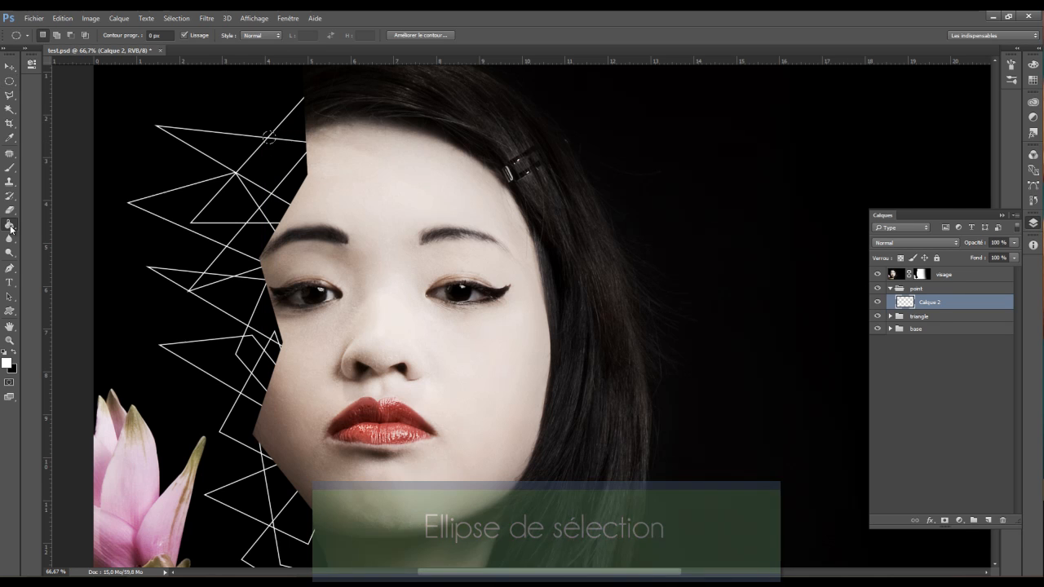
{"action": "left_click", "coordinate": [270, 140]}
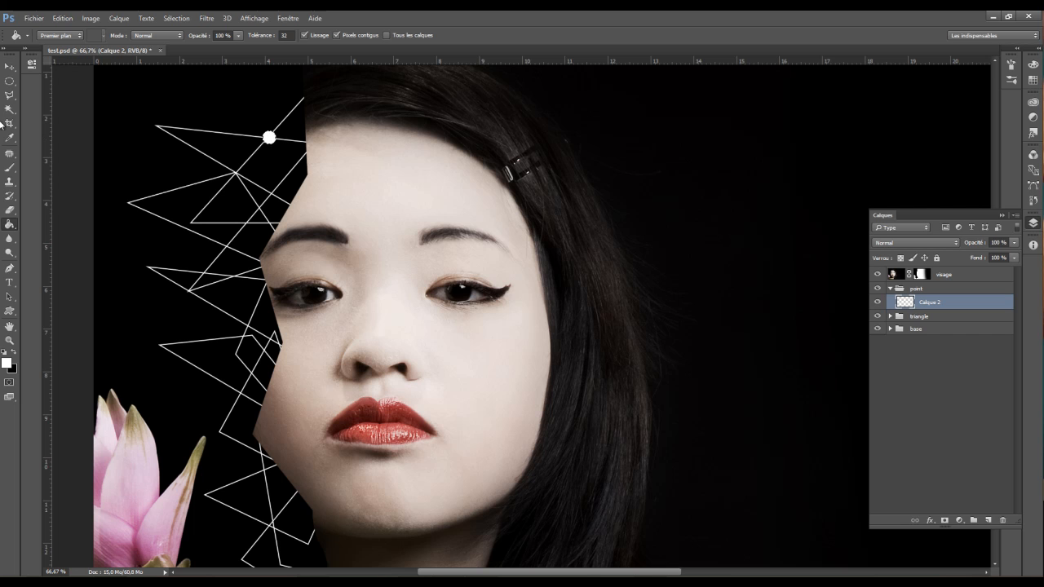
Duplicate the white dot layer twice and place the copies on the line crossings at eye level and beside the jaw
{"action": "left_click", "coordinate": [10, 81]}
{"action": "scroll", "coordinate": [306, 224], "scroll_direction": "down", "scroll_amount": 1}
{"action": "key", "text": "ctrl+j"}
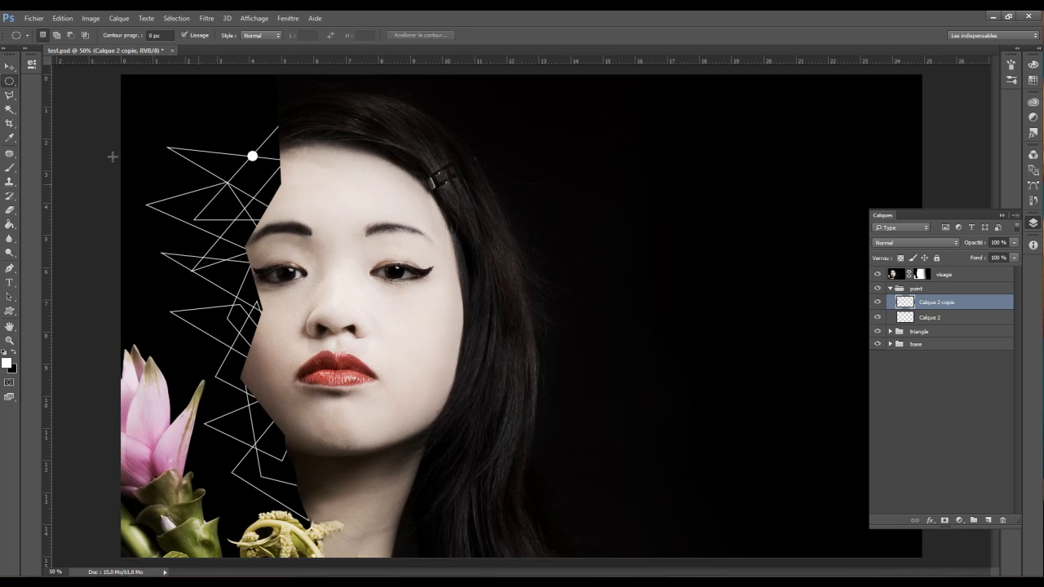
{"action": "key", "text": "v"}
{"action": "left_click_drag", "start_coordinate": [257, 191], "coordinate": [239, 438]}
{"action": "key", "text": "ctrl+j"}
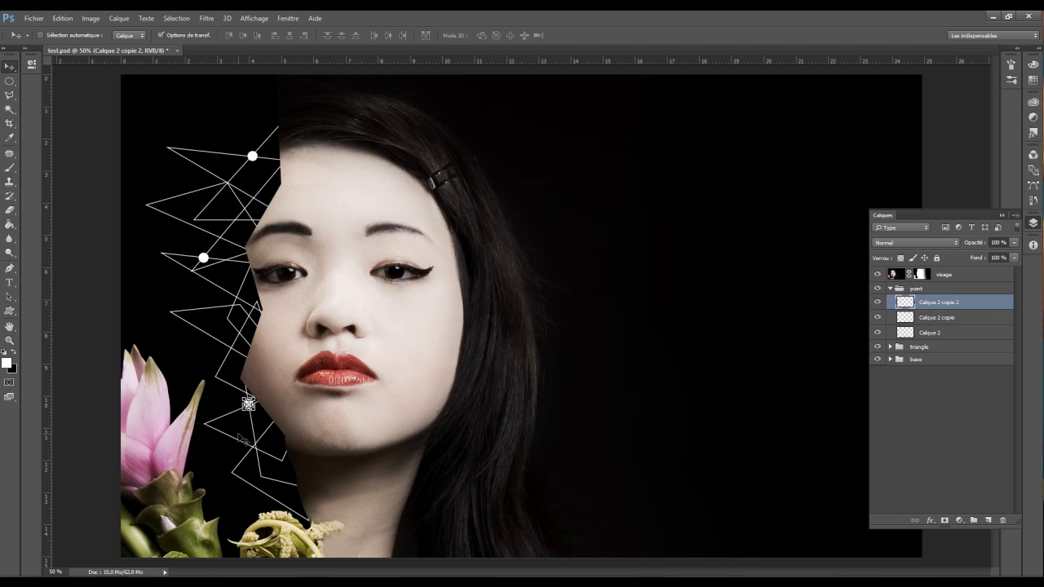
Duplicate the white dot twice and place the copies on the line crossings beside the chin and beside the nose
{"action": "mouse_move", "coordinate": [248, 404]}
{"action": "left_mouse_down", "text": "alt"}
{"action": "mouse_move", "coordinate": [256, 456]}
{"action": "mouse_move", "coordinate": [280, 459]}
{"action": "mouse_move", "coordinate": [263, 506]}
{"action": "mouse_move", "coordinate": [229, 486]}
{"action": "left_mouse_up", "text": "alt"}
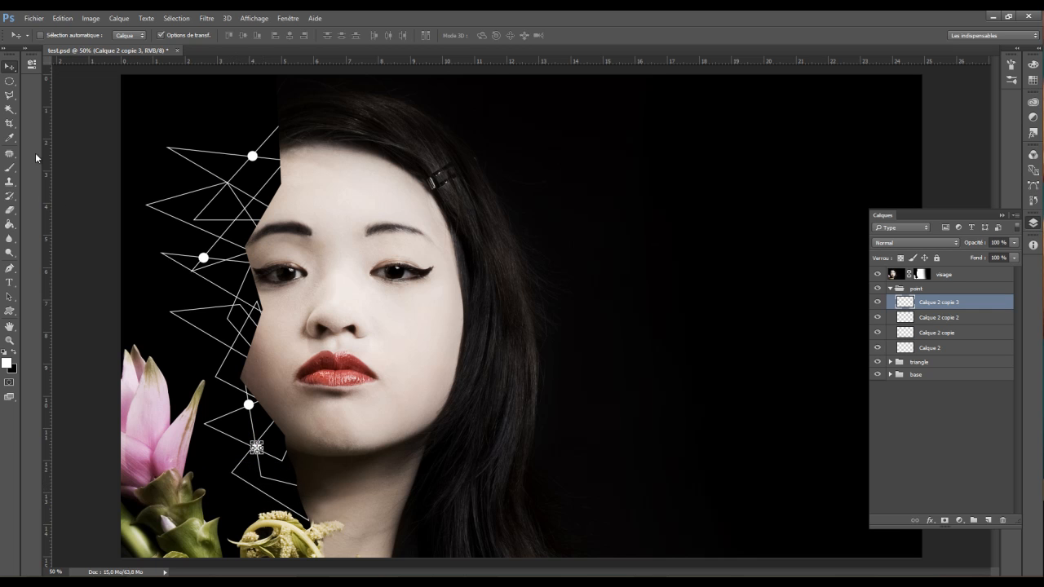
{"action": "left_click", "coordinate": [10, 81]}
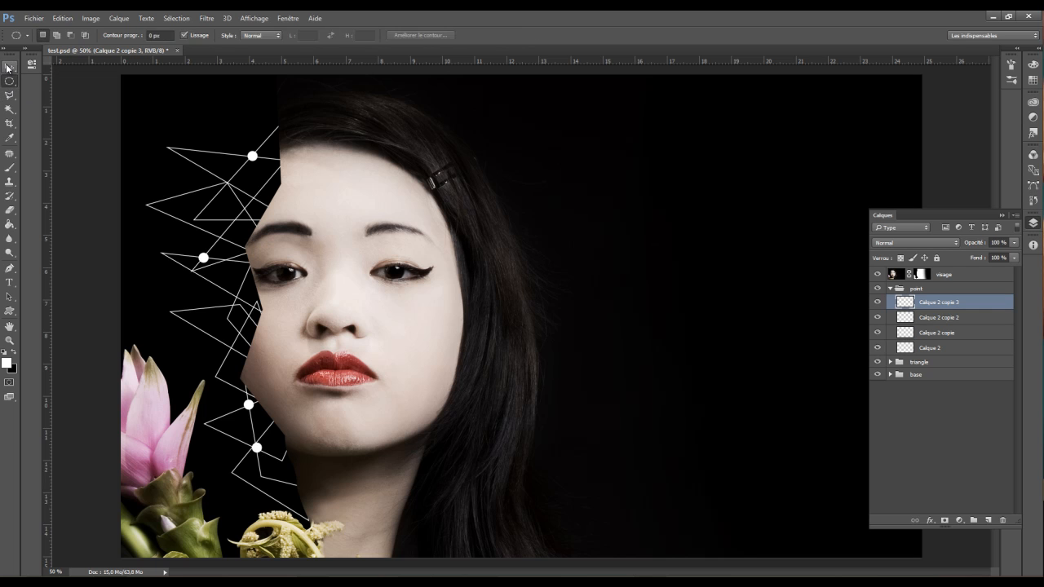
{"action": "left_click", "coordinate": [7, 69]}
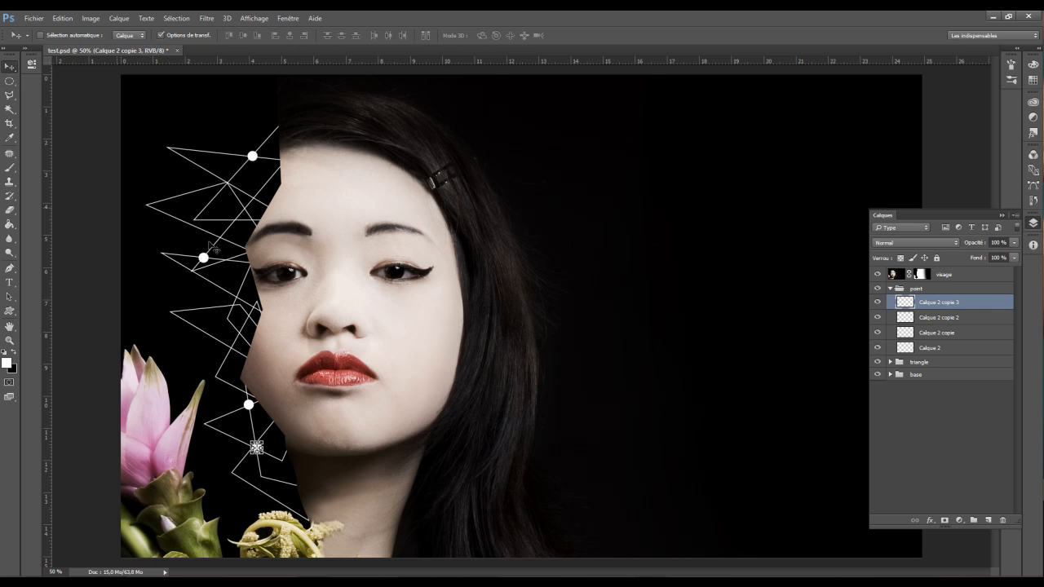
{"action": "key", "text": "ctrl+j"}
{"action": "left_click_drag", "start_coordinate": [286, 476], "coordinate": [261, 336]}
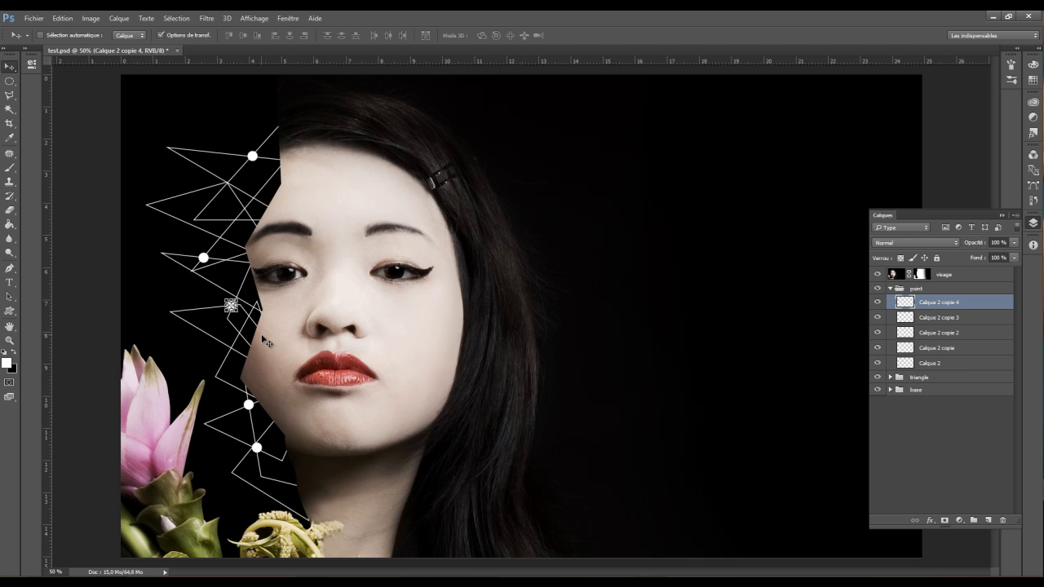
Scale the new dot beside the nose down to about 54% and apply the transform
{"action": "key", "text": "ctrl+plus"}
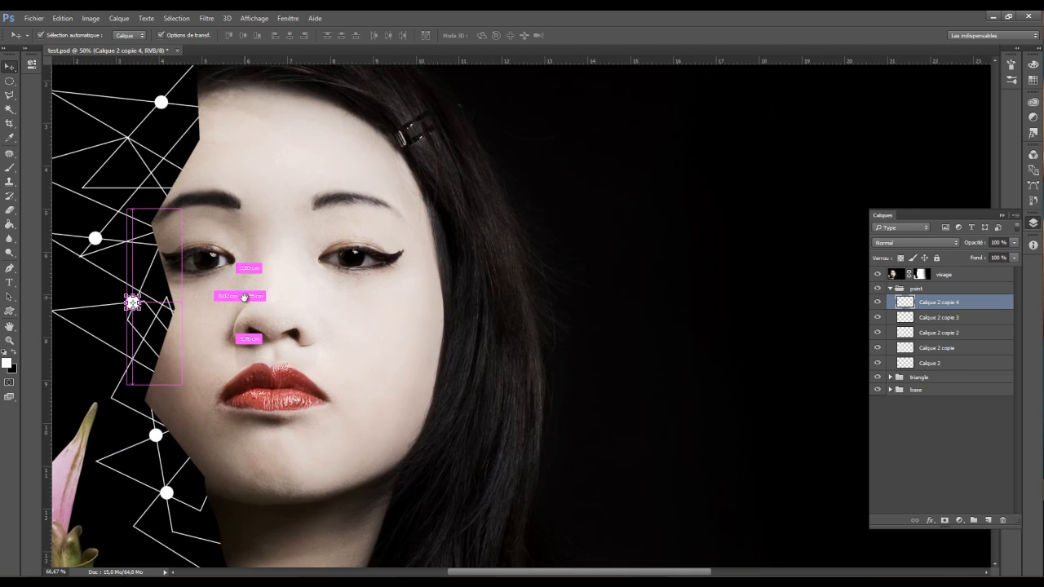
{"action": "key", "text": "ctrl+plus"}
{"action": "left_click_drag", "start_coordinate": [245, 297], "coordinate": [445, 304]}
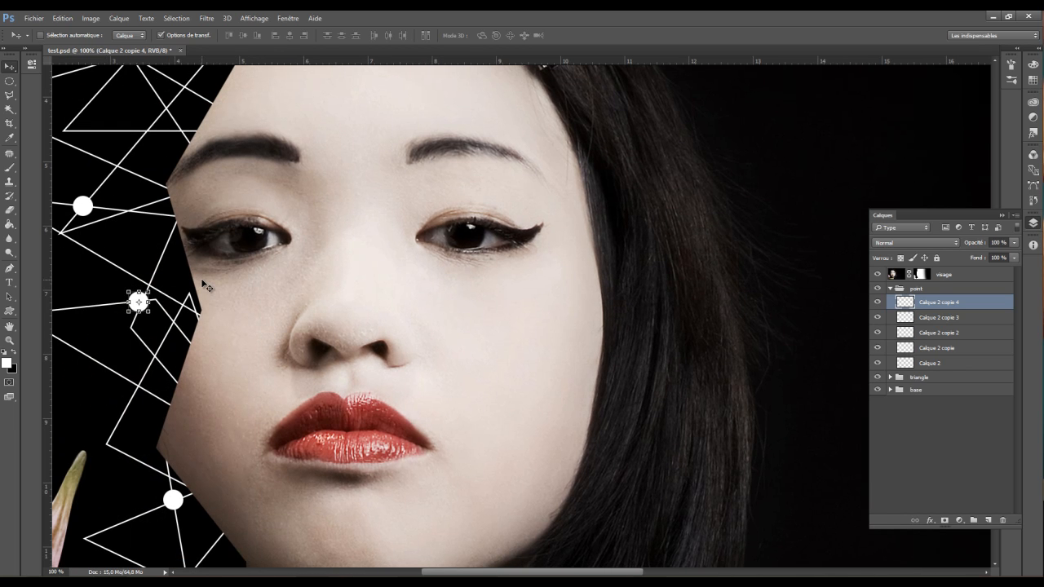
{"action": "left_click_drag", "start_coordinate": [149, 291], "coordinate": [145, 296]}
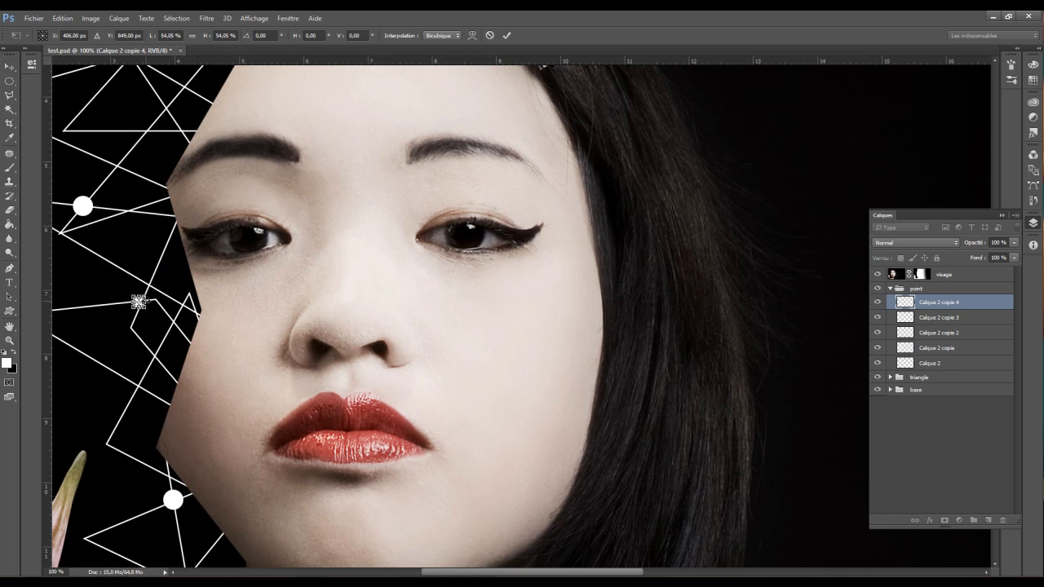
{"action": "key", "text": "Return"}
{"action": "key", "text": "ctrl+minus"}
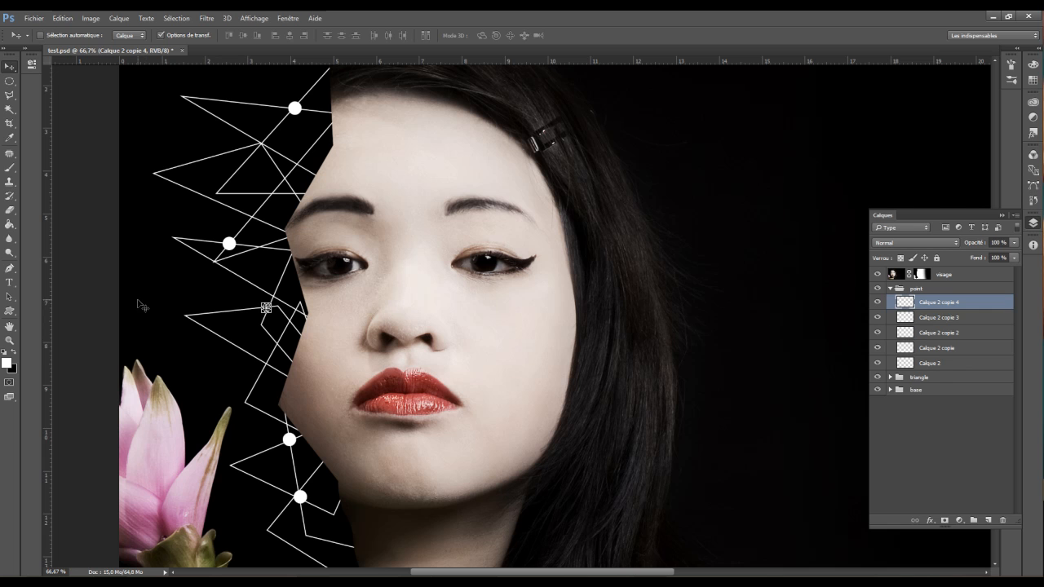
Duplicate the small dot onto the crossing beside the eyebrow, then place another copy beside the nostril and scale it to 255%
{"action": "left_click_drag", "start_coordinate": [245, 366], "coordinate": [265, 241]}
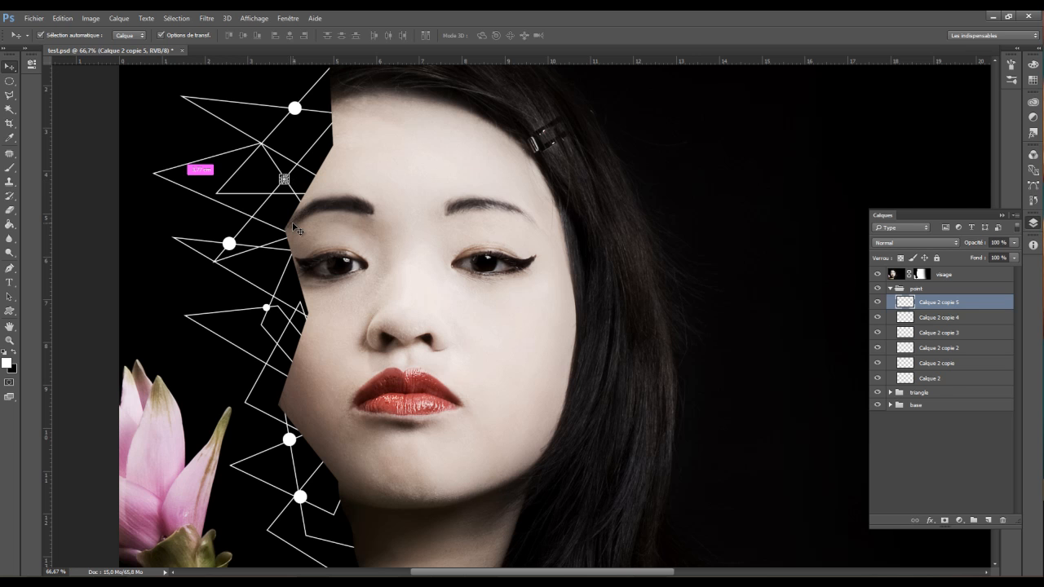
{"action": "left_click_drag", "start_coordinate": [299, 318], "coordinate": [291, 480]}
{"action": "left_click_drag", "start_coordinate": [283, 335], "coordinate": [285, 328]}
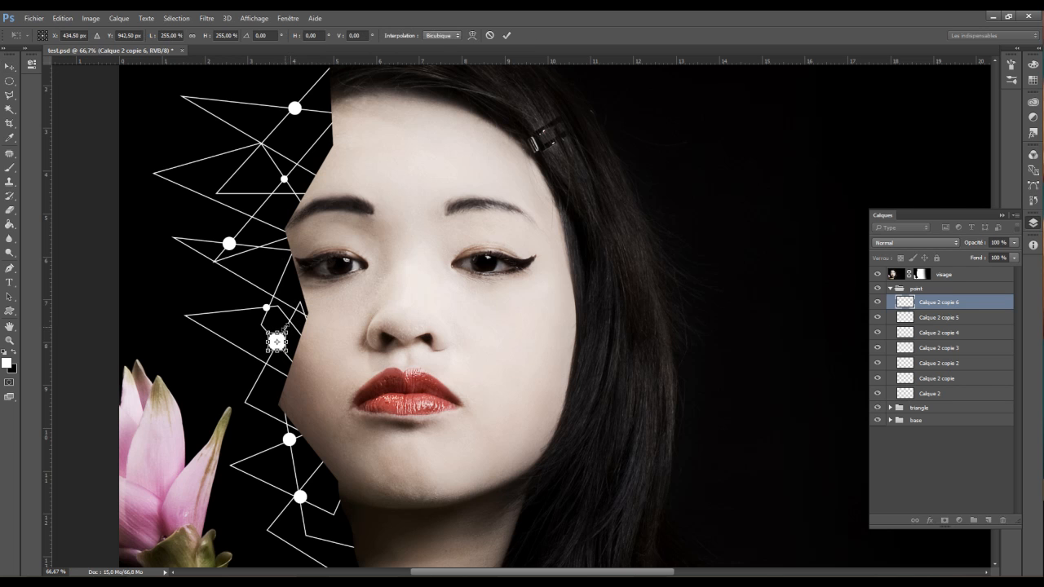
{"action": "key", "text": "Return"}
Duplicate the eye-level dot onto the crossing beside the forehead and scale the copy to about 81%
{"action": "left_click", "coordinate": [229, 243]}
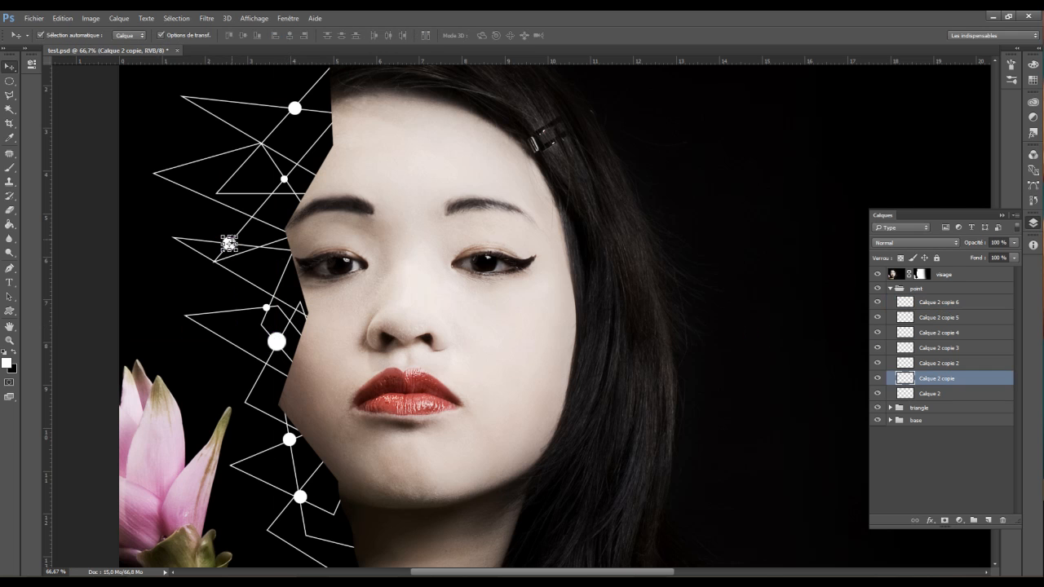
{"action": "key", "text": "ctrl+t"}
{"action": "left_click_drag", "start_coordinate": [216, 301], "coordinate": [248, 273]}
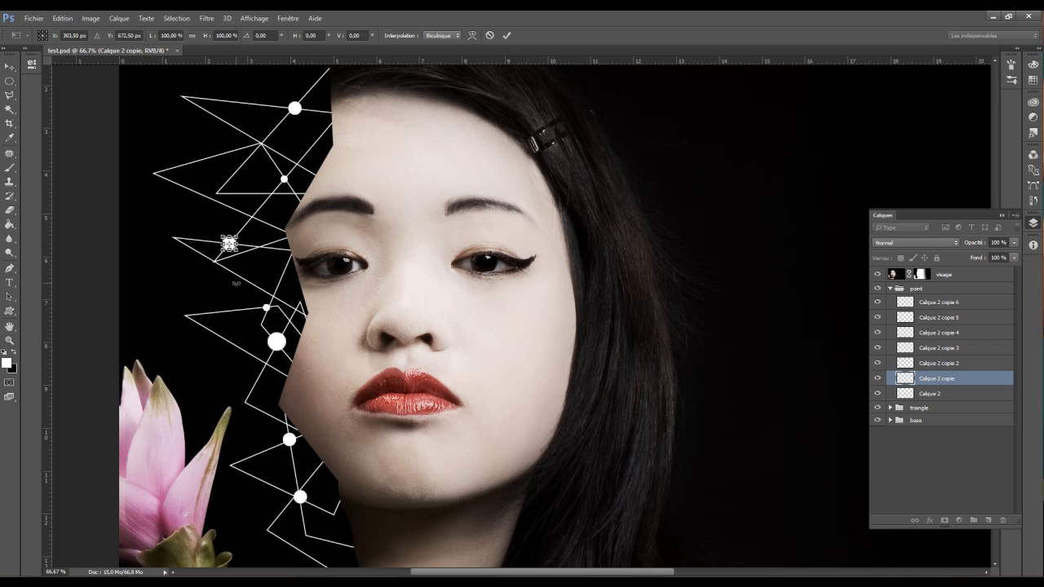
{"action": "key", "text": "Return"}
{"action": "left_click_drag", "start_coordinate": [234, 283], "coordinate": [271, 187]}
{"action": "key", "text": "ctrl+t"}
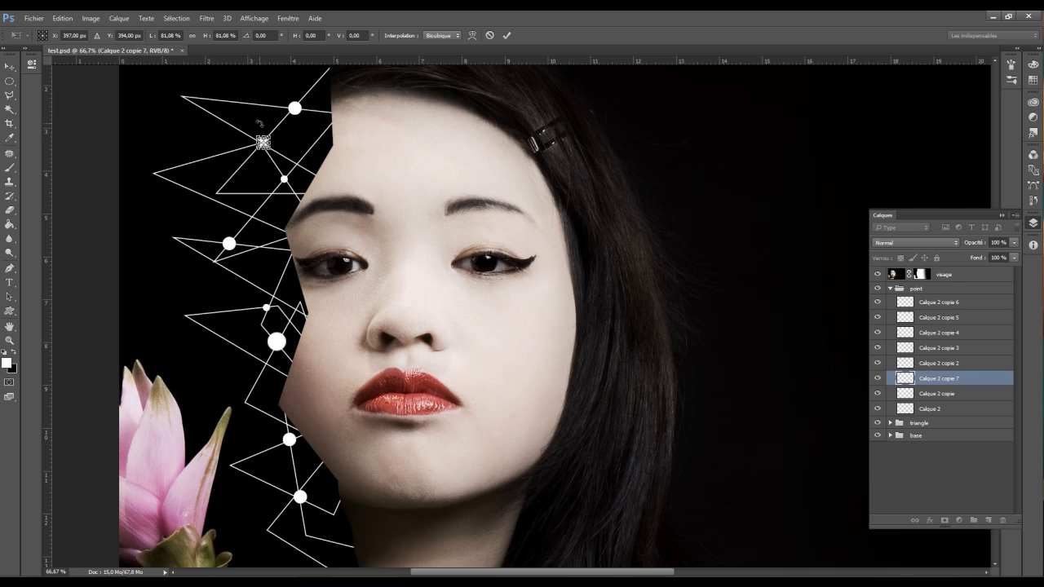
{"action": "key", "text": "Return"}
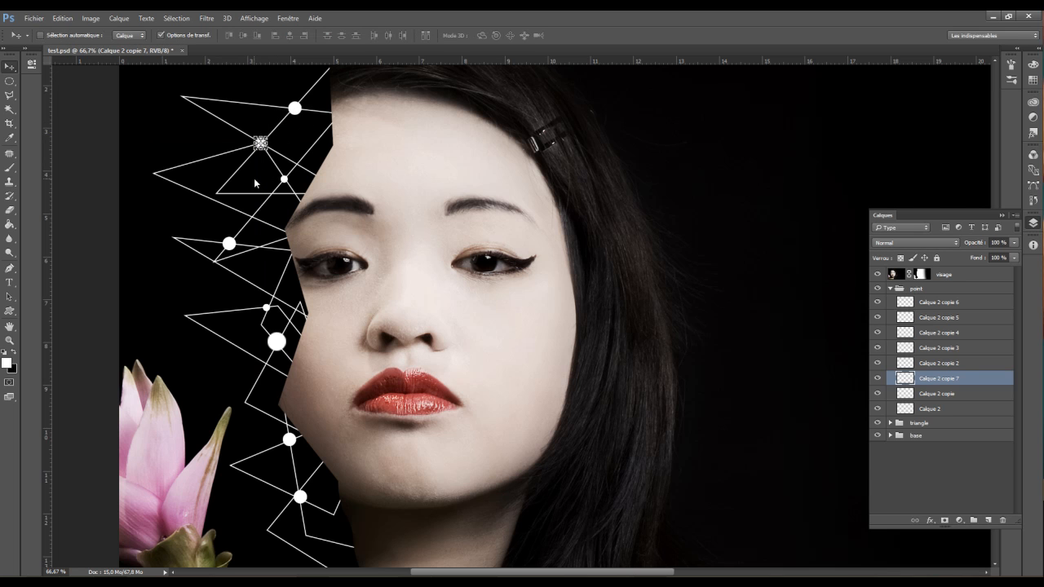
Enlarge the uppermost dot beside the forehead to about 159% with Free Transform
{"action": "key", "text": "ctrl"}
{"action": "left_click", "coordinate": [295, 108]}
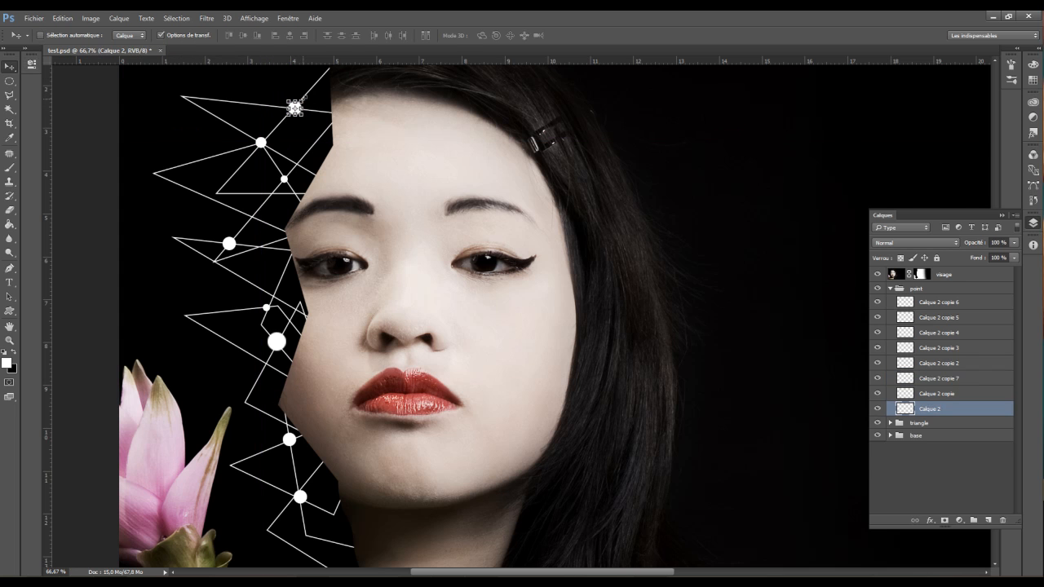
{"action": "key", "text": "ctrl+t"}
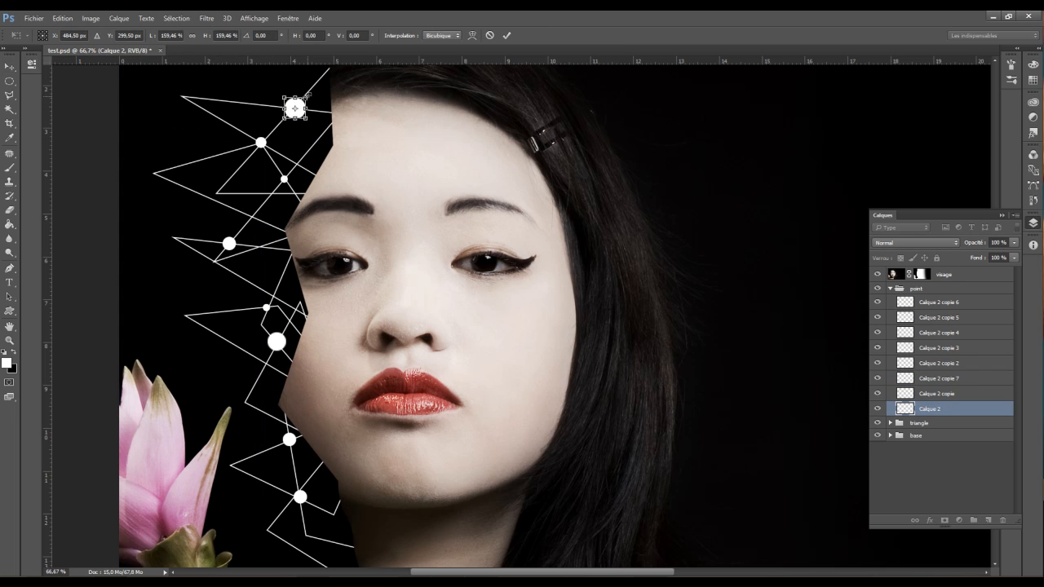
{"action": "key", "text": "Return"}
{"action": "left_click", "coordinate": [277, 341], "text": "ctrl"}
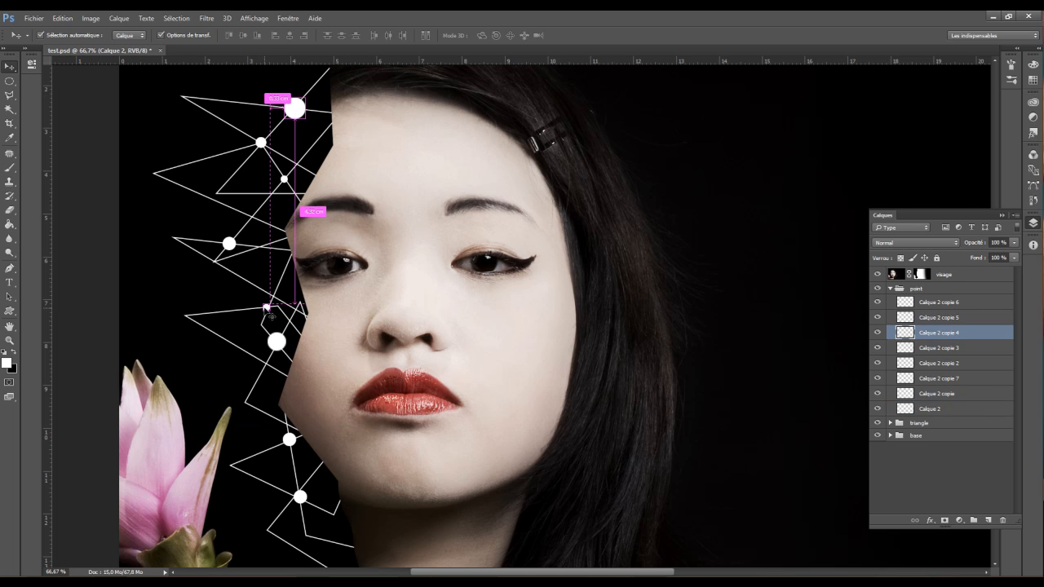
{"action": "left_click_drag", "start_coordinate": [251, 366], "coordinate": [282, 550]}
{"action": "key", "text": "ctrl+z"}
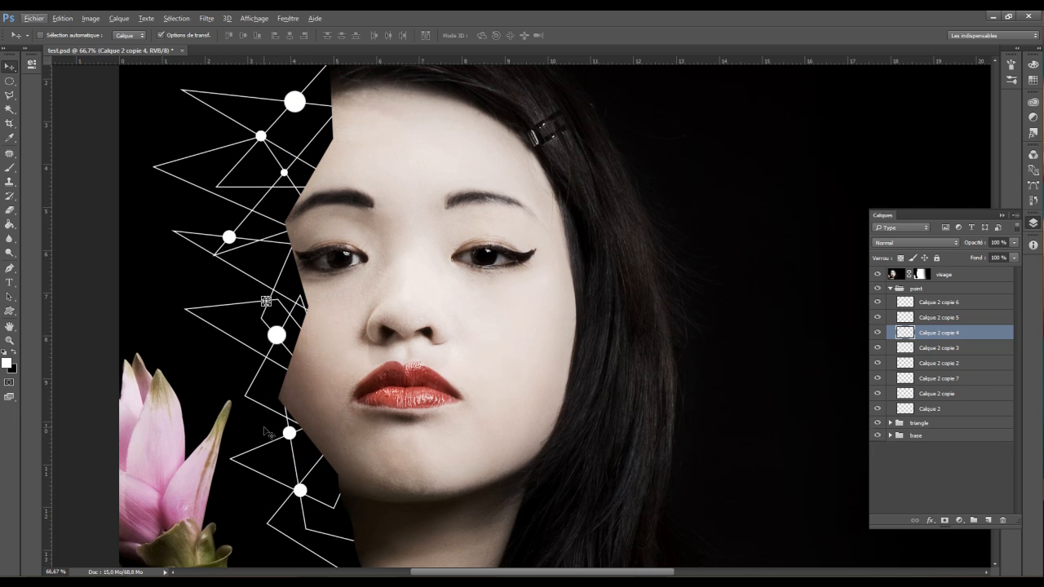
{"action": "key", "text": "ctrl"}
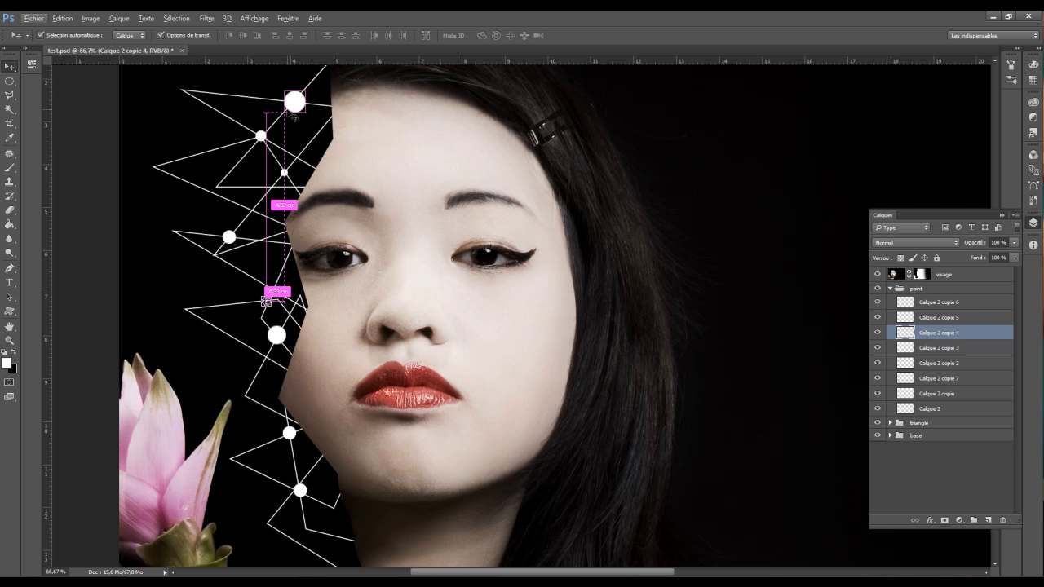
{"action": "left_click", "coordinate": [295, 103], "text": "ctrl"}
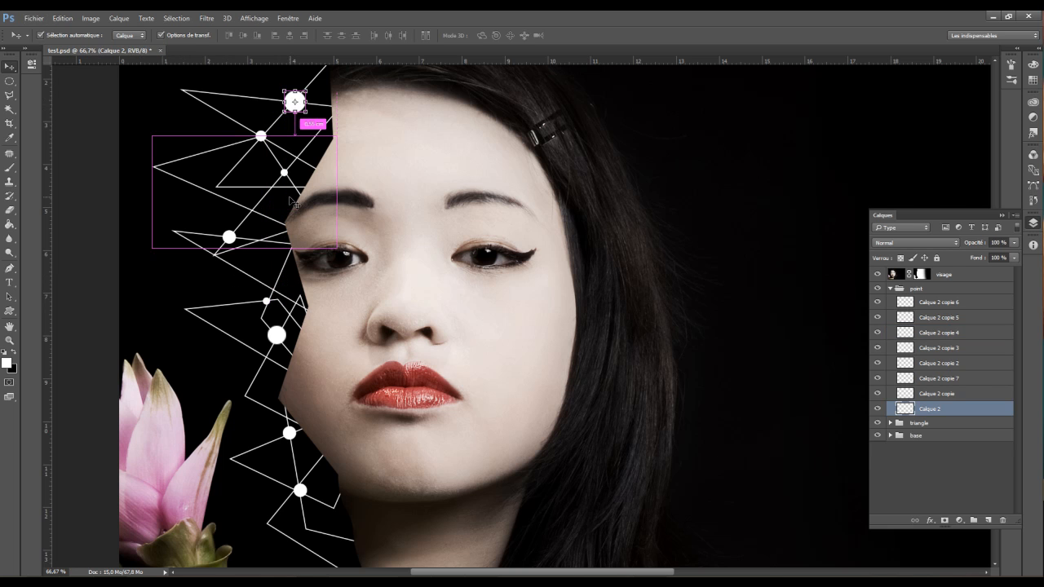
Duplicate the small dot beside the nose and place the copy on the line crossing beside the eye
{"action": "left_click", "coordinate": [265, 301], "text": "ctrl"}
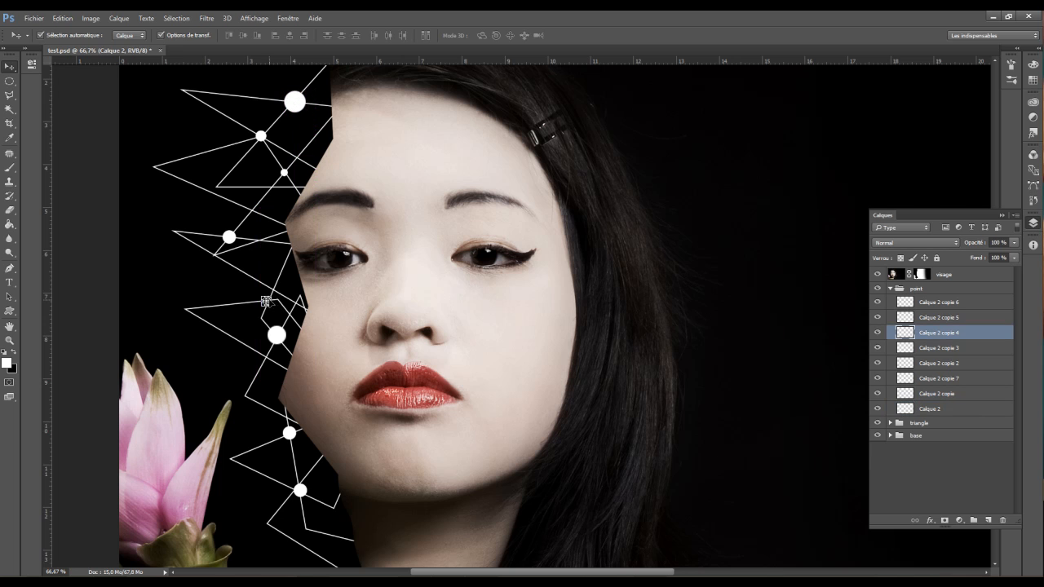
{"action": "key", "text": "ctrl+j"}
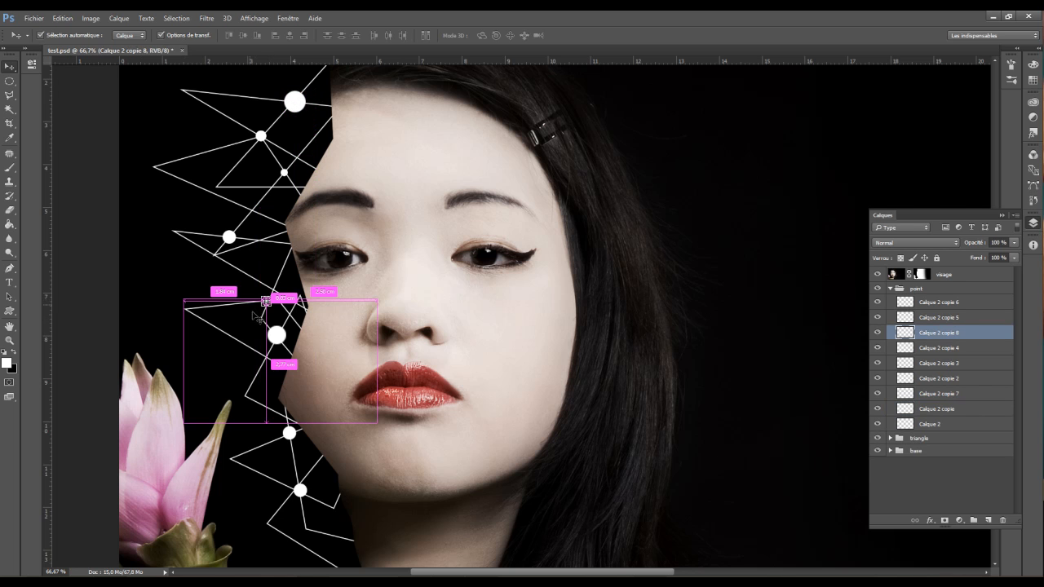
{"action": "left_click_drag", "start_coordinate": [250, 336], "coordinate": [239, 273]}
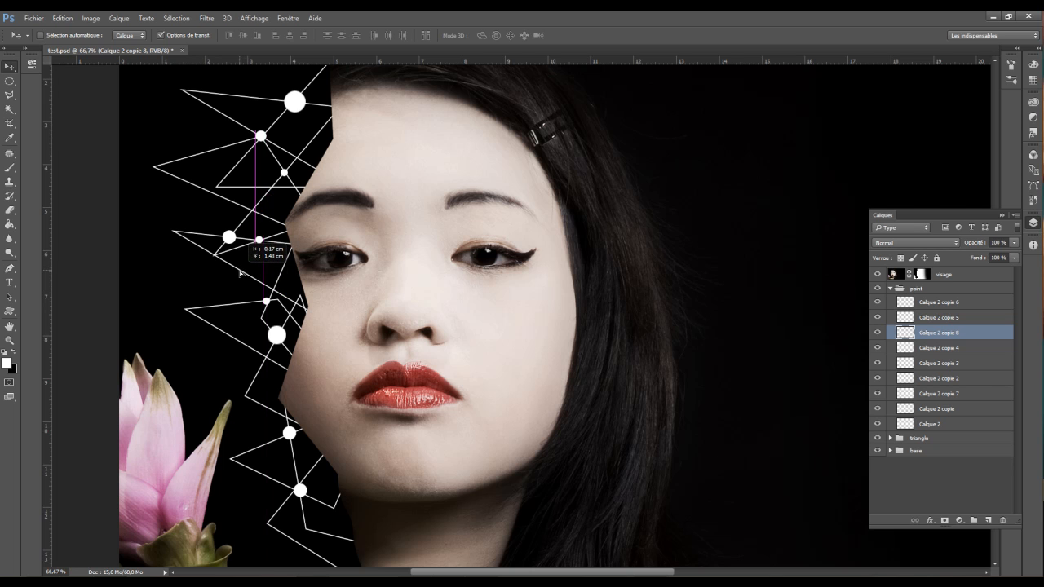
{"action": "left_click", "coordinate": [260, 135]}
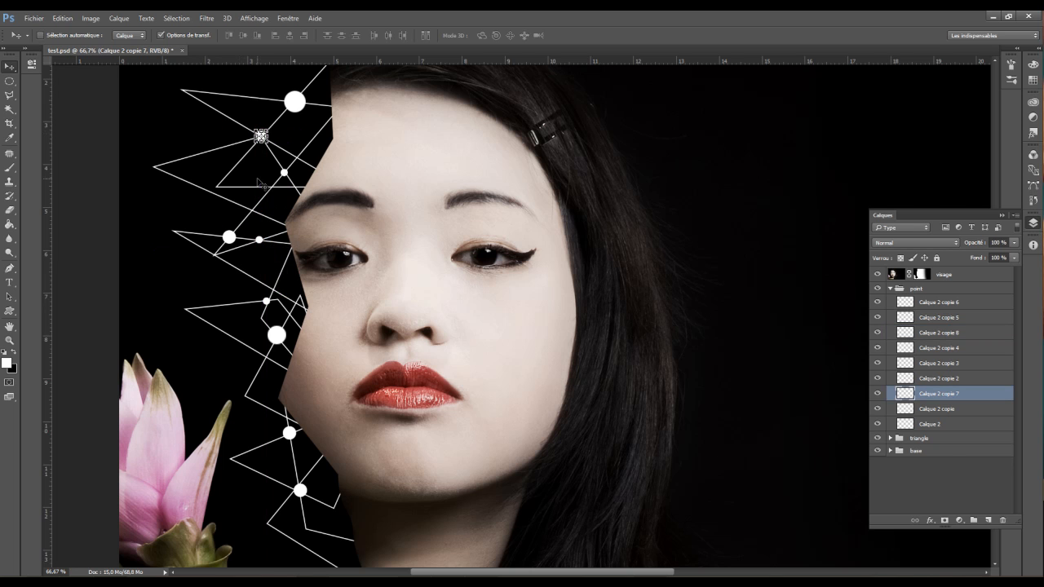
{"action": "left_click", "coordinate": [277, 237]}
{"action": "key", "text": "ctrl+j"}
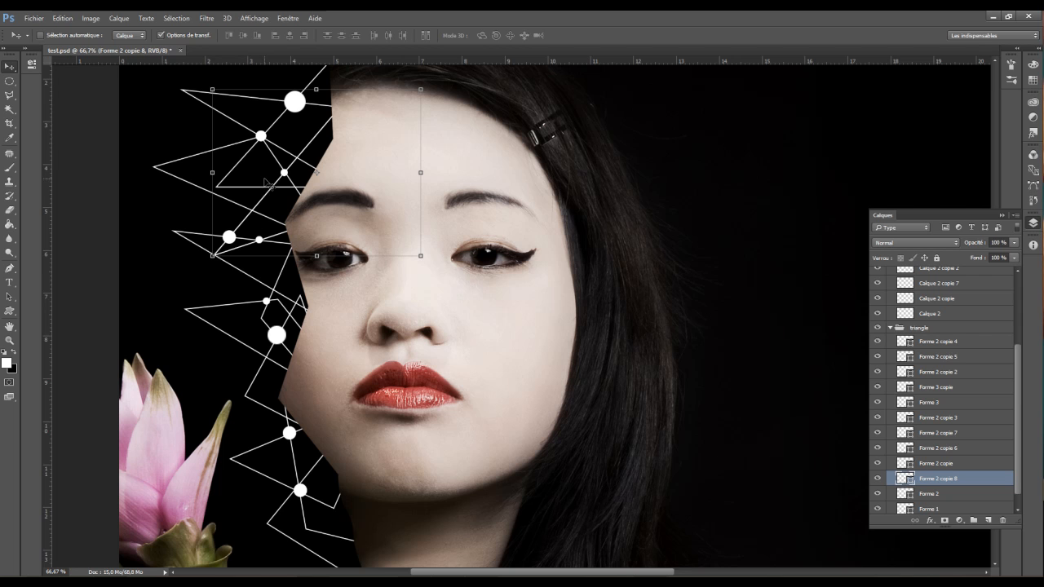
{"action": "key", "text": "ctrl"}
{"action": "key", "text": "ctrl"}
Duplicate the medium dot beside the forehead and place the copy on the crossing just above the small nose-level dot
{"action": "left_click", "coordinate": [260, 135]}
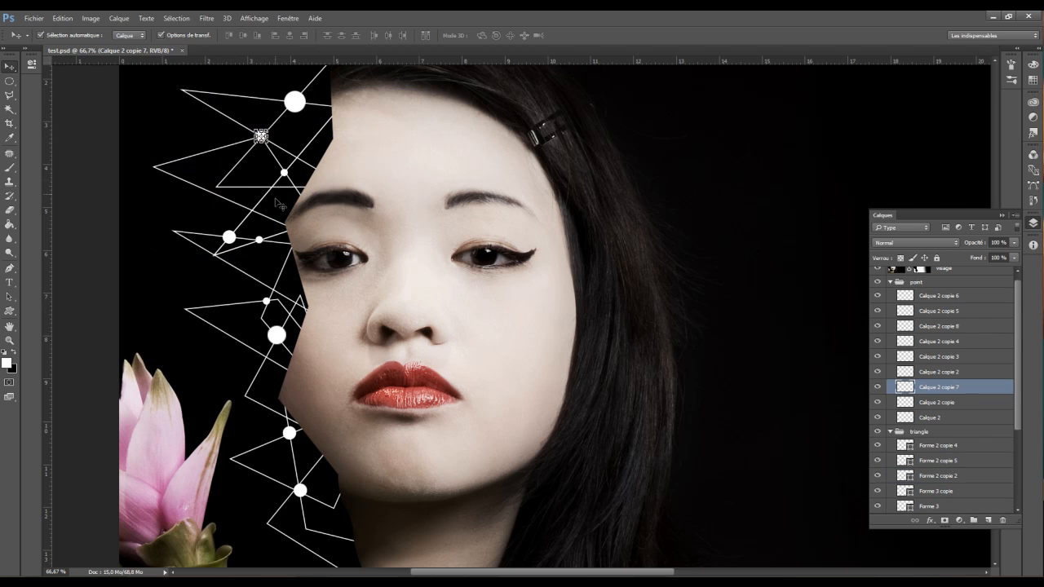
{"action": "left_click_drag", "start_coordinate": [260, 135], "coordinate": [279, 255]}
{"action": "left_click_drag", "start_coordinate": [274, 299], "coordinate": [266, 323]}
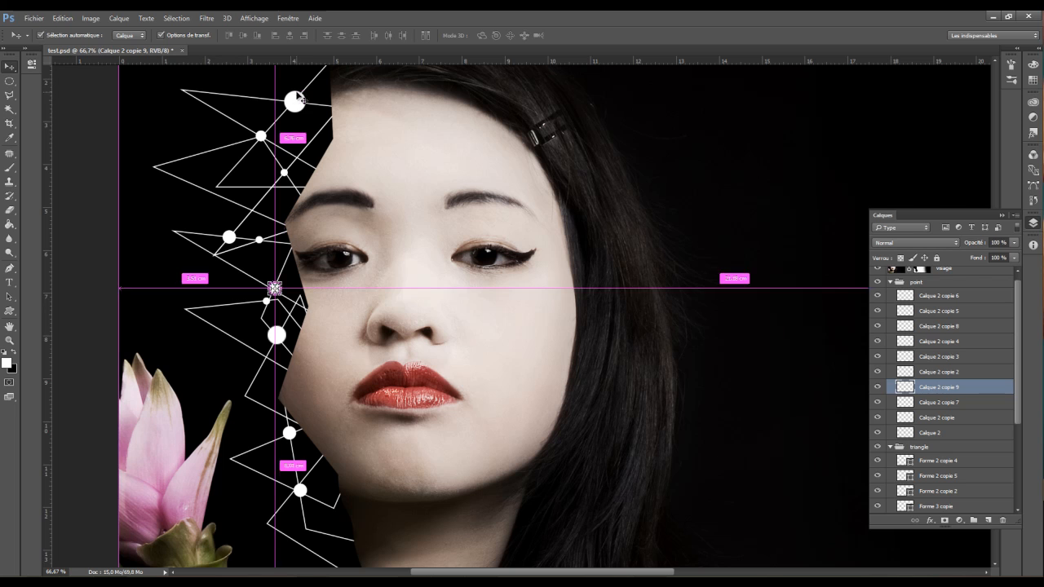
Duplicate the large uppermost dot and place the copy on the triangle line at the lower jaw edge
{"action": "left_click", "coordinate": [294, 101], "text": "ctrl"}
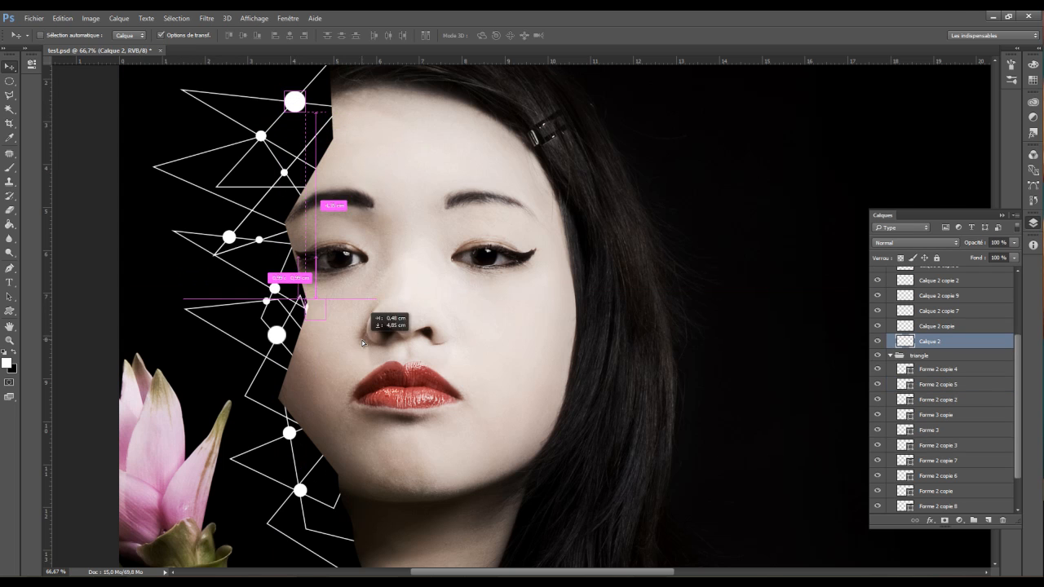
{"action": "left_click_drag", "start_coordinate": [392, 525], "coordinate": [384, 524]}
{"action": "scroll", "coordinate": [915, 348], "scroll_direction": "up", "scroll_amount": 2}
{"action": "scroll", "coordinate": [922, 390], "scroll_direction": "up", "scroll_amount": 2}
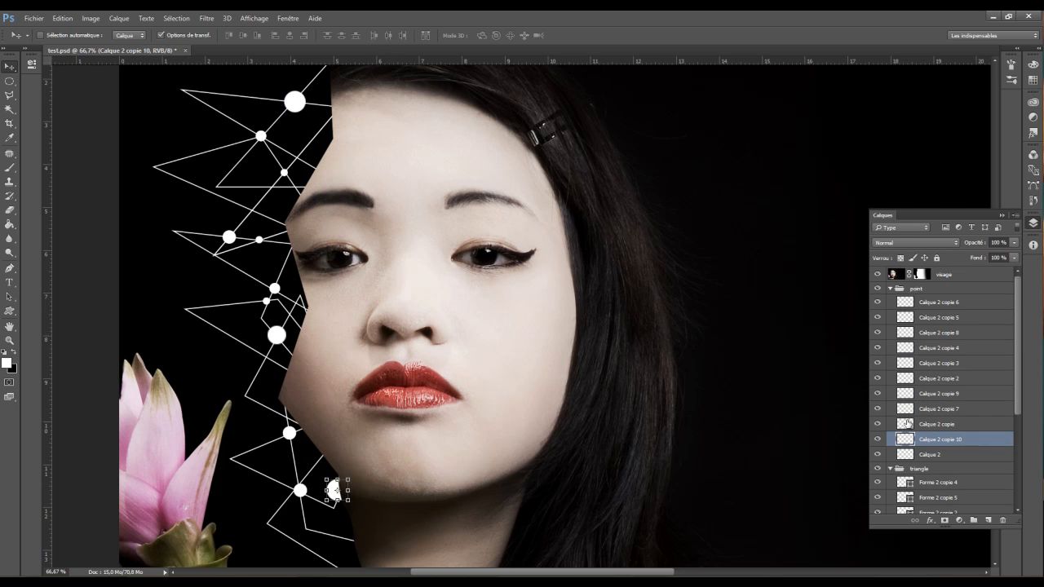
Move the jaw dot's layer above the visage layer and nudge the dot into place on the jaw edge
{"action": "left_click_drag", "start_coordinate": [904, 439], "coordinate": [930, 272]}
{"action": "left_click_drag", "start_coordinate": [366, 533], "coordinate": [377, 532]}
{"action": "key", "text": "Left"}
{"action": "key", "text": "Left"}
{"action": "key", "text": "Left"}
{"action": "key", "text": "Left"}
{"action": "key", "text": "Left"}
{"action": "key", "text": "Left"}
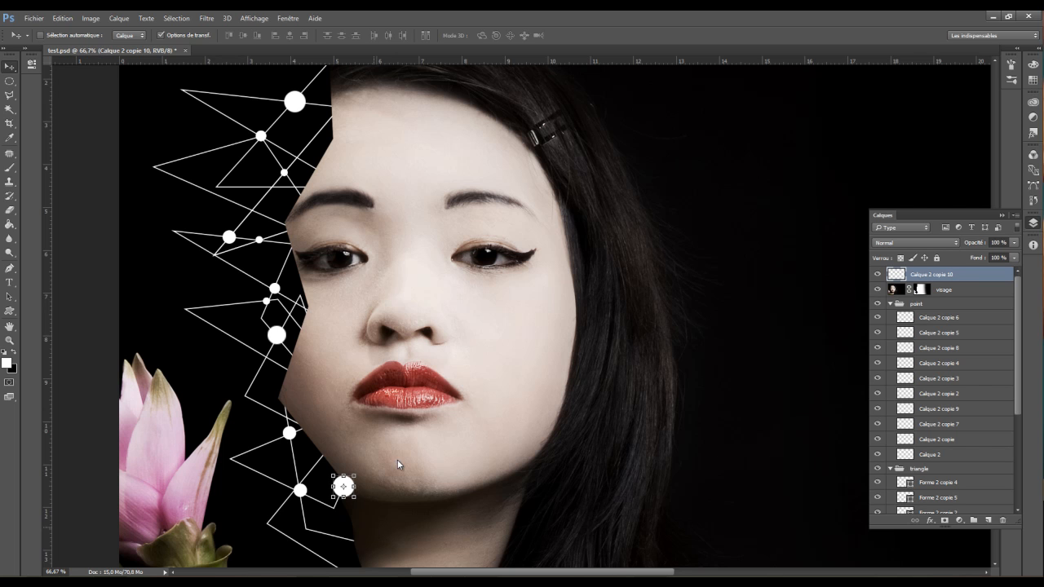
Examine the dots and triangle outlines along the face's cut edge, both up close and across the whole composition
{"action": "scroll", "coordinate": [398, 465], "scroll_direction": "down", "scroll_amount": 5}
{"action": "scroll", "coordinate": [210, 343], "scroll_direction": "up", "scroll_amount": 2}
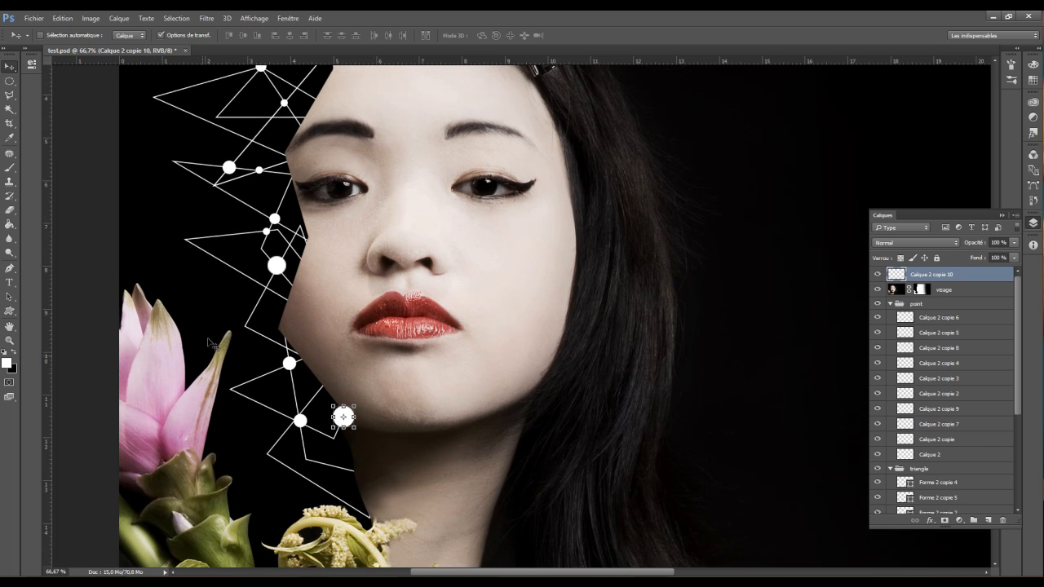
{"action": "scroll", "coordinate": [210, 343], "scroll_direction": "up", "scroll_amount": 3}
{"action": "key", "text": "ctrl+minus"}
{"action": "key", "text": "ctrl+minus"}
{"action": "key", "text": "ctrl+minus"}
{"action": "key", "text": "ctrl+plus"}
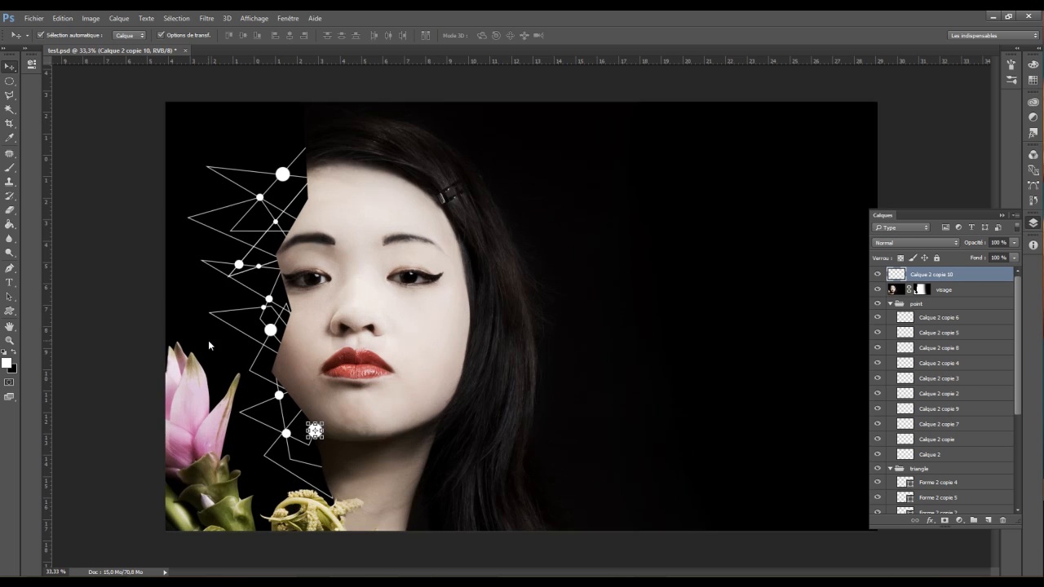
{"action": "key", "text": "ctrl+plus"}
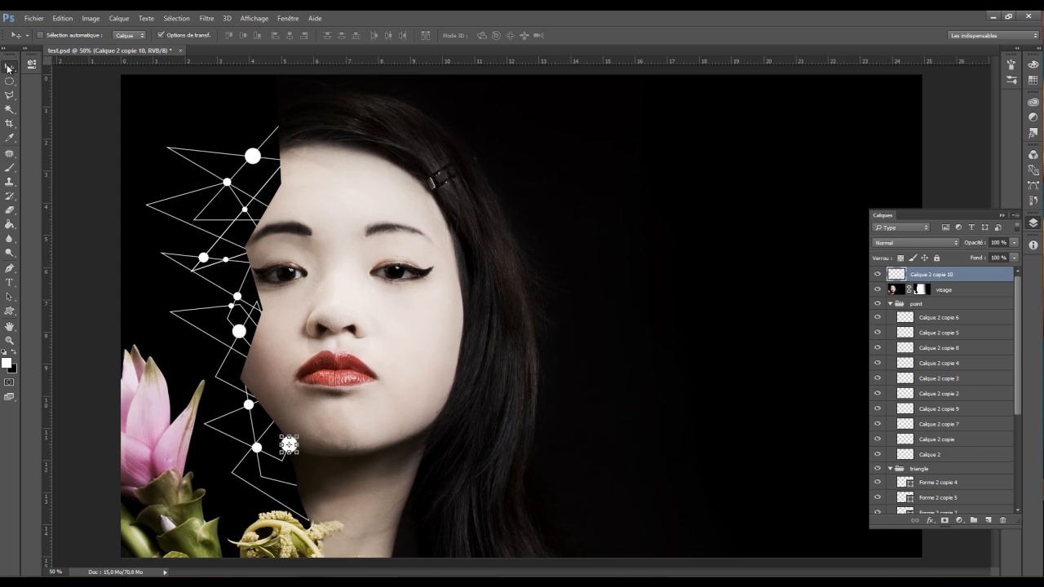
{"action": "left_click", "coordinate": [199, 224]}
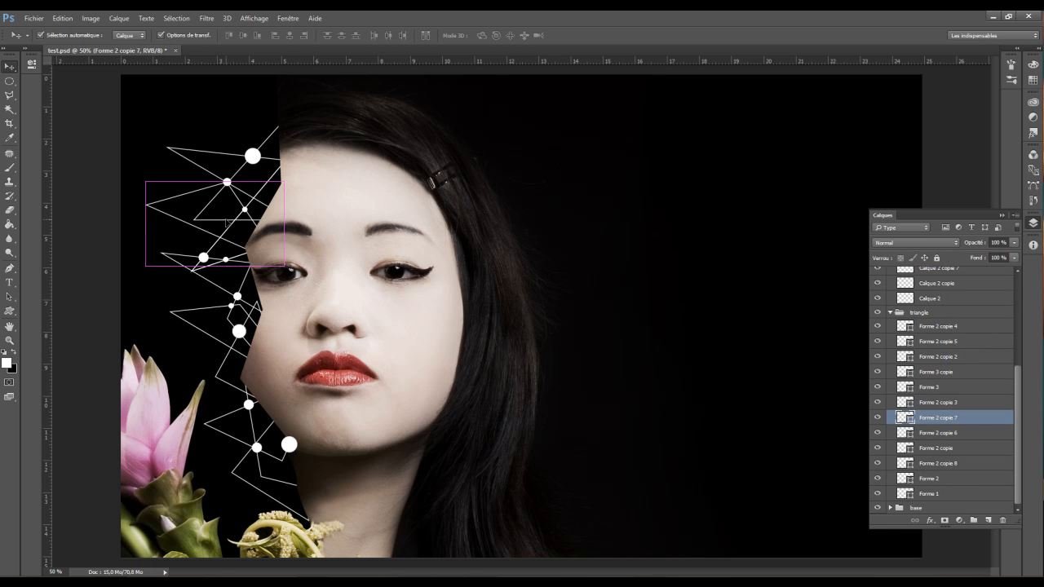
{"action": "key", "text": "ctrl+t"}
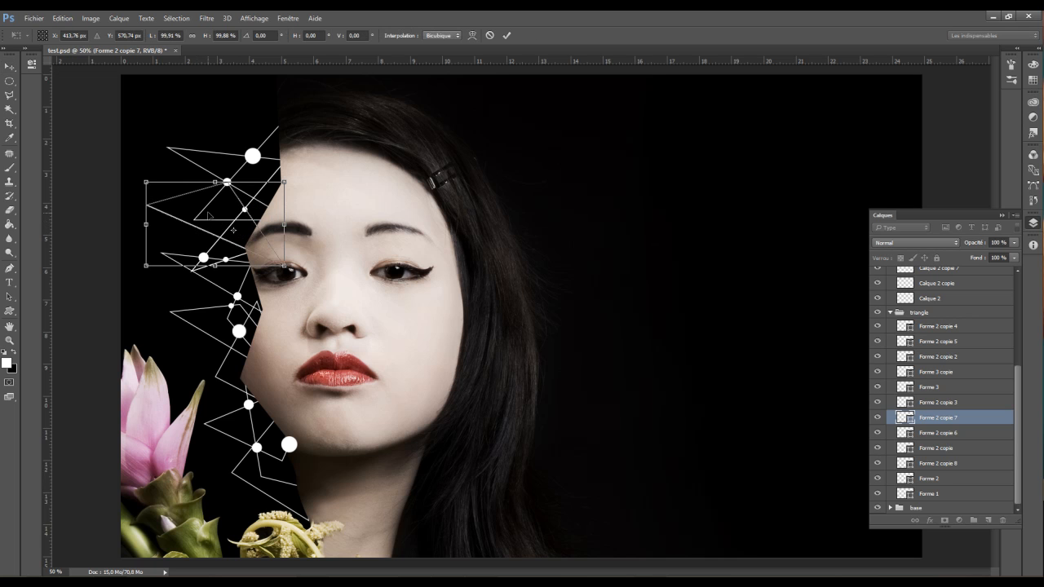
{"action": "key", "text": "ctrl+plus"}
{"action": "left_click_drag", "start_coordinate": [216, 207], "coordinate": [546, 260]}
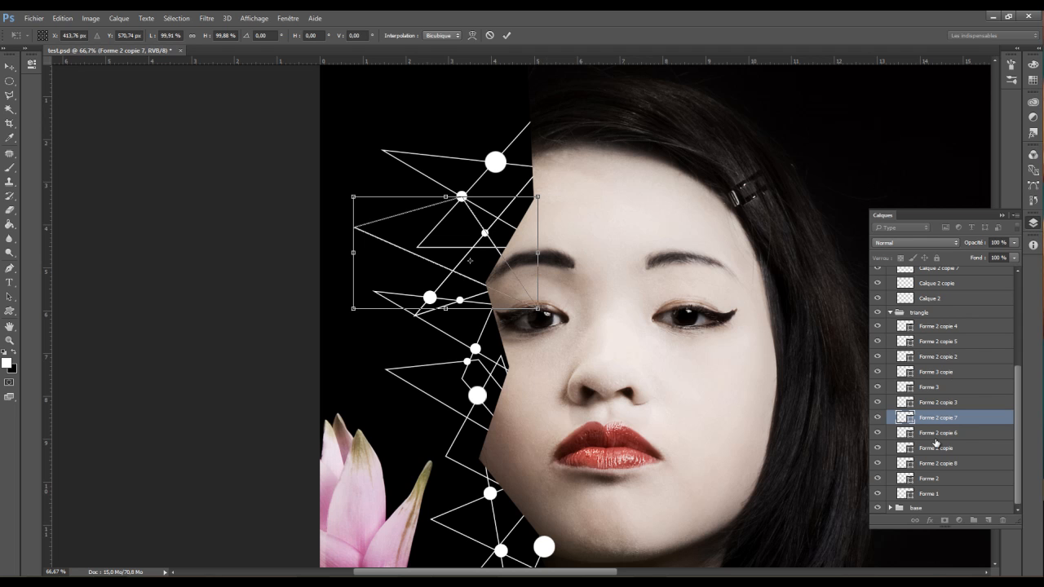
{"action": "key", "text": "Return"}
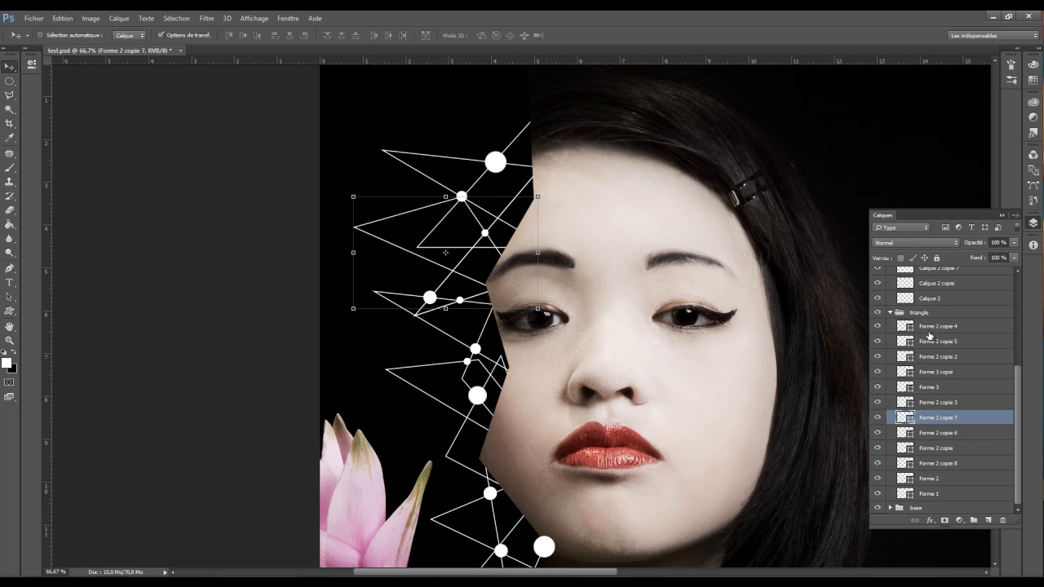
Check the shape layers in the triangle group one by one, toggling their visibility, to identify the outline with its outer corner at eyebrow level
{"action": "left_click", "coordinate": [930, 327]}
{"action": "left_click", "coordinate": [924, 356]}
{"action": "left_click", "coordinate": [926, 402]}
{"action": "left_click", "coordinate": [935, 433]}
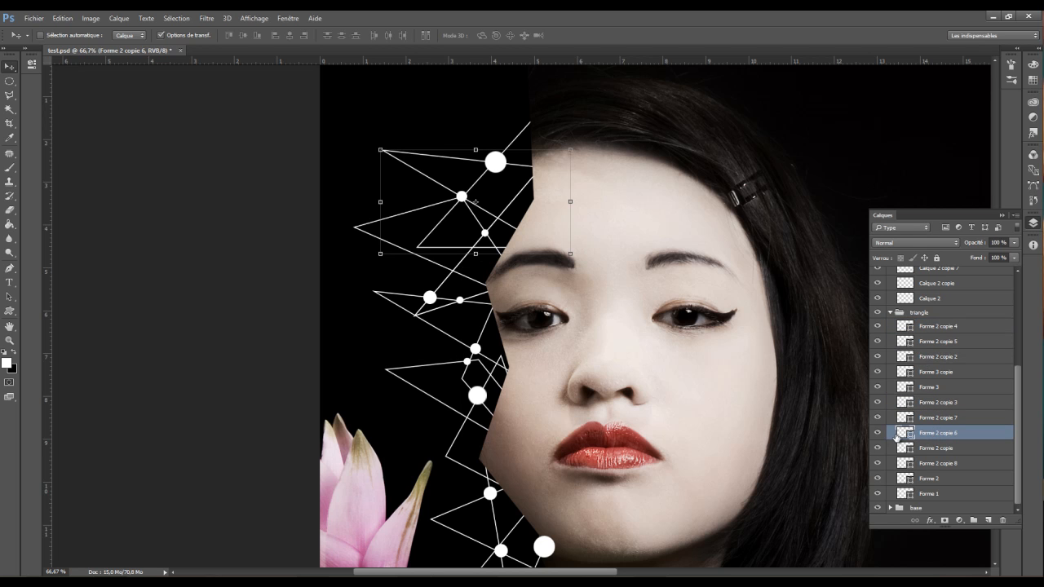
{"action": "left_click", "coordinate": [878, 433]}
{"action": "left_click", "coordinate": [878, 433]}
{"action": "left_click", "coordinate": [924, 449]}
{"action": "left_click", "coordinate": [925, 463]}
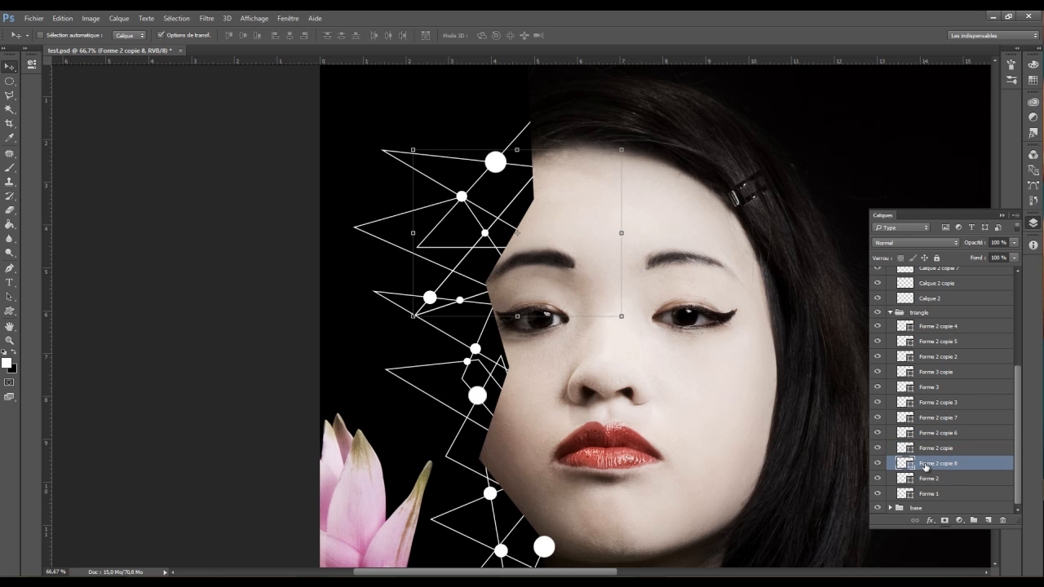
{"action": "left_click", "coordinate": [878, 464]}
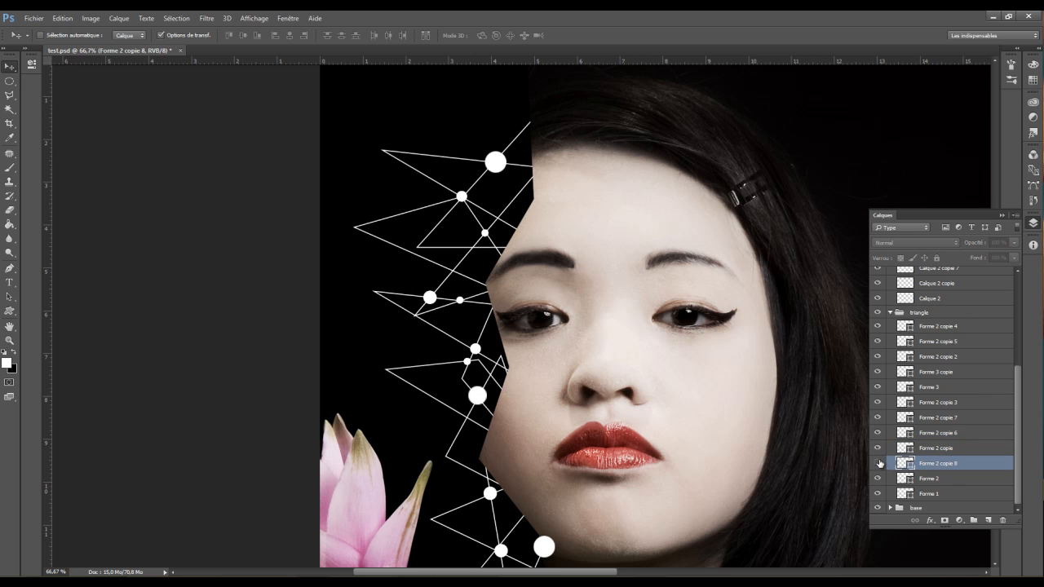
{"action": "left_click", "coordinate": [878, 463]}
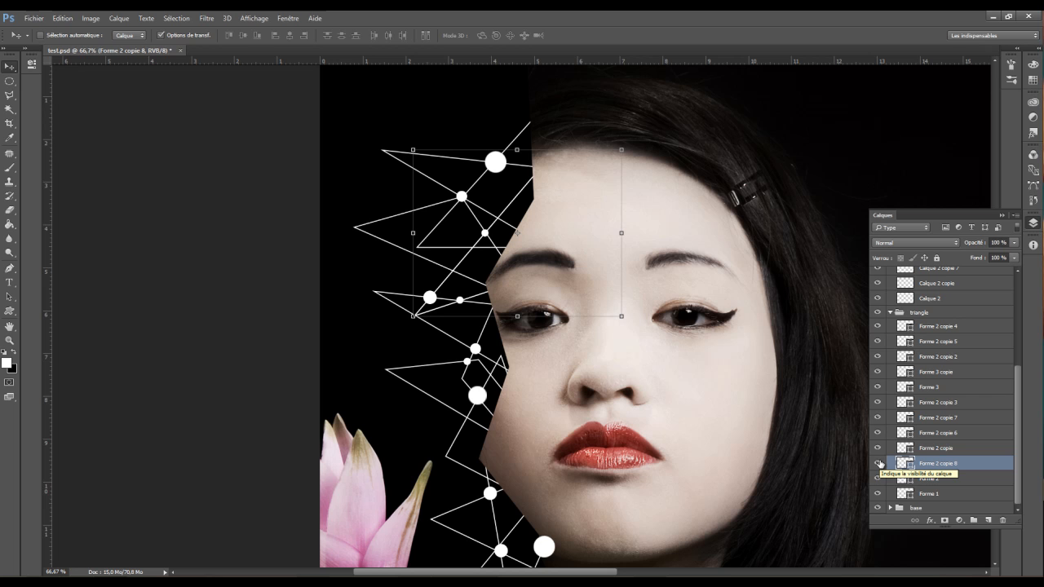
{"action": "key", "text": "ctrl+t"}
{"action": "key", "text": "Return"}
{"action": "left_click", "coordinate": [911, 478]}
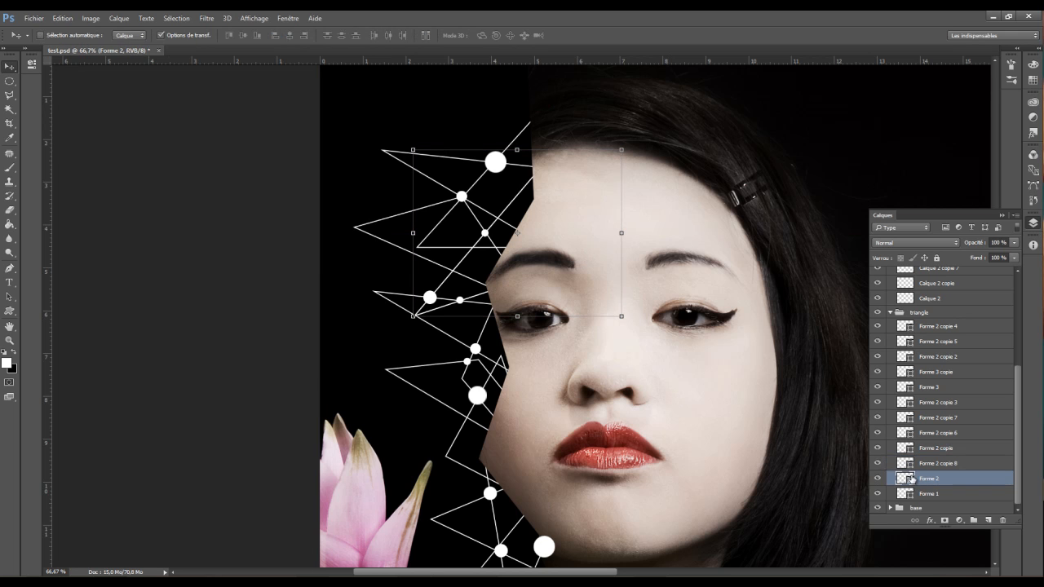
{"action": "left_click", "coordinate": [877, 478]}
{"action": "left_click", "coordinate": [877, 478]}
{"action": "key", "text": "ctrl+t"}
{"action": "key", "text": "Escape"}
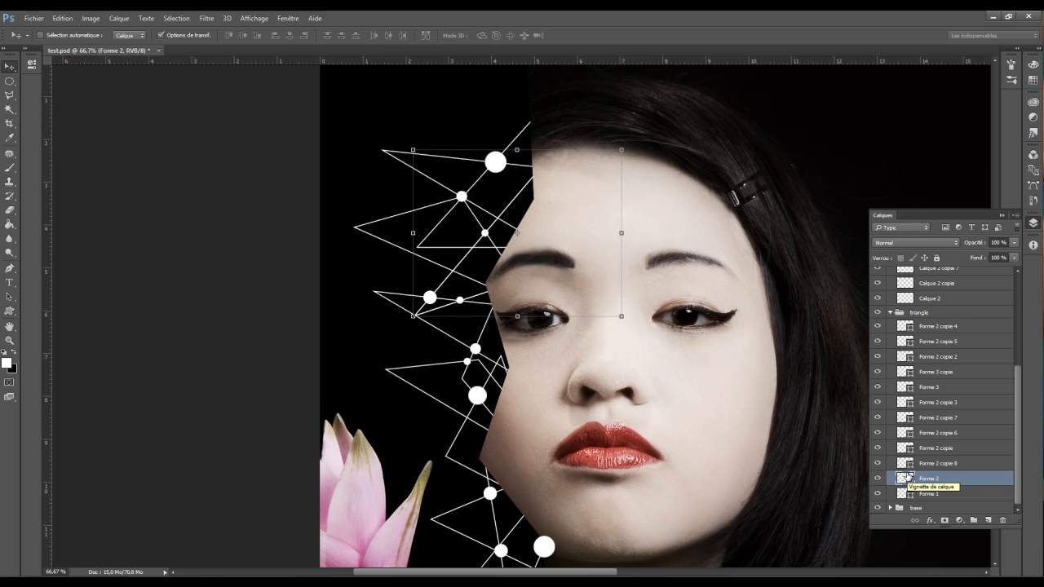
{"action": "left_click", "coordinate": [878, 494]}
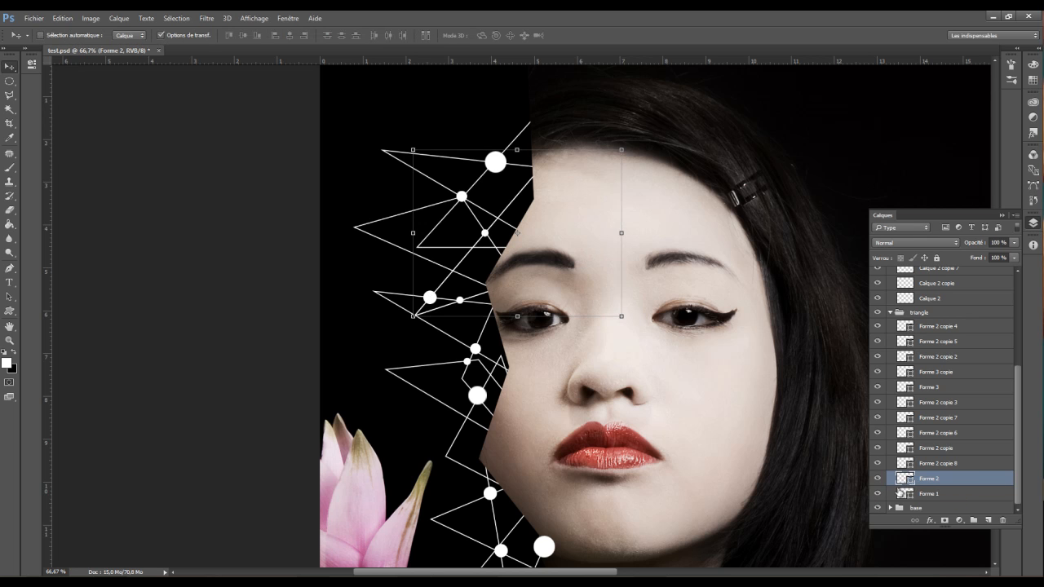
Distort the Forme 1 triangle by pulling its lower outer corner slightly outward and down, away from the face
{"action": "left_click", "coordinate": [927, 493]}
{"action": "key", "text": "ctrl+t"}
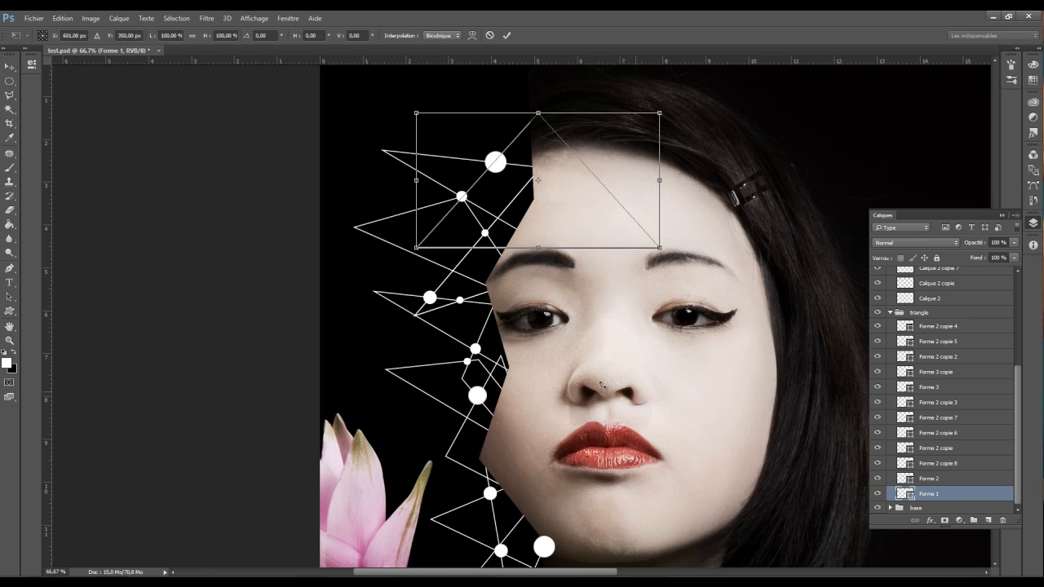
{"action": "mouse_move", "coordinate": [414, 253]}
{"action": "left_mouse_down"}
{"action": "mouse_move", "coordinate": [404, 262]}
{"action": "mouse_move", "coordinate": [409, 253]}
{"action": "left_mouse_up"}
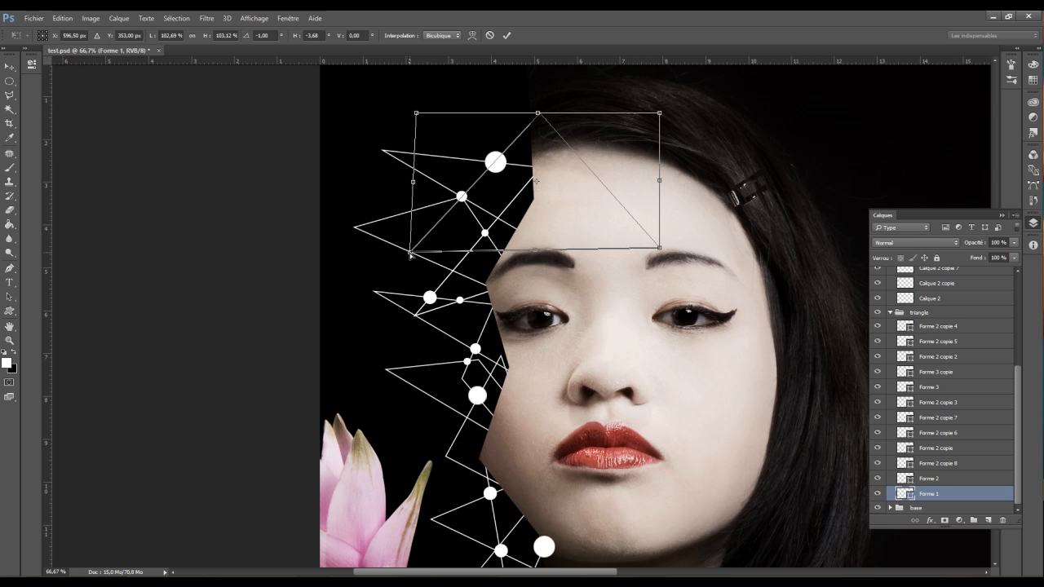
{"action": "key", "text": "Return"}
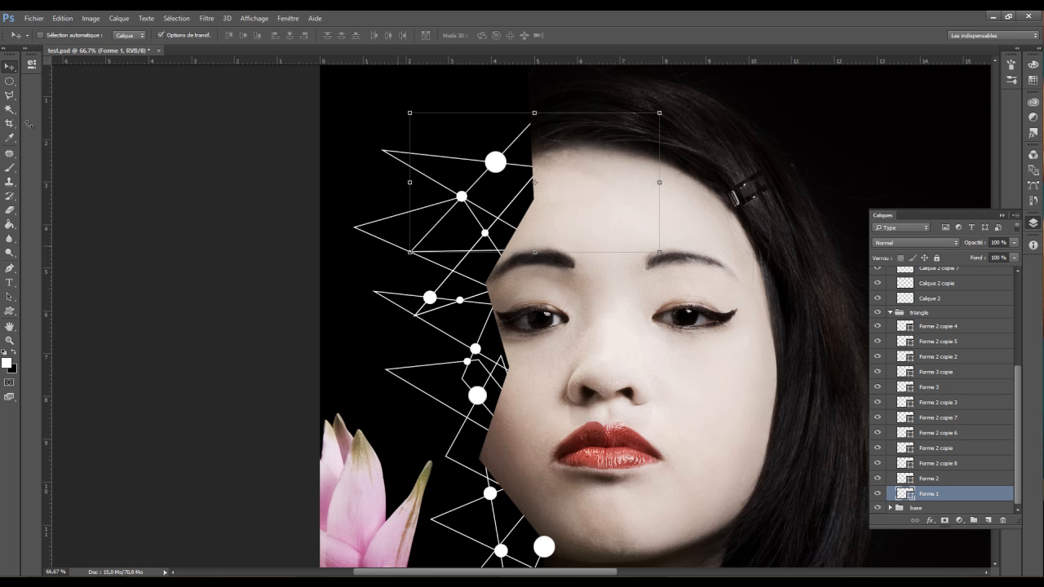
{"action": "left_click", "coordinate": [9, 80]}
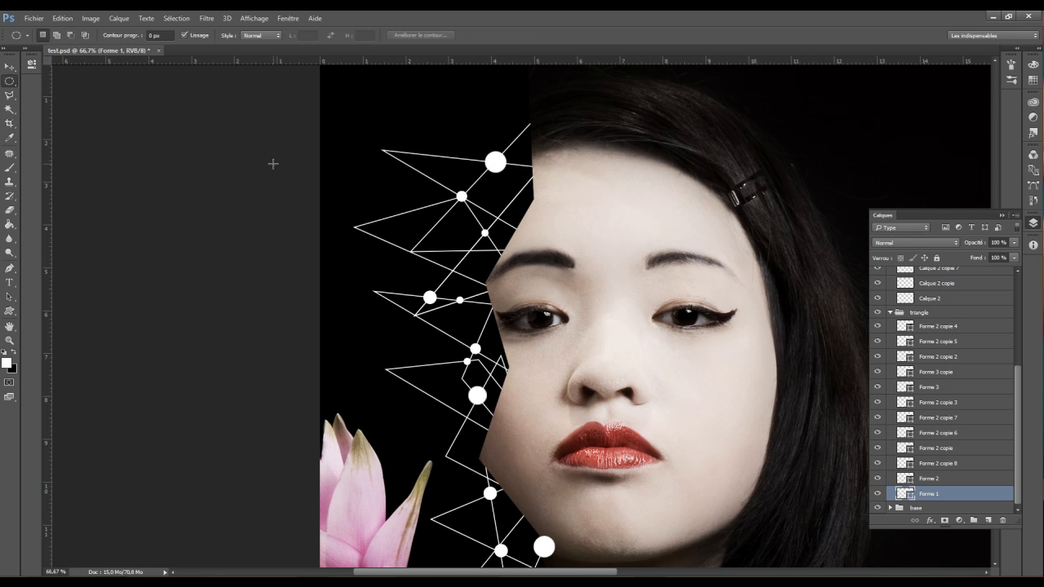
Duplicate the large uppermost dot onto the Forme 1 triangle's outer corner at eyebrow level and scale the copy to 88.14%
{"action": "left_click", "coordinate": [9, 67]}
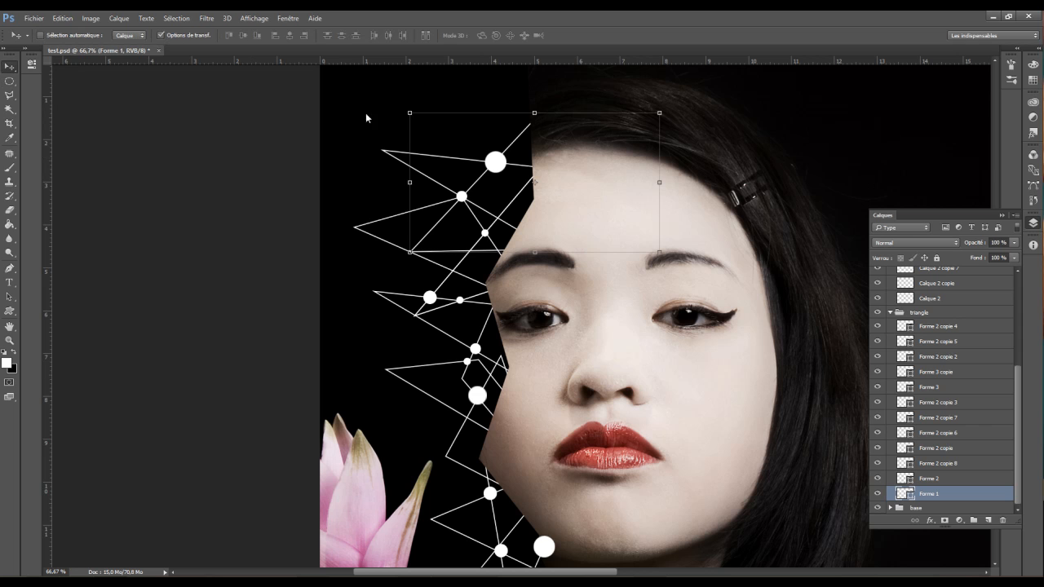
{"action": "left_click", "coordinate": [496, 162]}
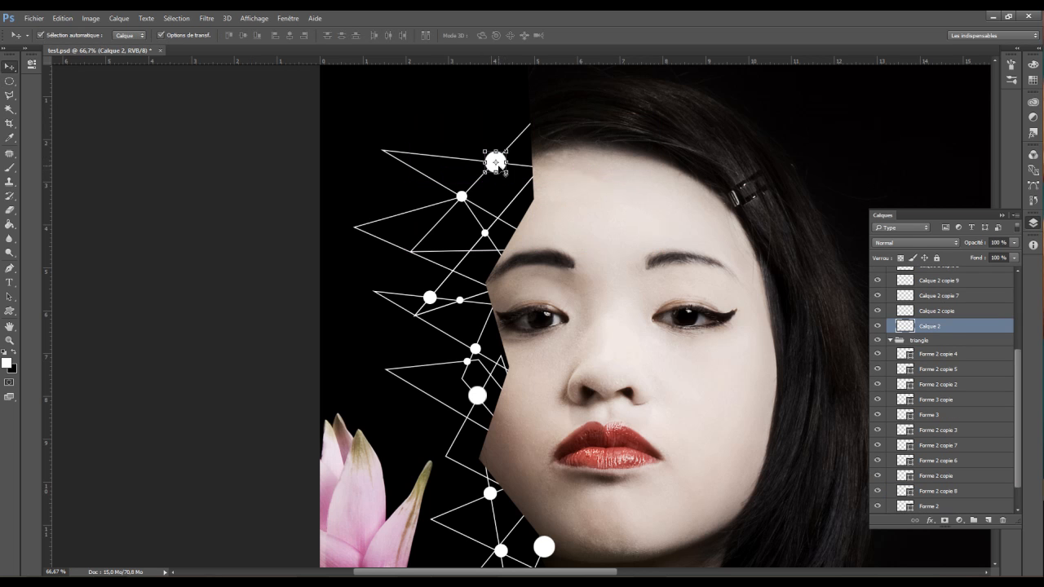
{"action": "left_click_drag", "start_coordinate": [495, 163], "coordinate": [401, 261]}
{"action": "key", "text": "ctrl+t"}
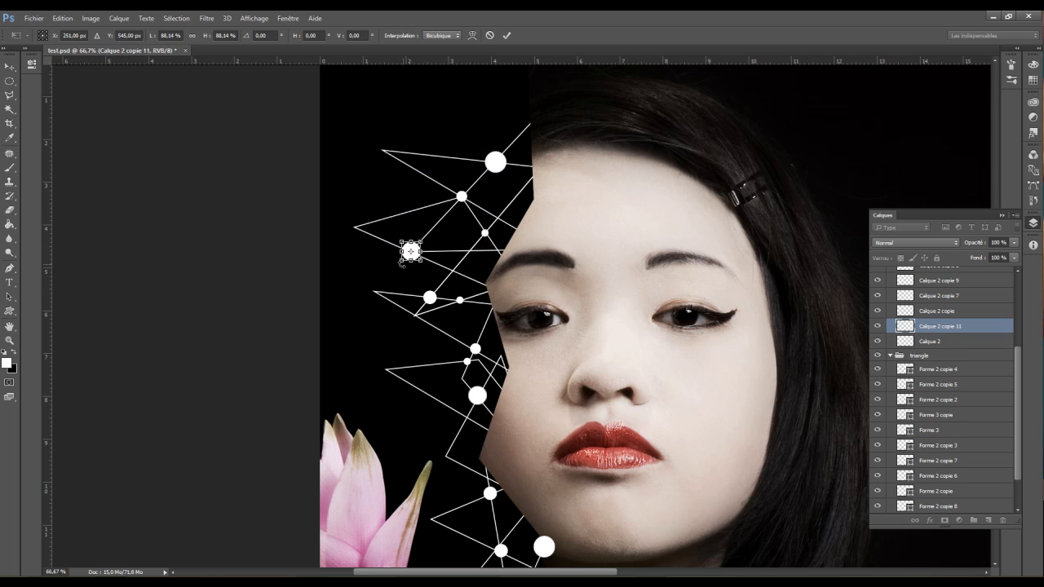
Apply the dot copy's transformation and save the document
{"action": "key", "text": "ctrl+minus"}
{"action": "key", "text": "ctrl+minus"}
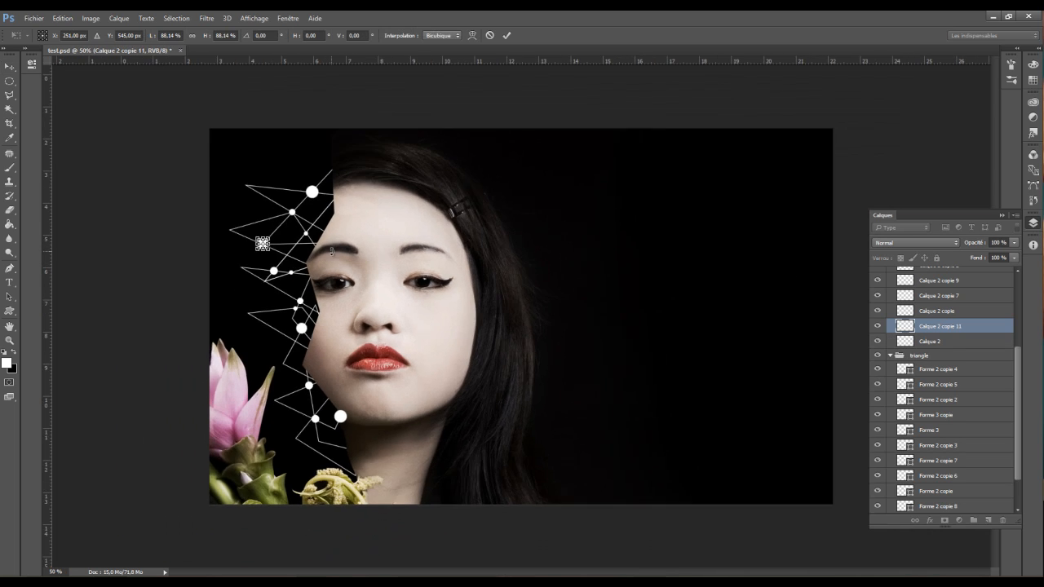
{"action": "key", "text": "ctrl+s"}
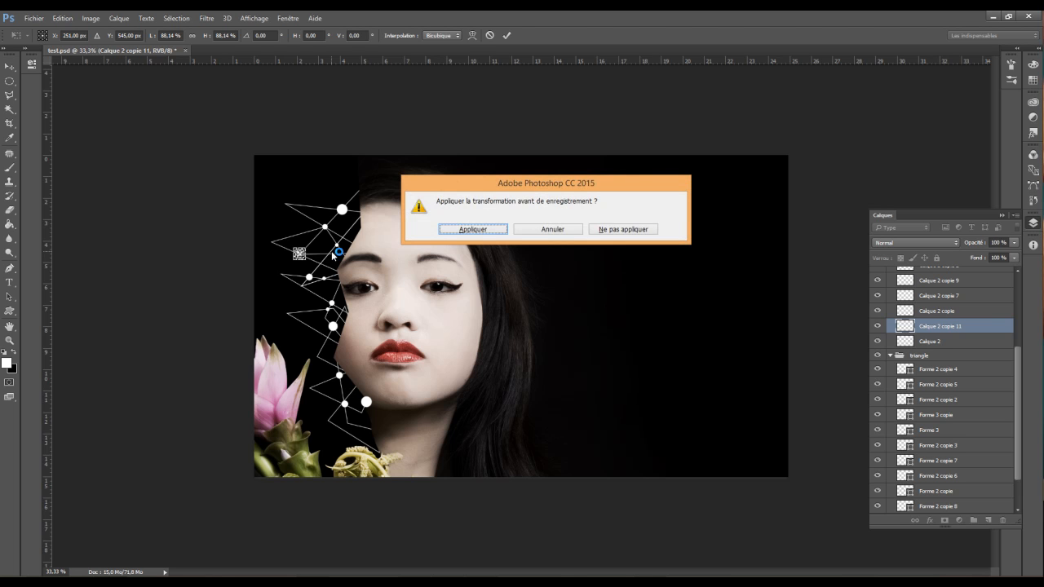
{"action": "left_click", "coordinate": [496, 229]}
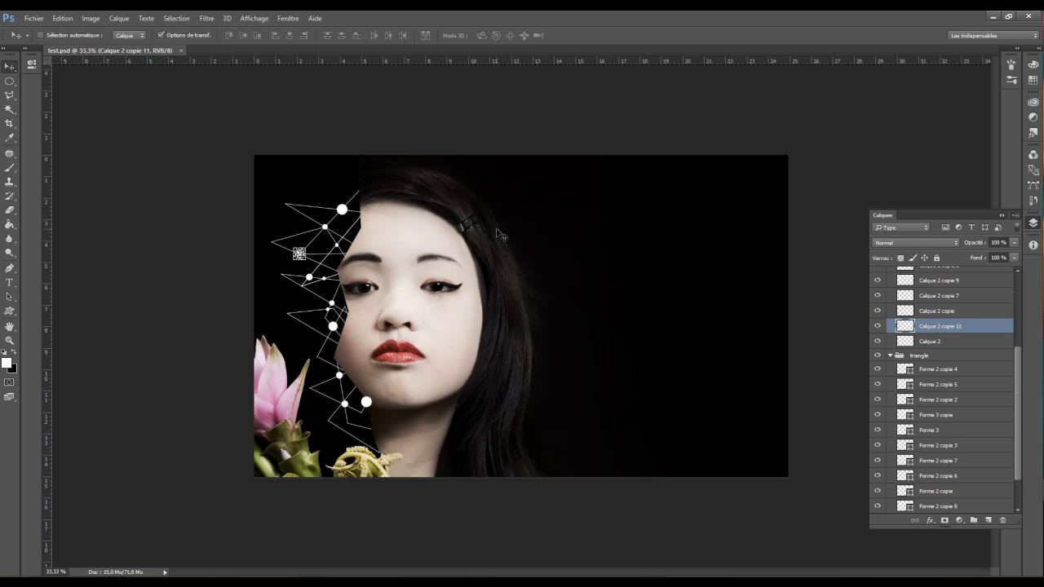
Collapse the triangle and point layer groups
{"action": "left_click", "coordinate": [9, 82]}
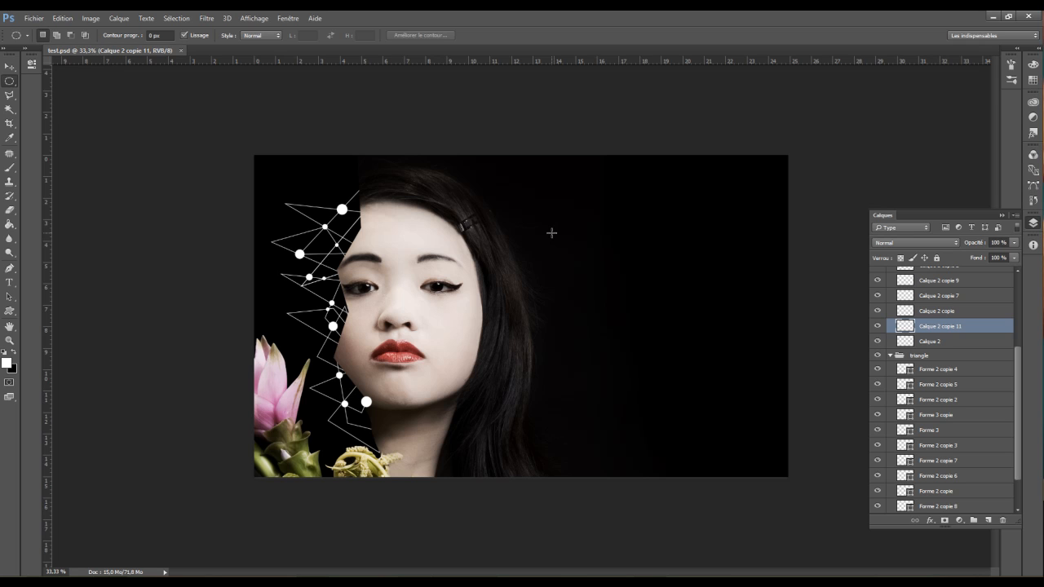
{"action": "scroll", "coordinate": [953, 343], "scroll_direction": "up", "scroll_amount": 3}
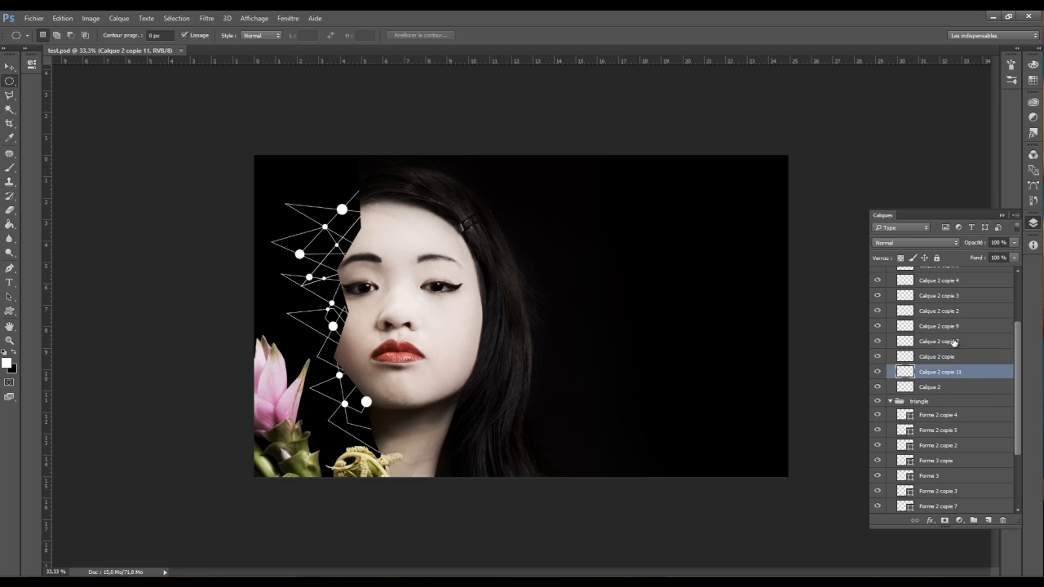
{"action": "left_click", "coordinate": [889, 447]}
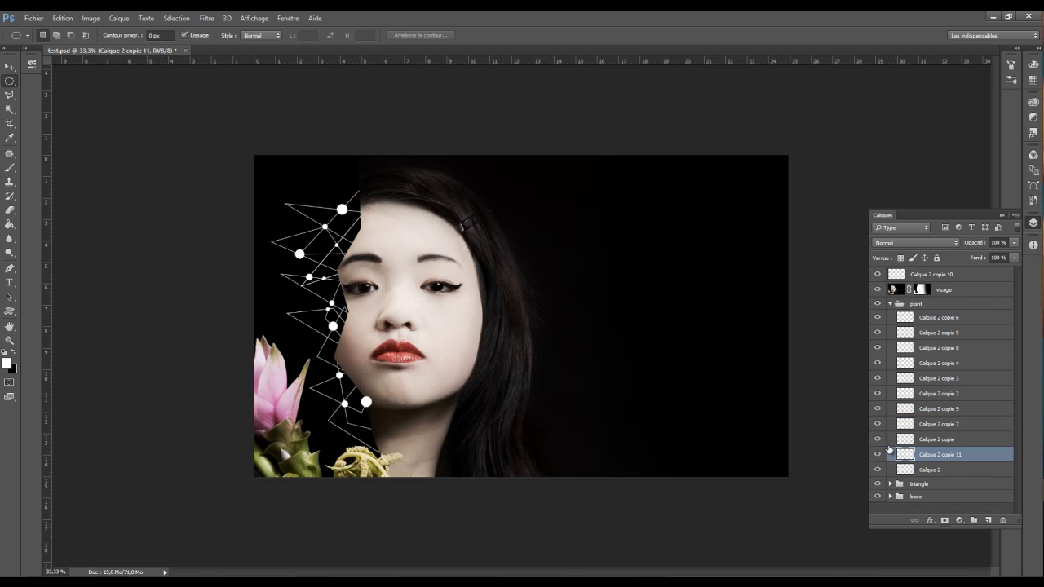
{"action": "left_click", "coordinate": [890, 304]}
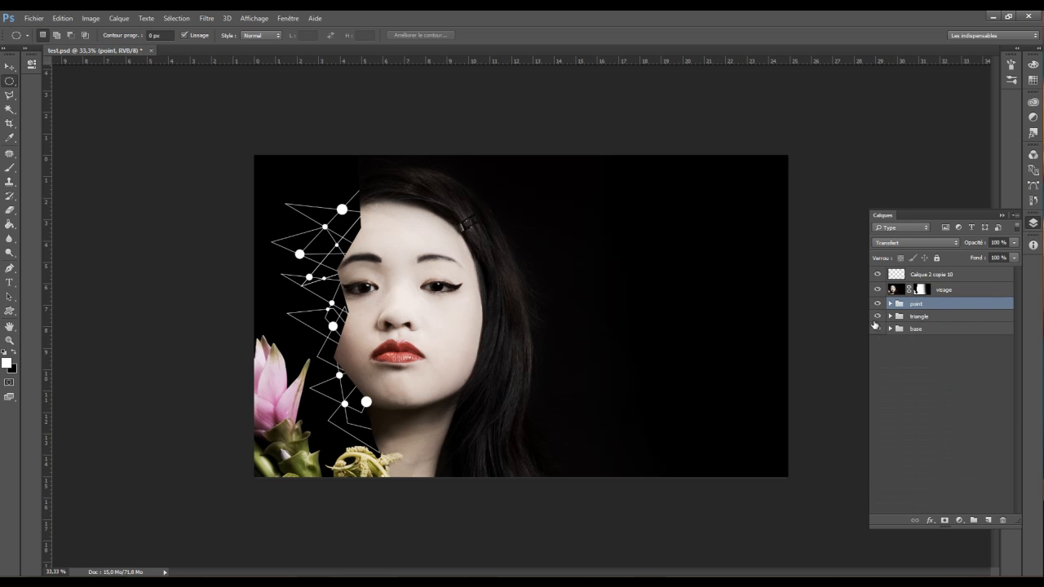
Add a Color Overlay effect to the triangle group through its layer style
{"action": "left_click", "coordinate": [939, 318]}
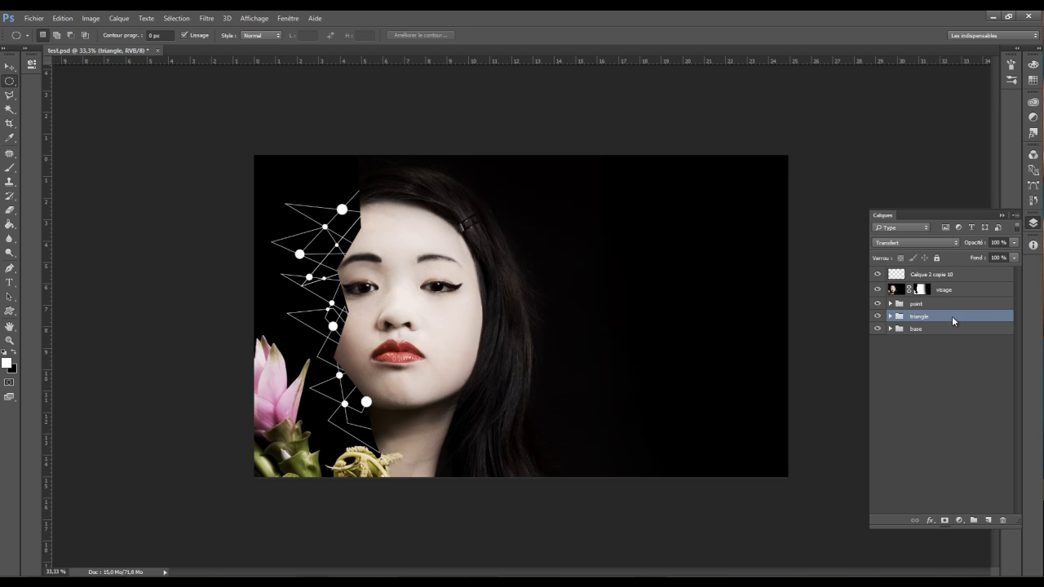
{"action": "right_click", "coordinate": [952, 316]}
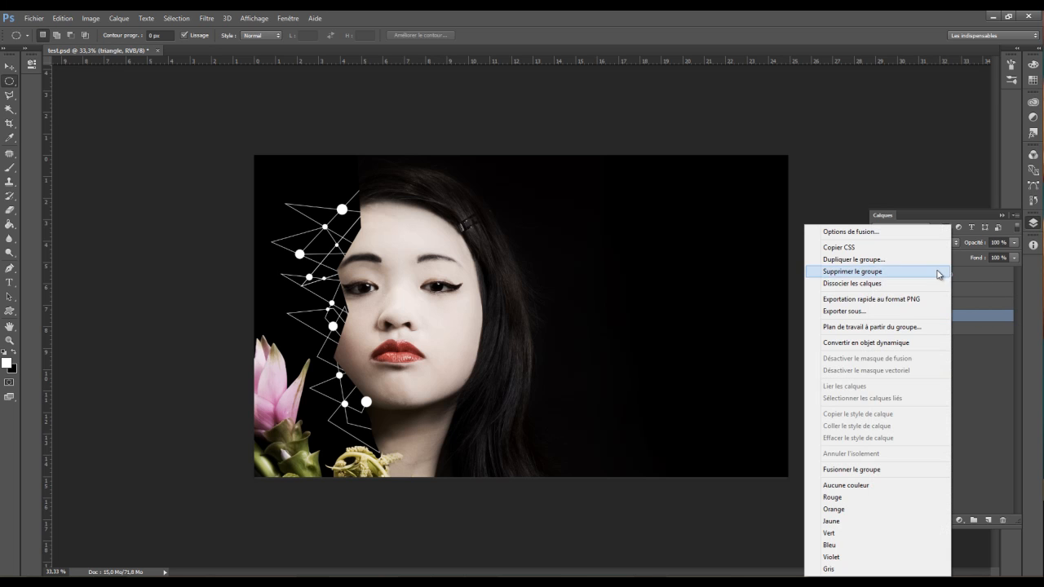
{"action": "left_click", "coordinate": [857, 235]}
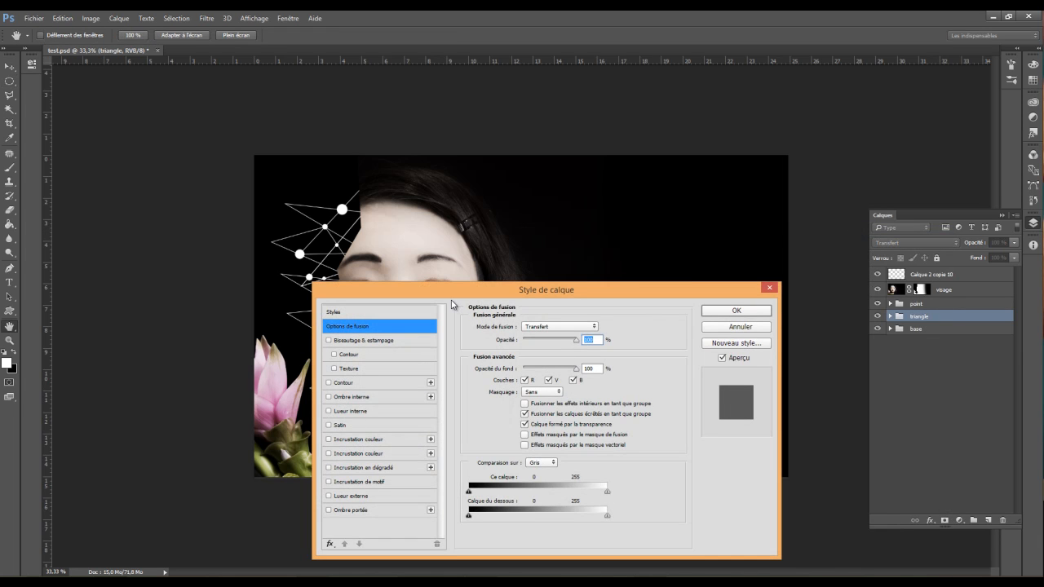
{"action": "left_click_drag", "start_coordinate": [522, 291], "coordinate": [646, 200]}
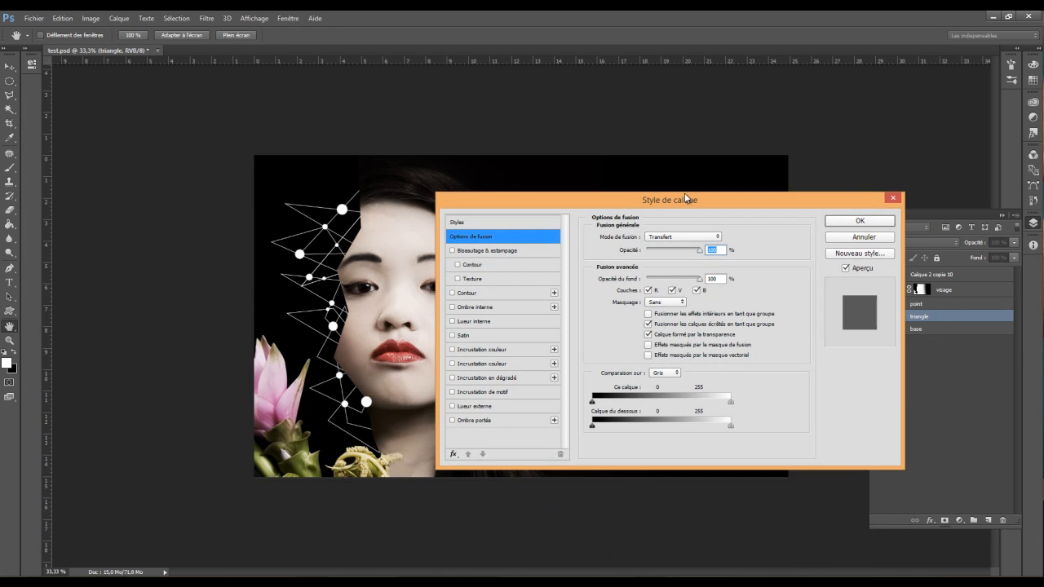
{"action": "left_click", "coordinate": [504, 351]}
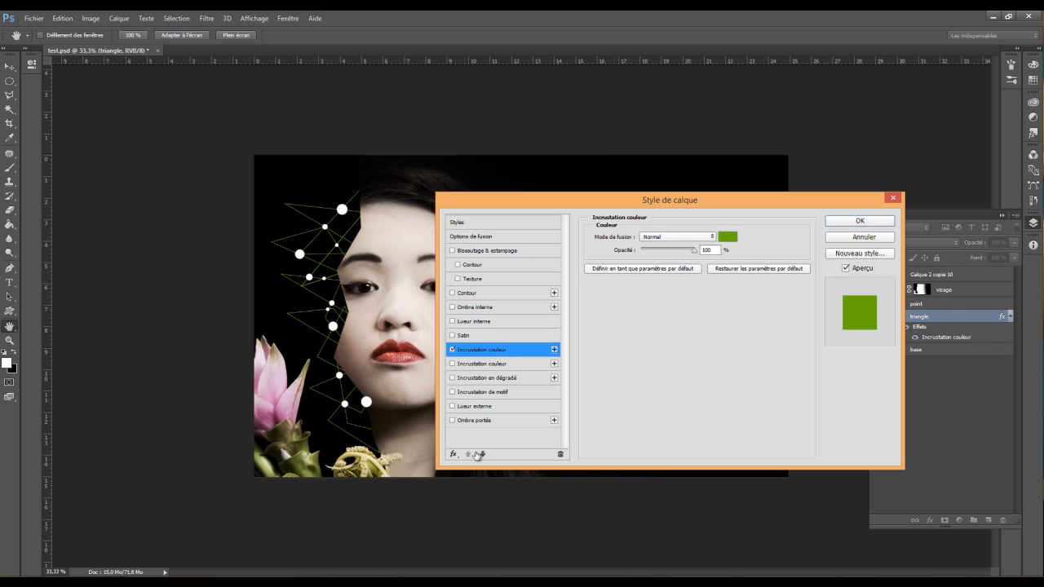
Set the triangle group's overlay colour to a pale skin tone sampled from the face beside the nose, and apply the style
{"action": "left_click", "coordinate": [727, 237]}
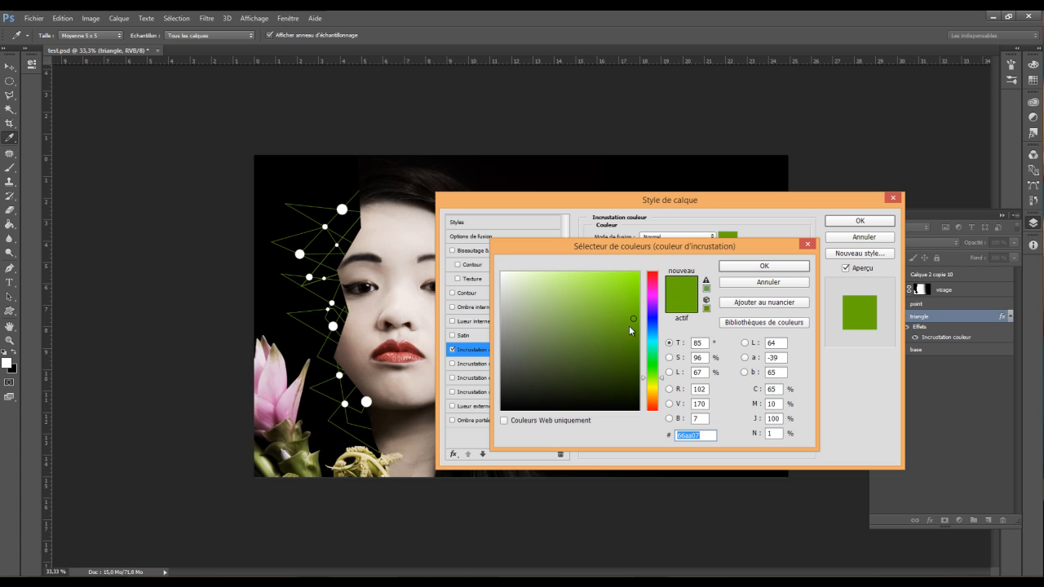
{"action": "type", "text": "36520f"}
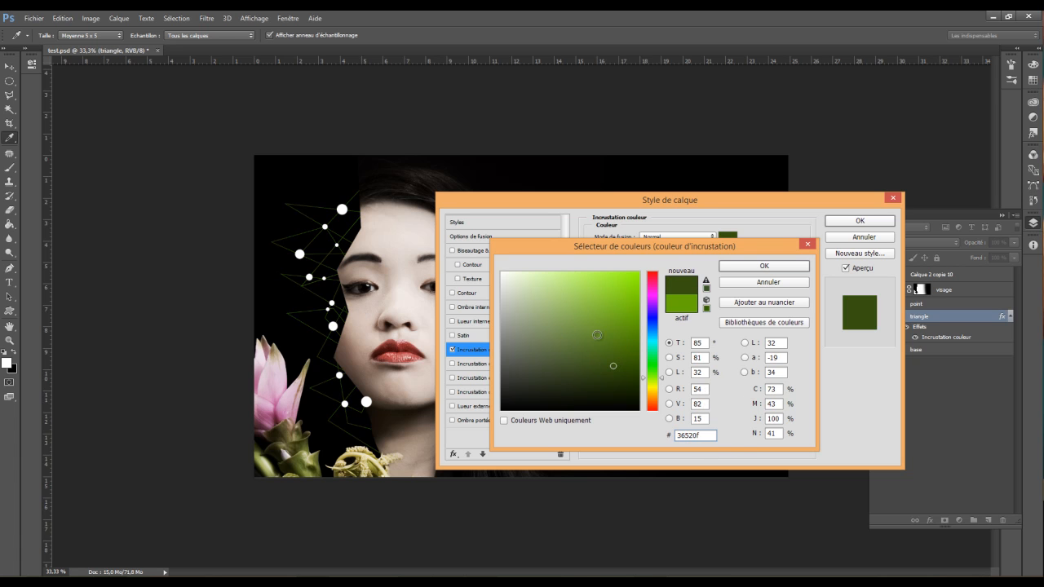
{"action": "left_click_drag", "start_coordinate": [685, 431], "coordinate": [573, 421]}
{"action": "left_click", "coordinate": [403, 295]}
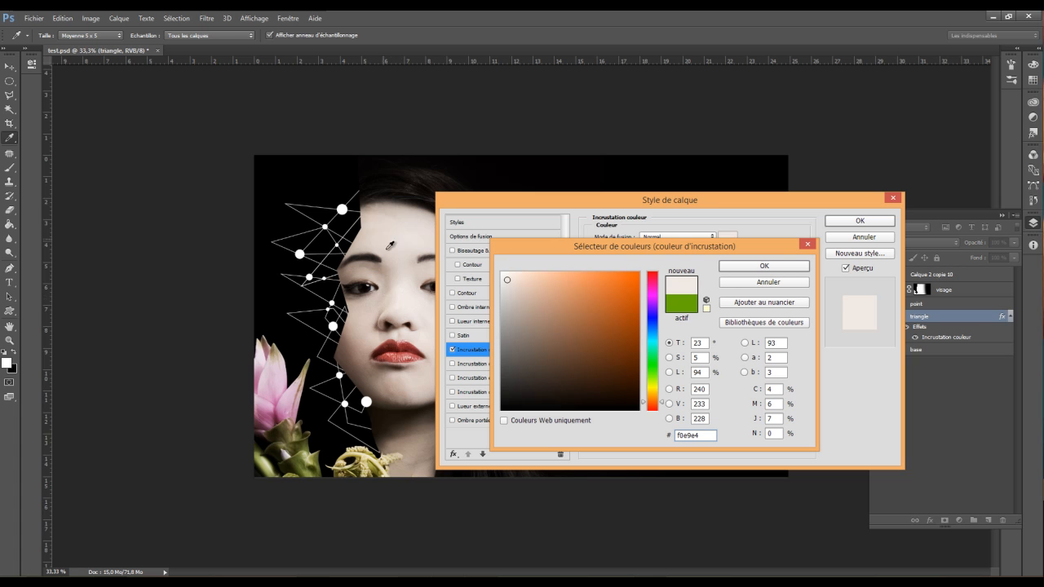
{"action": "left_click", "coordinate": [365, 318]}
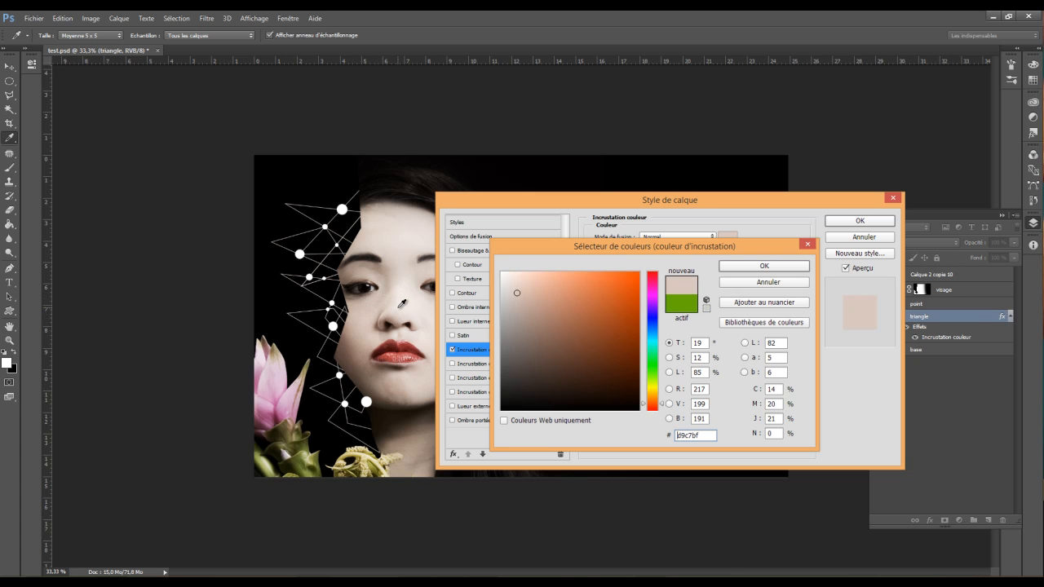
{"action": "left_click", "coordinate": [375, 309]}
{"action": "double_click", "coordinate": [703, 436]}
{"action": "left_click", "coordinate": [765, 268]}
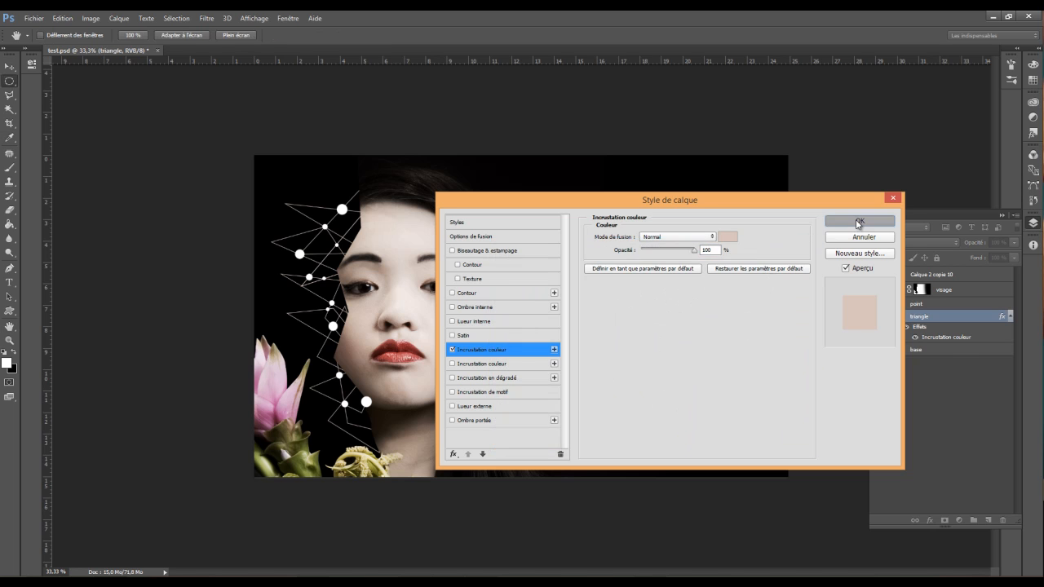
{"action": "left_click", "coordinate": [857, 221]}
Compare the triangle lines with and without the colour overlay, and leave the triangle group's overlay hidden
{"action": "key", "text": "ctrl+plus"}
{"action": "key", "text": "ctrl+plus"}
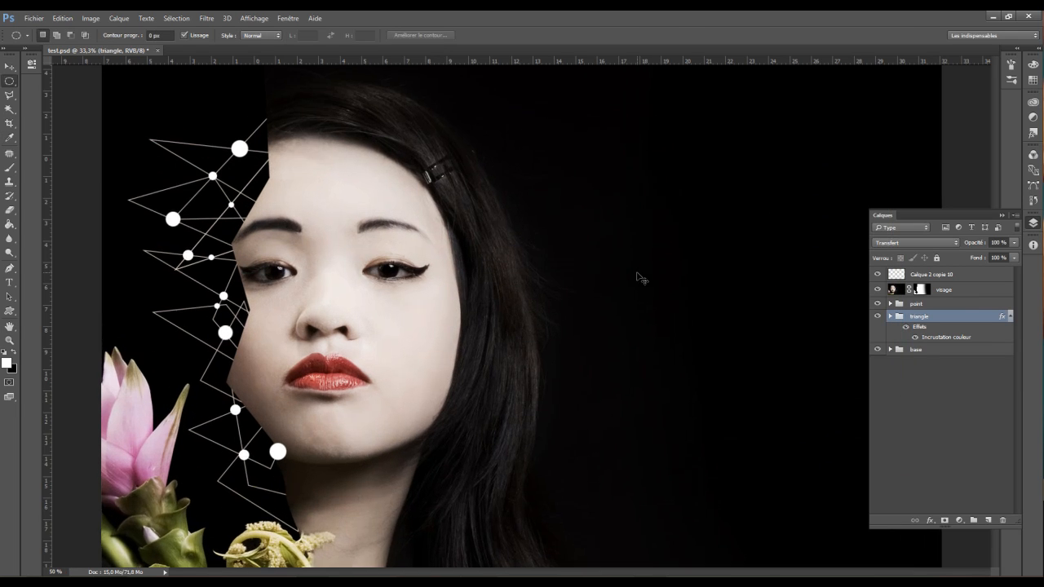
{"action": "left_click_drag", "start_coordinate": [364, 153], "coordinate": [585, 190]}
{"action": "left_click", "coordinate": [915, 338]}
{"action": "left_click", "coordinate": [915, 338]}
{"action": "left_click", "coordinate": [915, 338]}
{"action": "left_click", "coordinate": [914, 337]}
{"action": "left_click", "coordinate": [915, 337]}
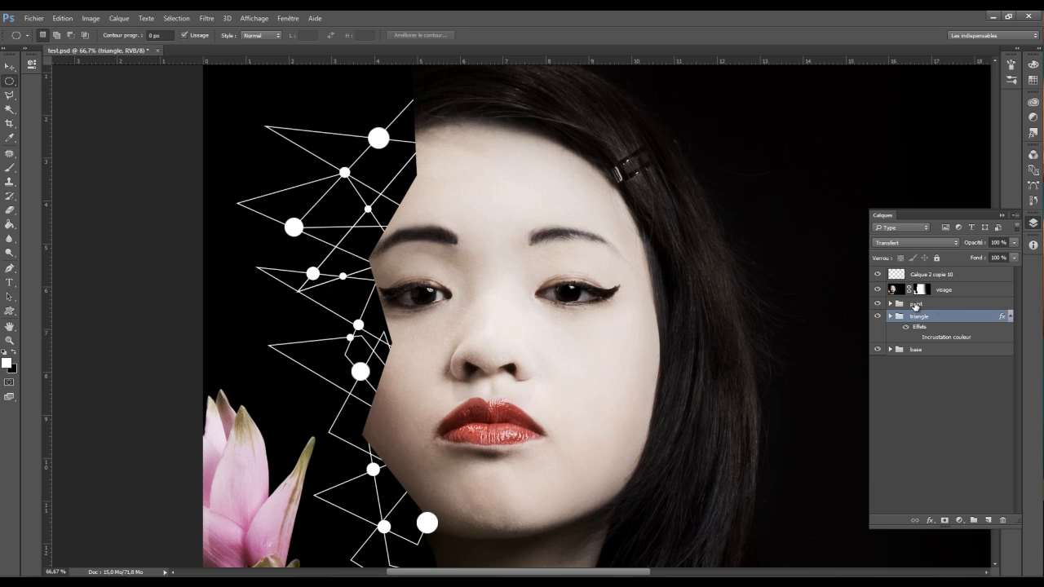
Copy the triangle group's Color Overlay effect onto the point group
{"action": "left_click", "coordinate": [917, 306]}
{"action": "left_click", "coordinate": [955, 341]}
{"action": "left_click_drag", "start_coordinate": [956, 342], "coordinate": [935, 306]}
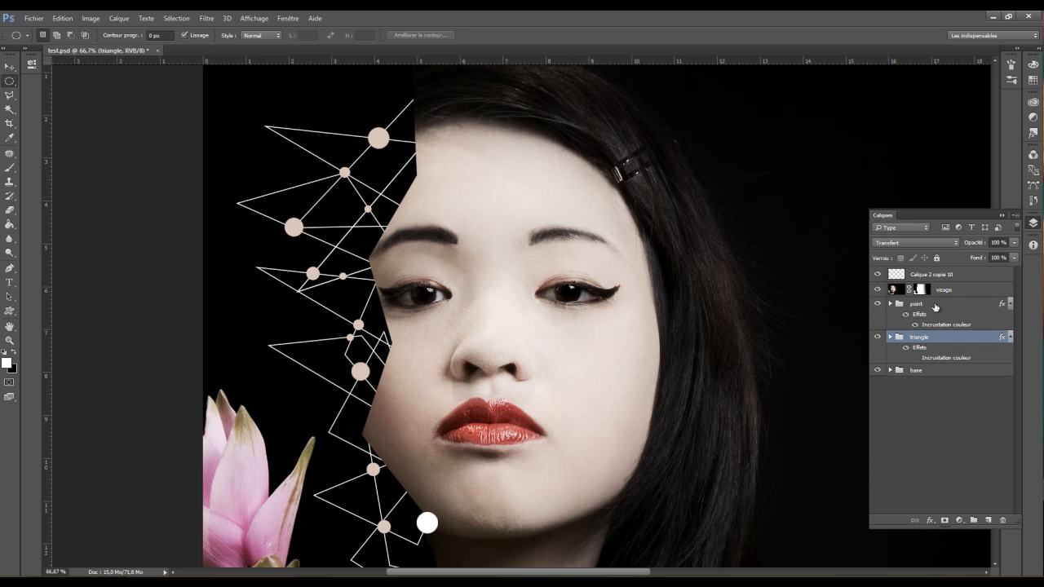
Copy the point group's Color Overlay effect onto the Calque 2 copie 10 dot layer
{"action": "key", "text": "alt"}
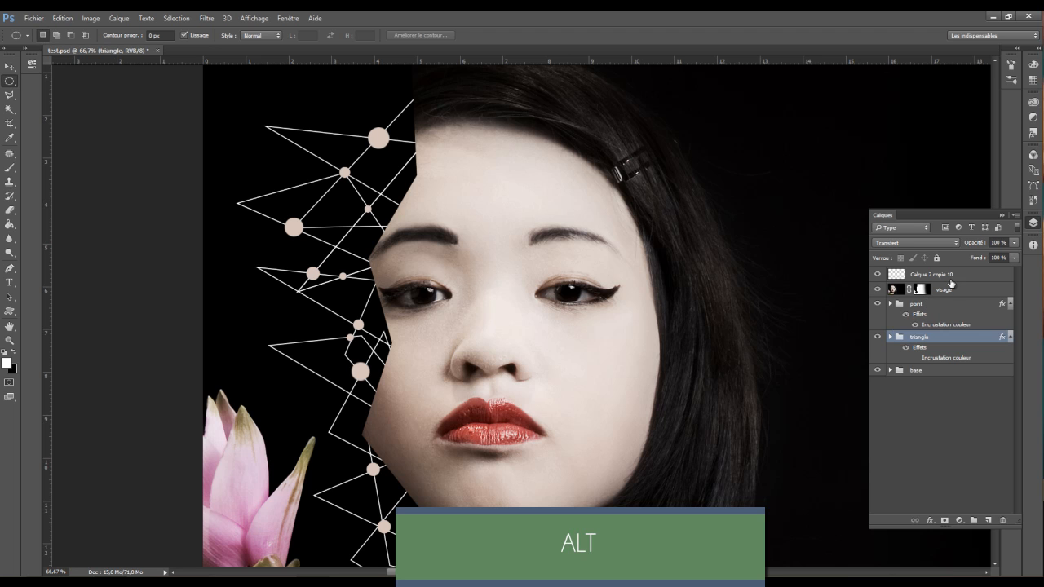
{"action": "left_click", "coordinate": [952, 276]}
{"action": "left_click_drag", "start_coordinate": [945, 328], "coordinate": [944, 275]}
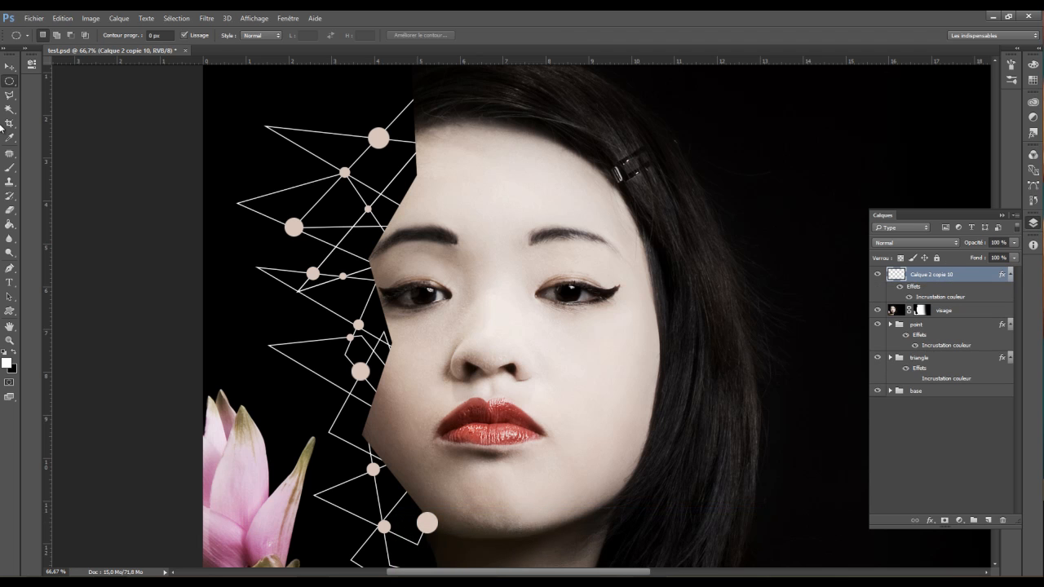
{"action": "key", "text": "v"}
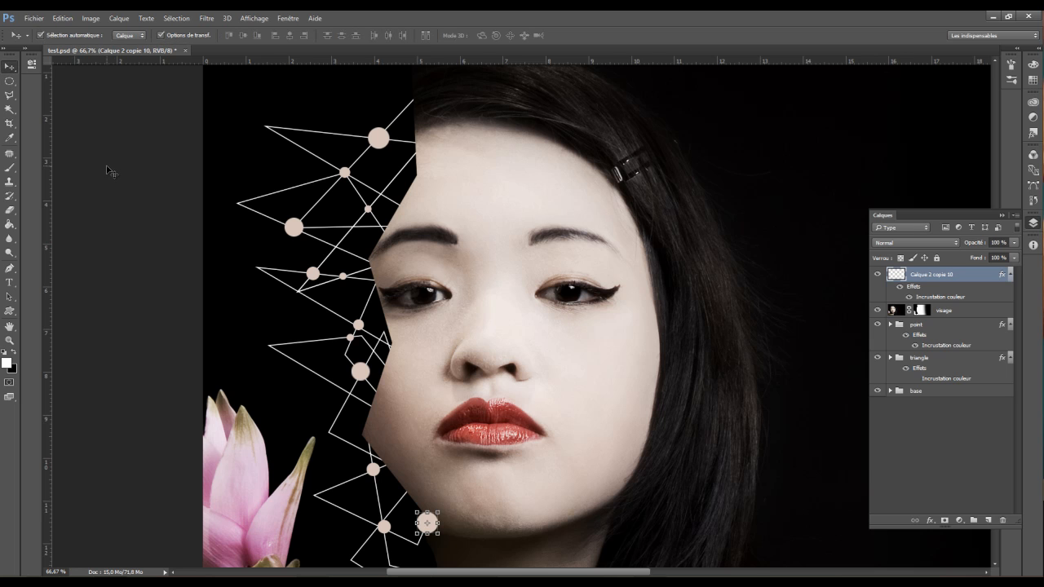
{"action": "key", "text": "ctrl+minus"}
{"action": "key", "text": "ctrl+minus"}
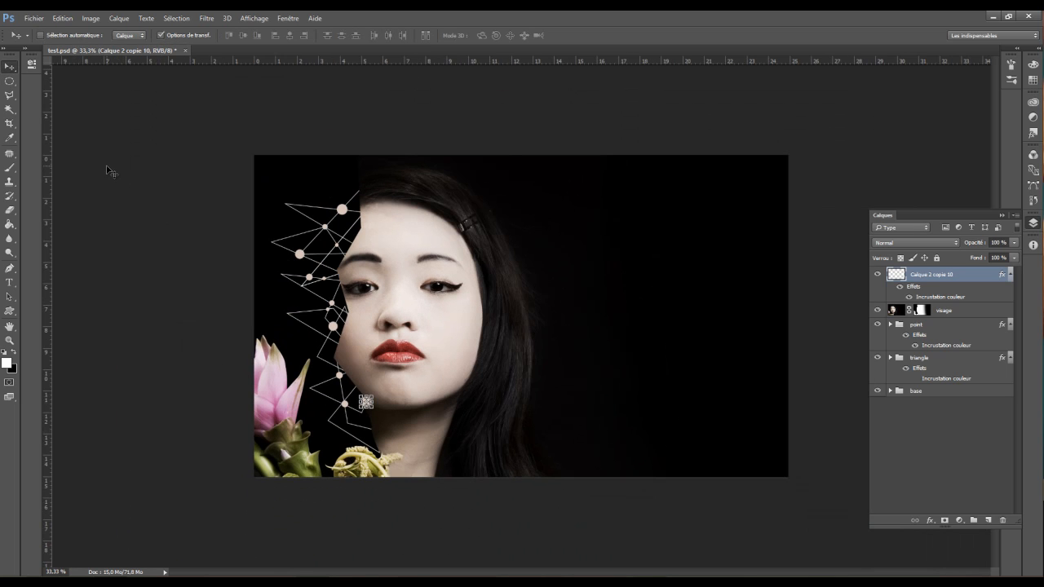